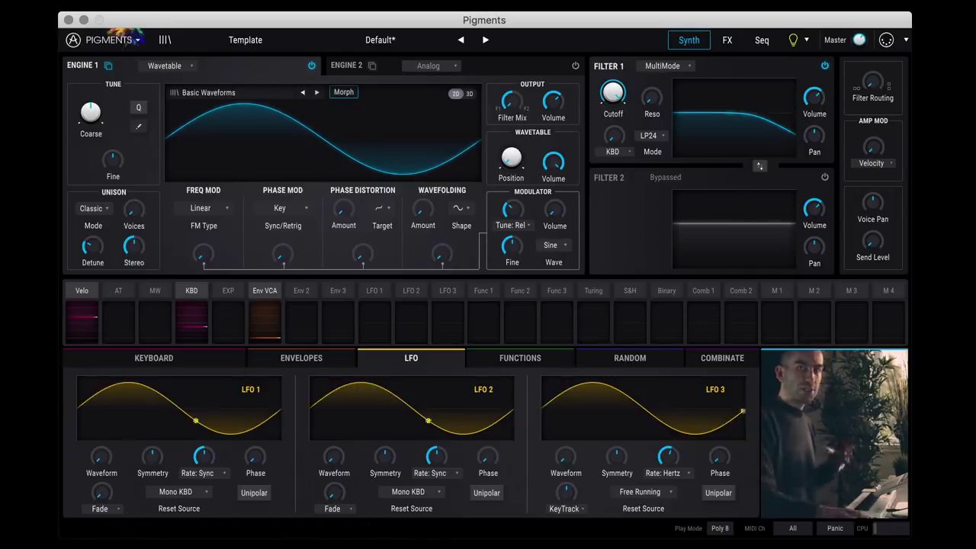
# - Look through the envelope, LFO and function modulators, ending on the envelopes
pyautogui.click(294, 359)
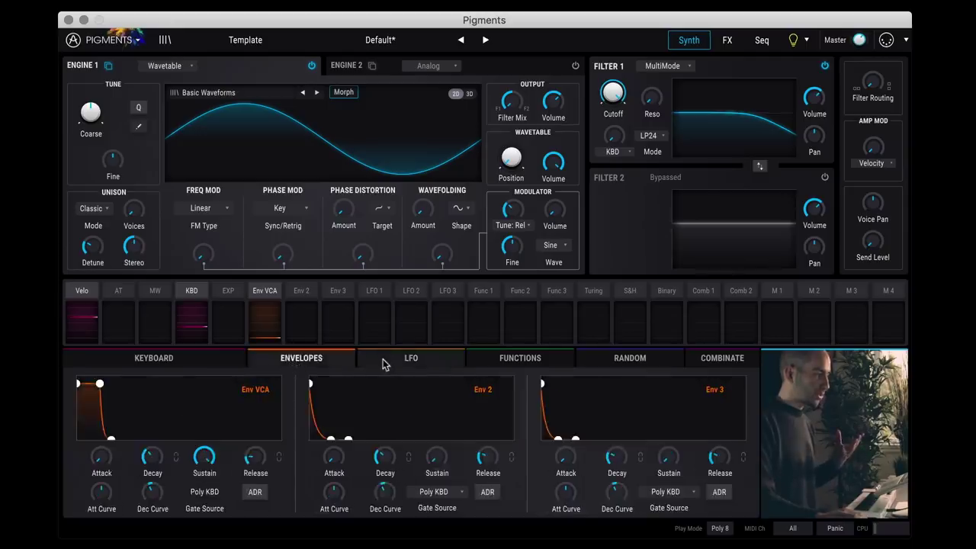
pyautogui.click(396, 361)
pyautogui.click(532, 364)
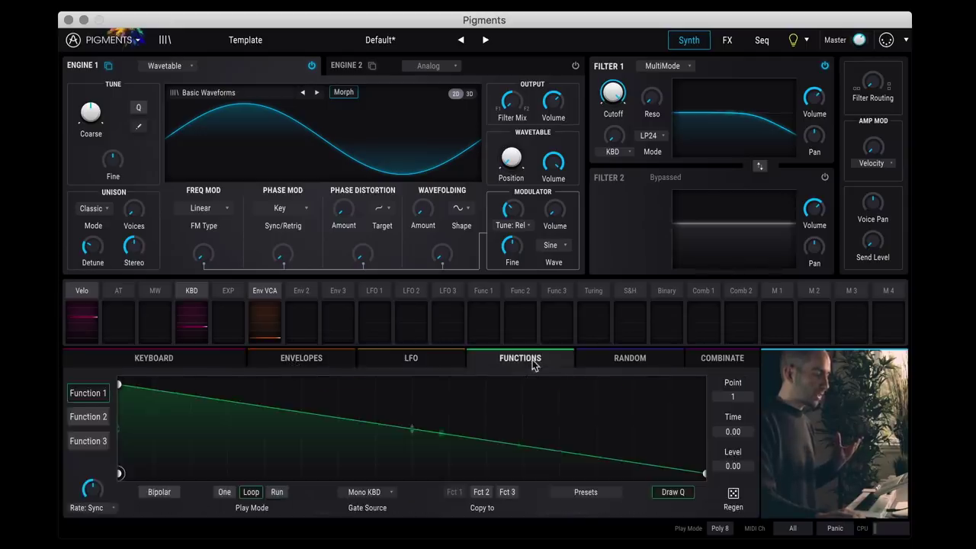
pyautogui.click(303, 365)
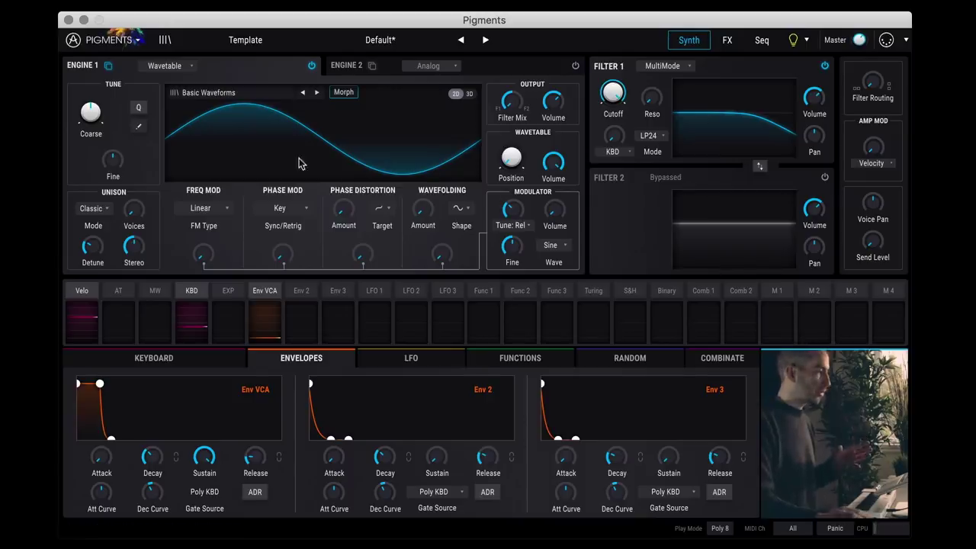
# - View engine 2 briefly, and try engine 1 with the Analog and Wavetable types
pyautogui.click(345, 66)
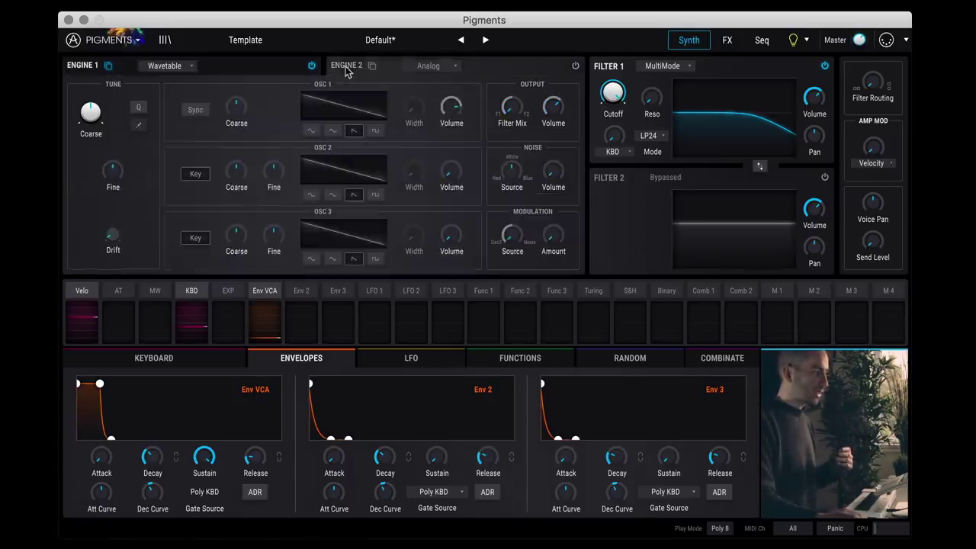
pyautogui.click(221, 67)
pyautogui.click(191, 67)
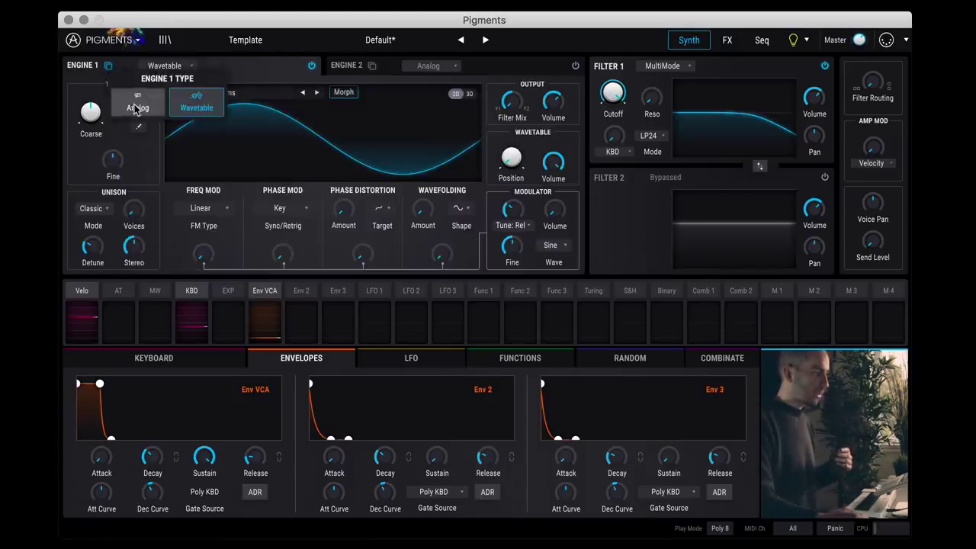
pyautogui.click(136, 108)
pyautogui.click(178, 67)
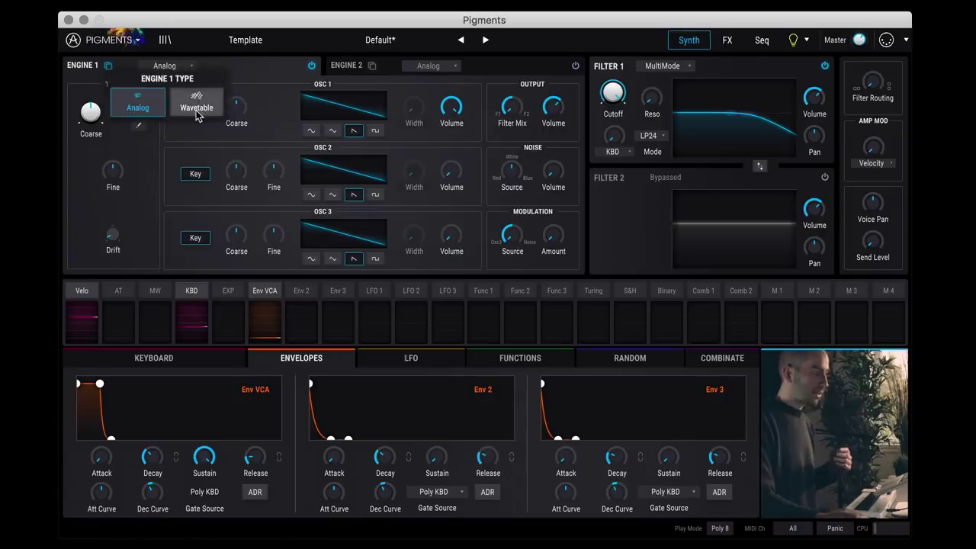
pyautogui.click(201, 109)
pyautogui.click(168, 67)
pyautogui.click(136, 109)
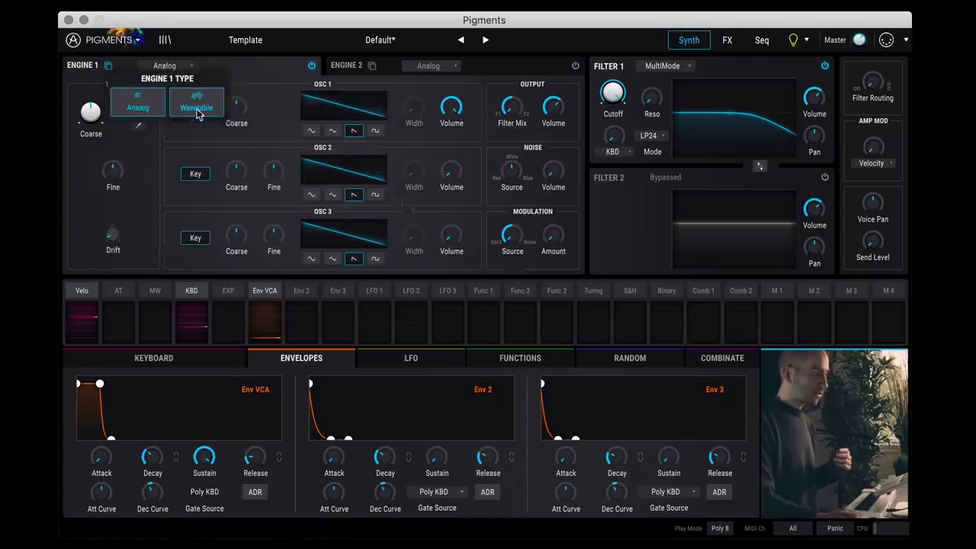
pyautogui.click(181, 67)
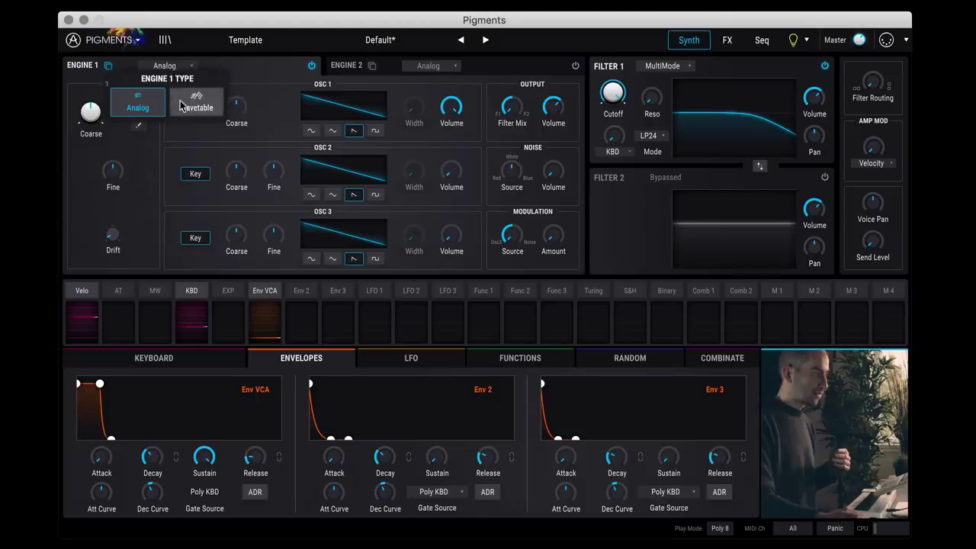
pyautogui.click(233, 72)
# - Open engine 2 and toggle it on and off, leaving it bypassed
pyautogui.click(353, 70)
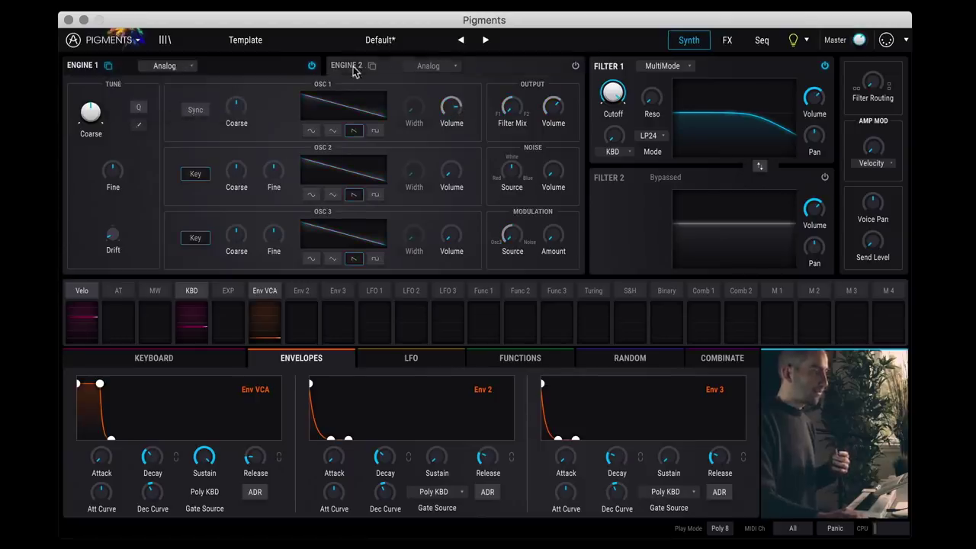
pyautogui.click(576, 68)
pyautogui.click(575, 67)
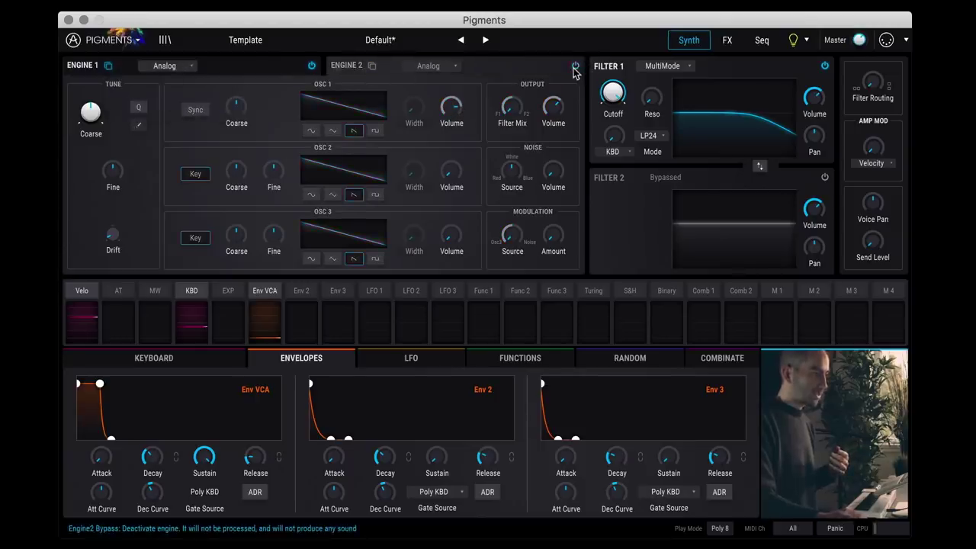
pyautogui.click(576, 67)
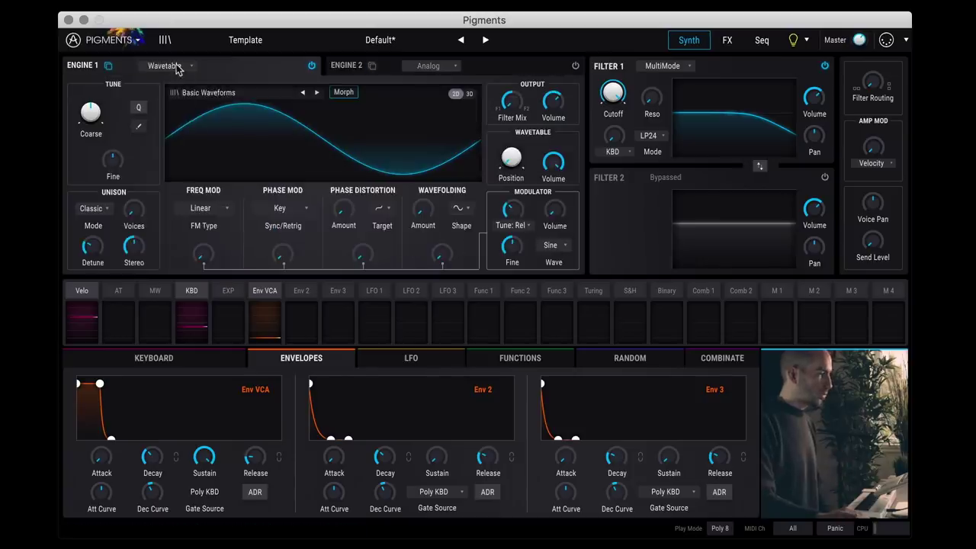
# - Set engine 1 to Analog and audition oscillator 1's triangle, sine and square waveforms, finishing on sawtooth
pyautogui.click(177, 68)
pyautogui.click(120, 99)
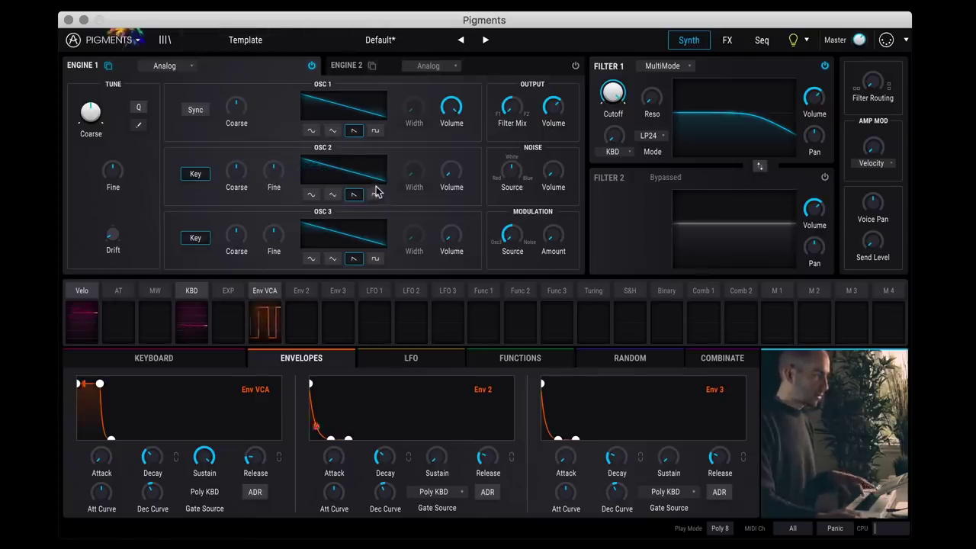
pyautogui.click(333, 131)
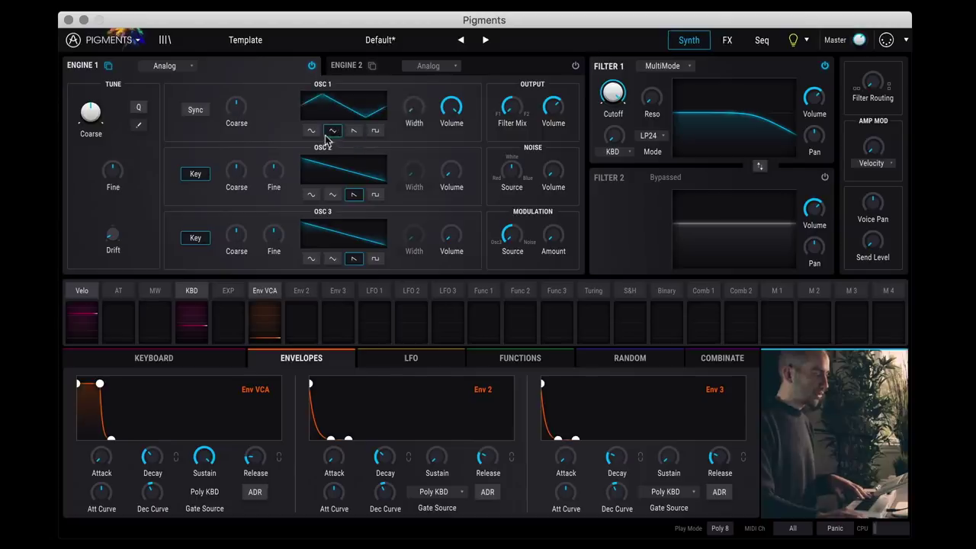
pyautogui.click(375, 132)
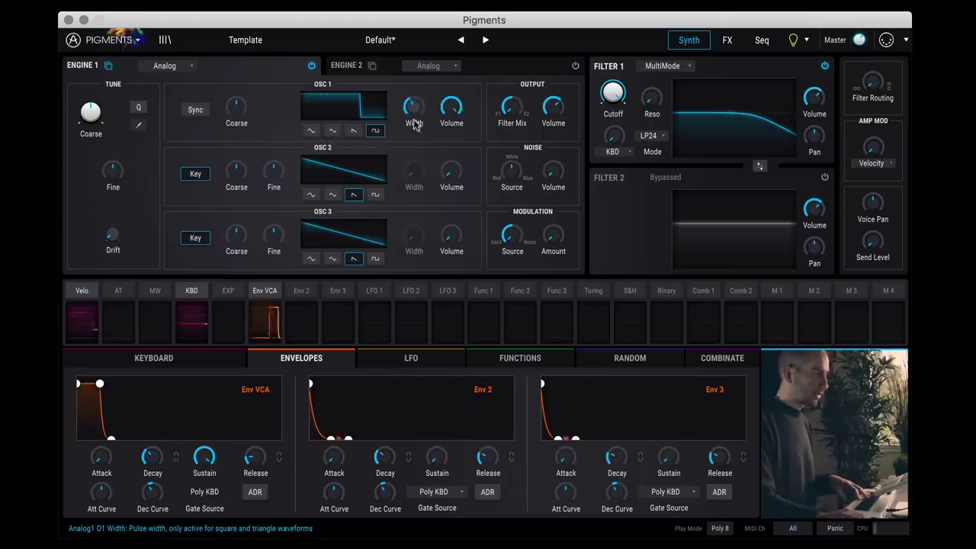
pyautogui.click(353, 131)
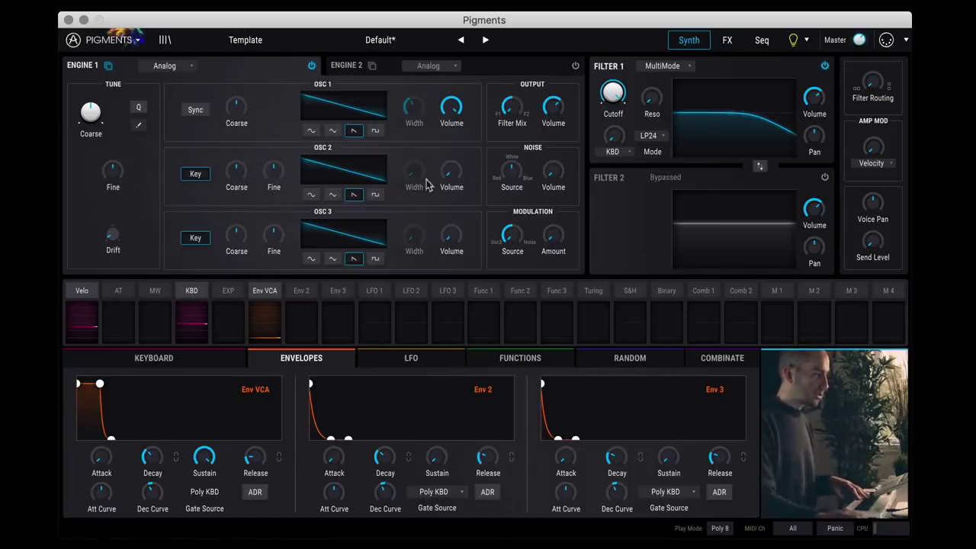
# - Bring up the volumes of oscillators 2 and 3, and offset their coarse tuning, oscillator 2 lower and oscillator 3 higher
pyautogui.moveTo(456, 174); pyautogui.dragTo(457, 128)
pyautogui.moveTo(447, 237); pyautogui.dragTo(448, 210)
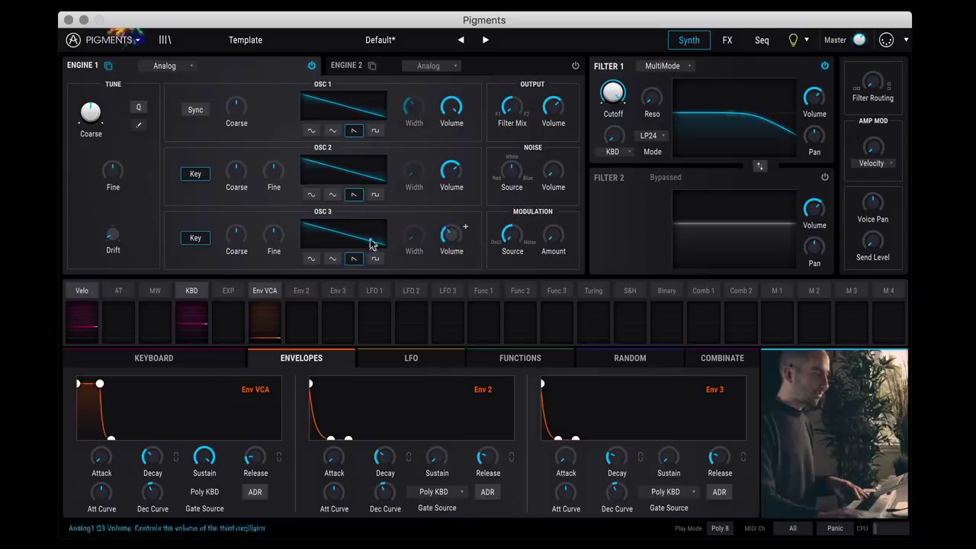
pyautogui.moveTo(236, 177); pyautogui.dragTo(236, 183)
pyautogui.moveTo(236, 240); pyautogui.dragTo(235, 233)
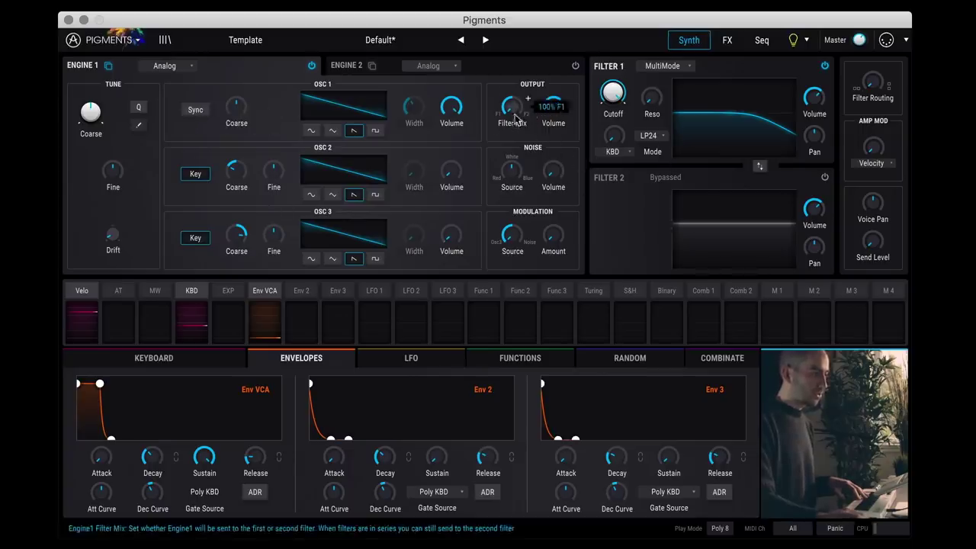
# - Try engine 1's filter mix, and turn the noise source tone slightly from white toward red
pyautogui.moveTo(527, 98); pyautogui.dragTo(527, 98)
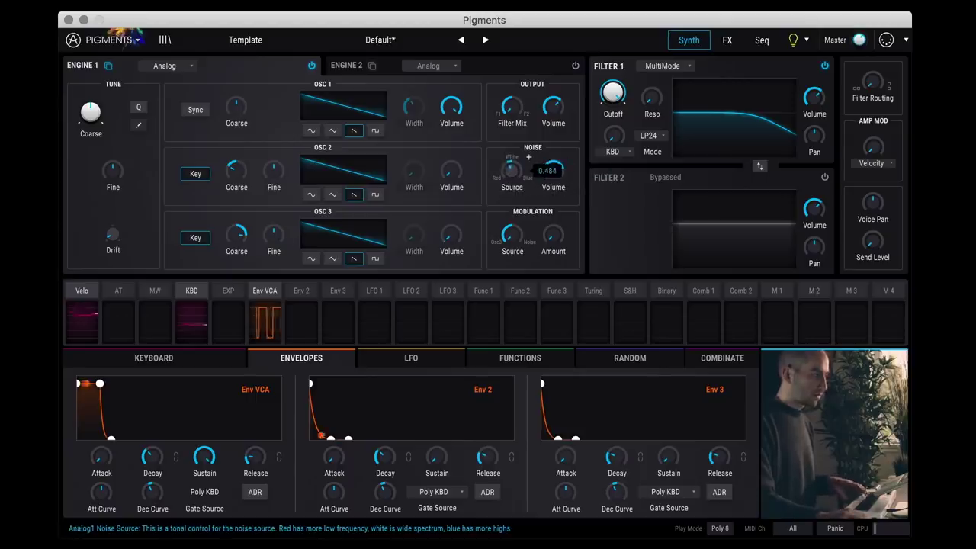
pyautogui.moveTo(511, 171); pyautogui.dragTo(512, 192)
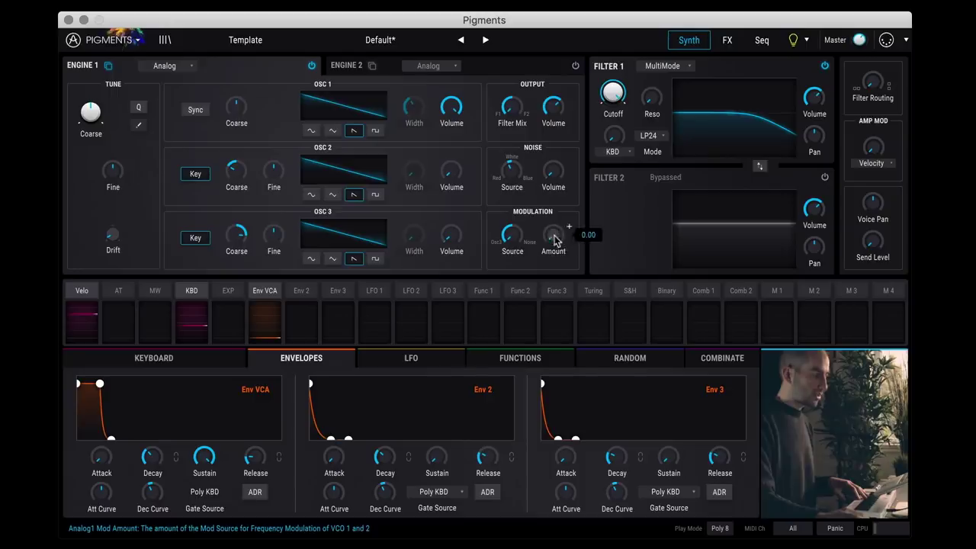
# - Audition frequency modulation by raising its amount and blending the source between Osc 3 and noise, bringing the amount back to zero
pyautogui.moveTo(555, 239); pyautogui.dragTo(556, 217)
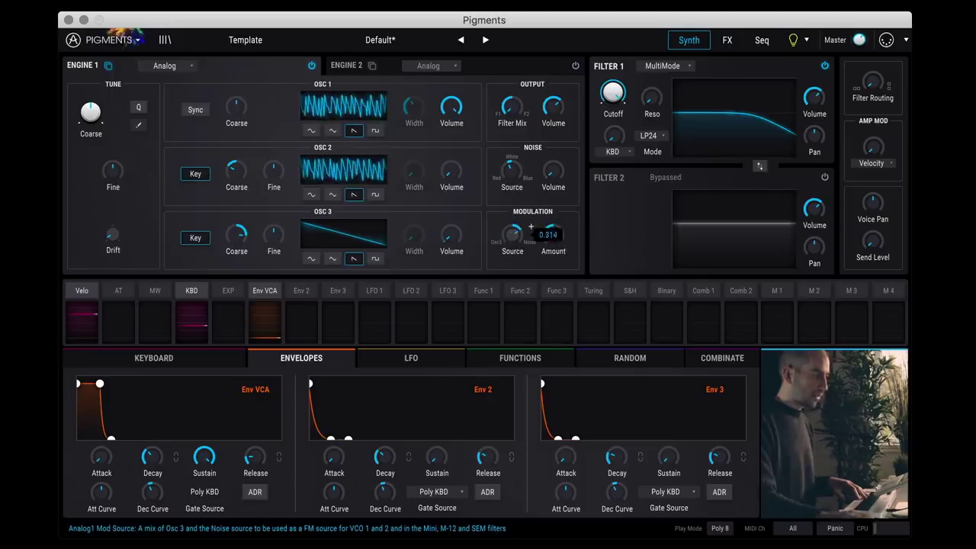
pyautogui.scroll(-2, 554, 235)
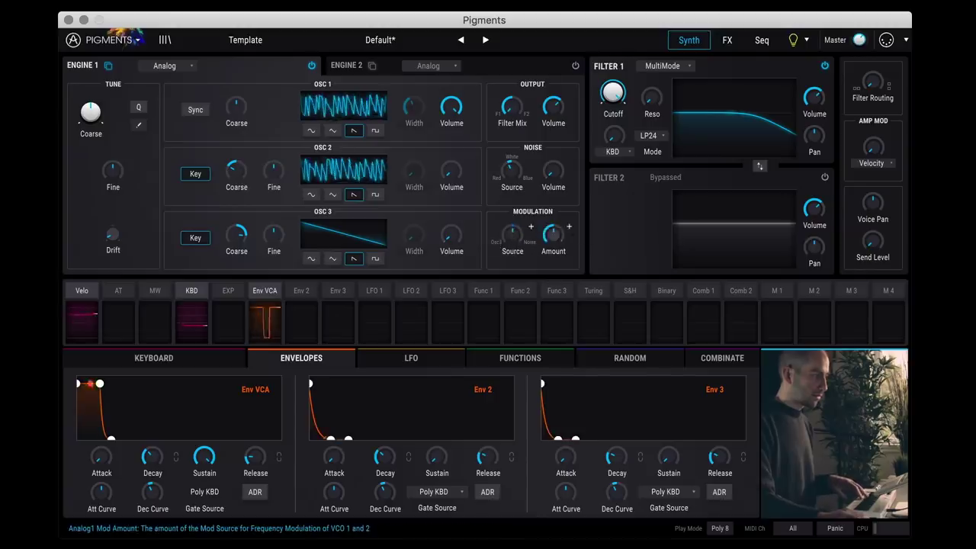
pyautogui.scroll(-2, 553, 235)
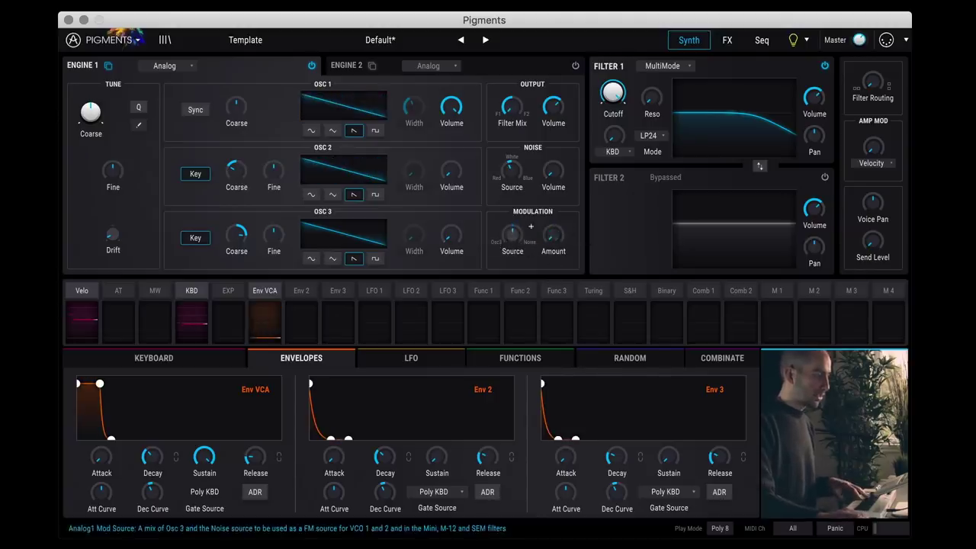
# - Switch engine 1 to Wavetable and scan the Basic Waveforms position in 3D and 2D views, finishing in 3D
pyautogui.click(164, 66)
pyautogui.click(200, 103)
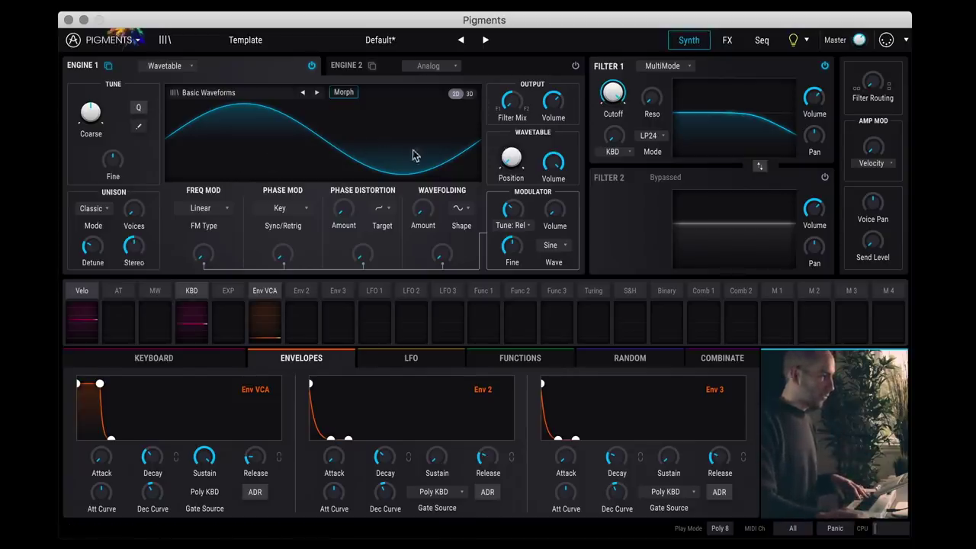
pyautogui.click(470, 94)
pyautogui.moveTo(512, 157)
pyautogui.mouseDown()
pyautogui.moveTo(512, 114)
pyautogui.moveTo(512, 162)
pyautogui.mouseUp()
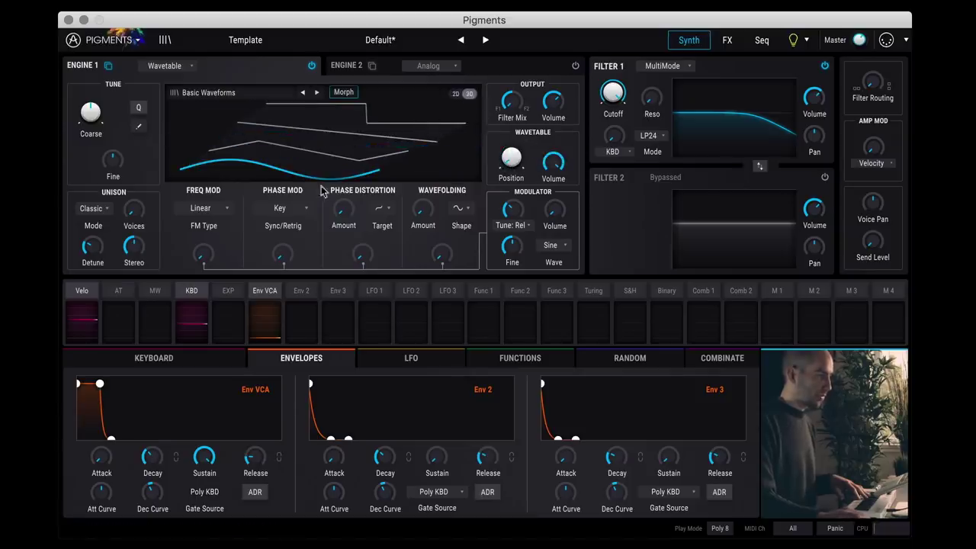
pyautogui.click(455, 94)
pyautogui.moveTo(510, 158)
pyautogui.mouseDown()
pyautogui.moveTo(510, 137)
pyautogui.moveTo(511, 166)
pyautogui.mouseUp()
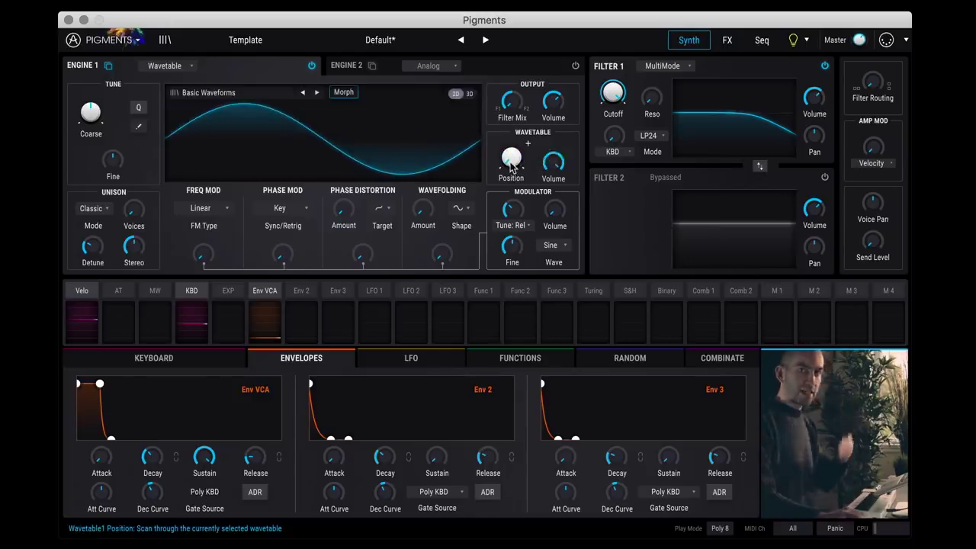
pyautogui.click(470, 94)
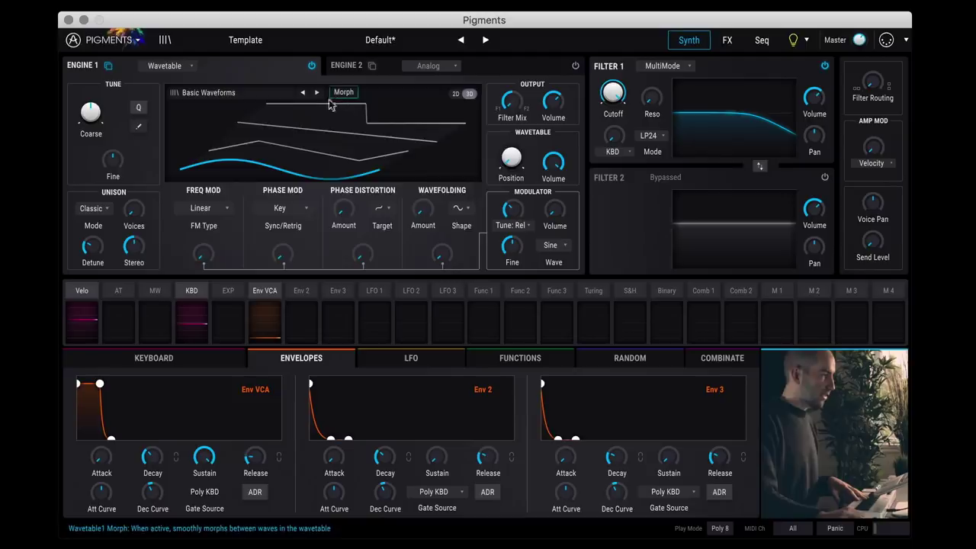
# - Browse the wavetable categories, load Matrix Metalizer LP from Synthesizers and close the browser
pyautogui.click(239, 94)
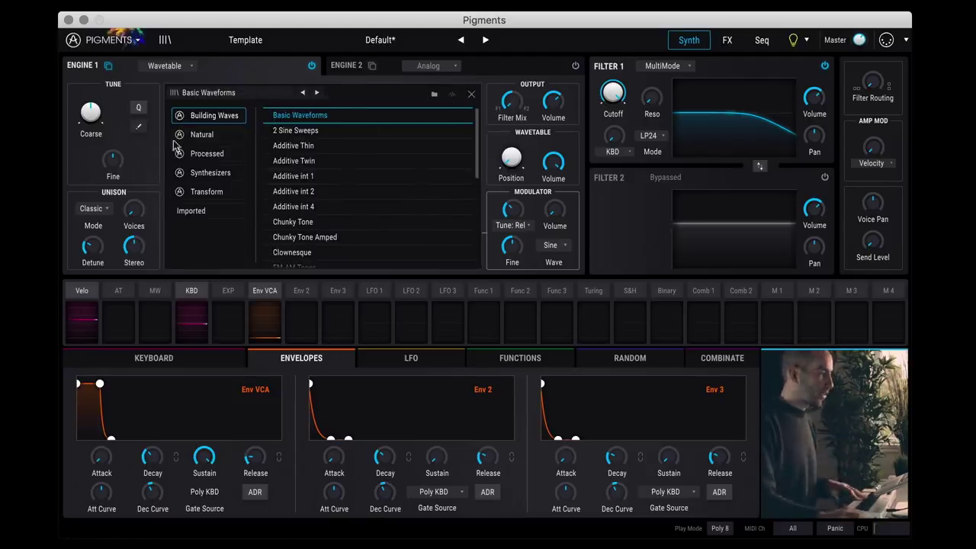
pyautogui.click(199, 138)
pyautogui.click(209, 154)
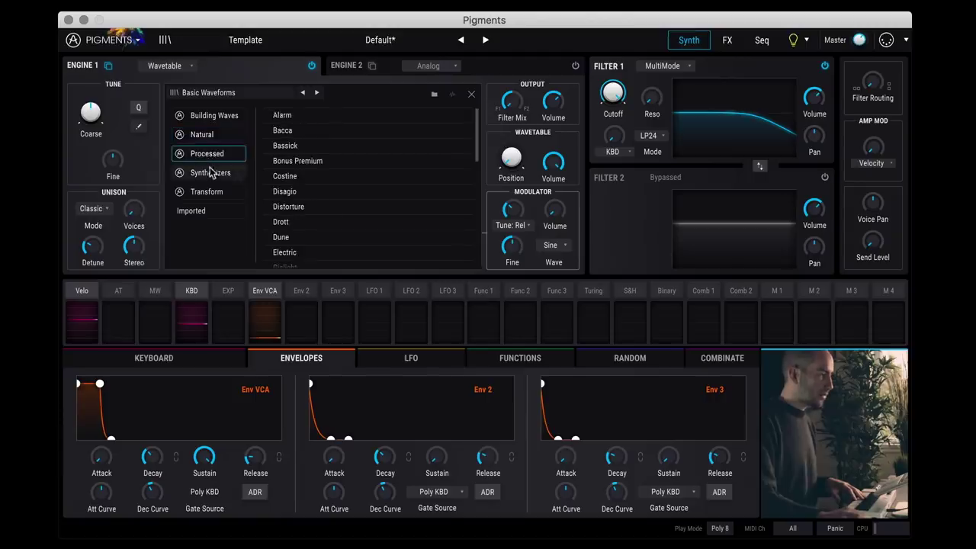
pyautogui.click(211, 171)
pyautogui.click(212, 116)
pyautogui.click(201, 134)
pyautogui.click(230, 155)
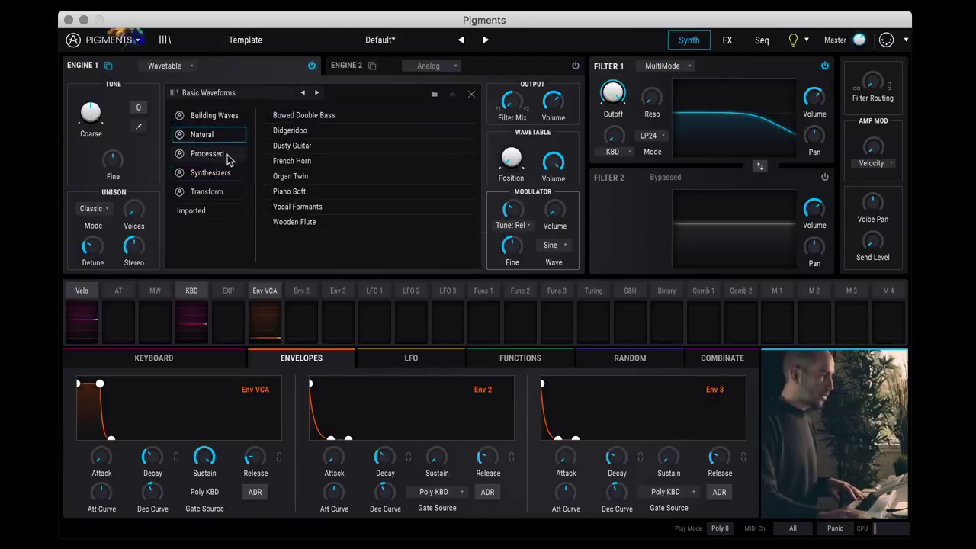
pyautogui.click(224, 173)
pyautogui.scroll(-5, 340, 190)
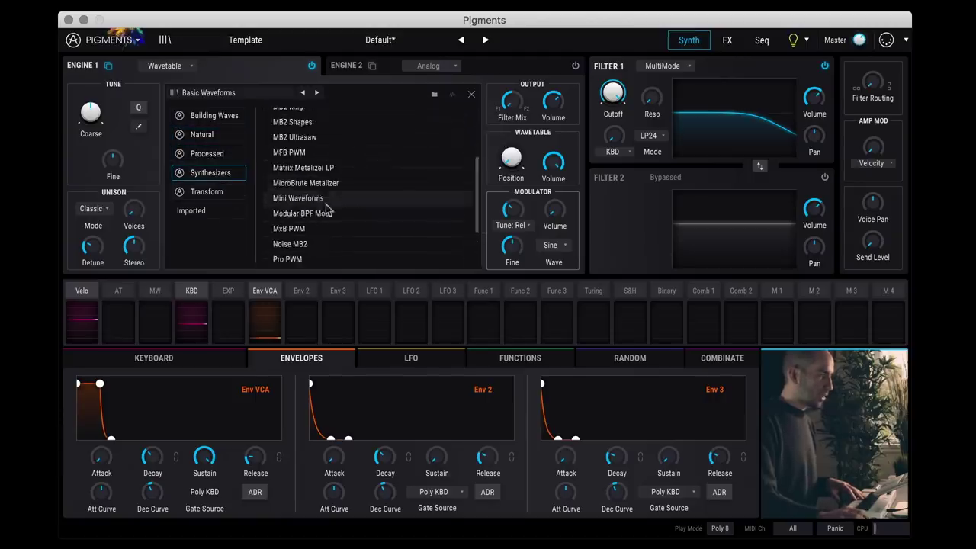
pyautogui.click(333, 170)
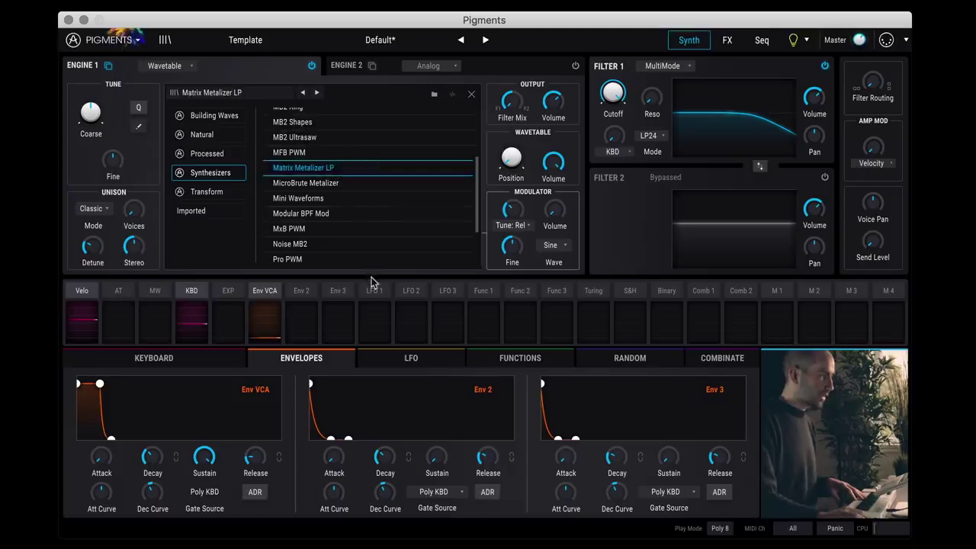
pyautogui.click(471, 94)
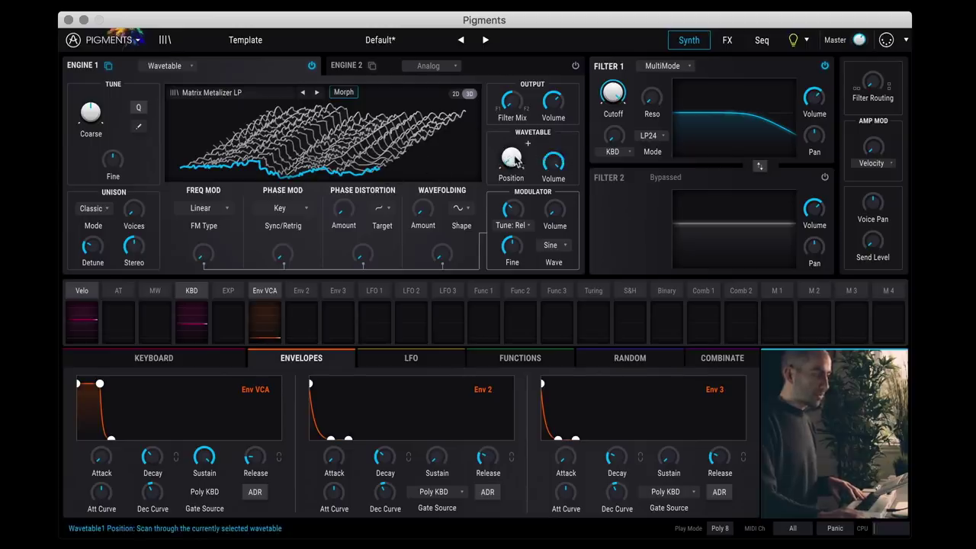
# - Scan through the Matrix Metalizer LP wavetable with the position control, returning it to 0.00
pyautogui.moveTo(511, 162)
pyautogui.mouseDown()
pyautogui.moveTo(511, 124)
pyautogui.moveTo(513, 170)
pyautogui.mouseUp()
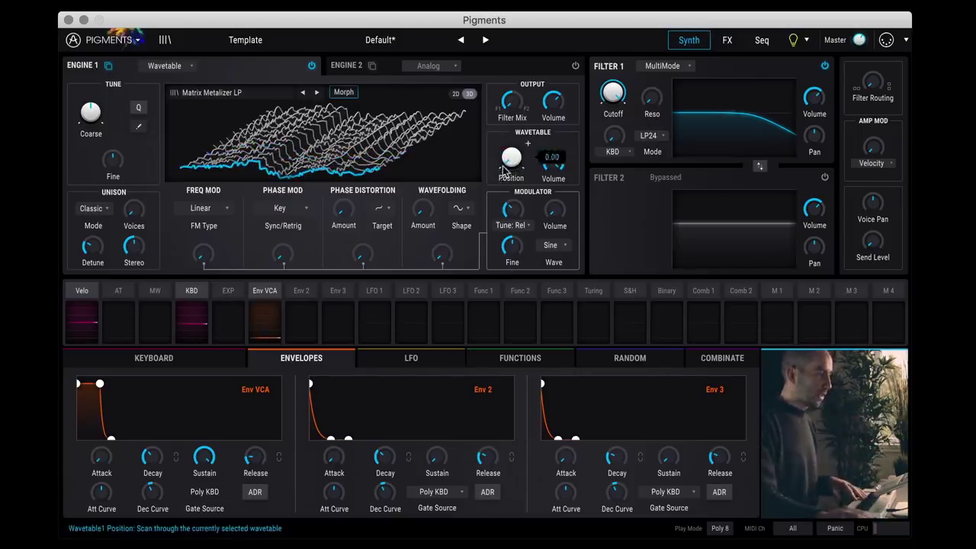
pyautogui.moveTo(524, 166); pyautogui.dragTo(511, 170)
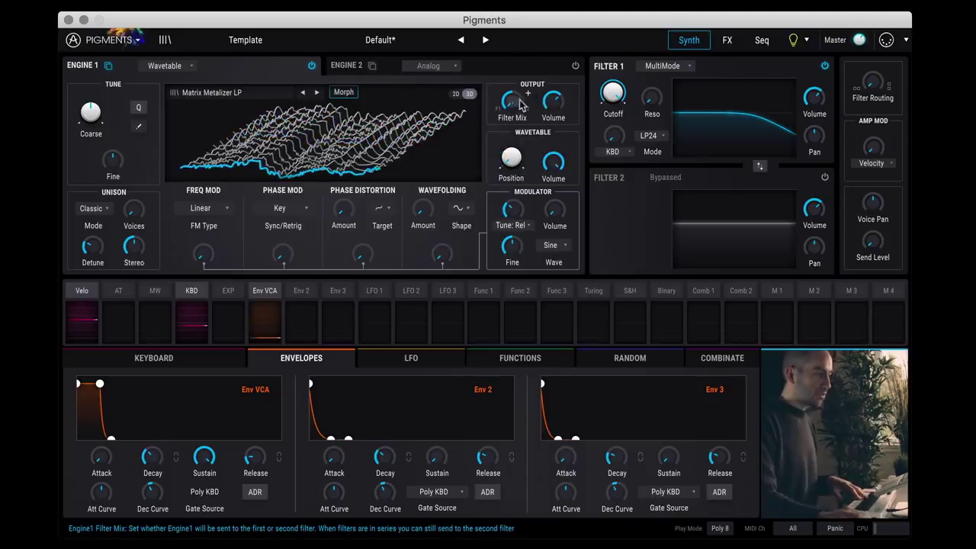
pyautogui.moveTo(505, 112)
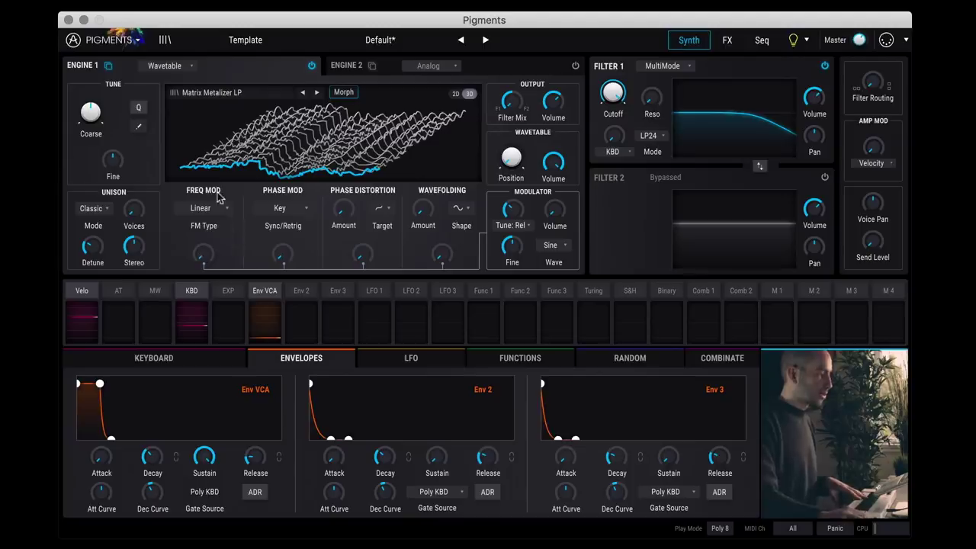
# - Audition the modulator's frequency and phase modulation amounts, returning both to zero, and keep its tuning mode on Relative
pyautogui.moveTo(203, 262); pyautogui.dragTo(203, 257)
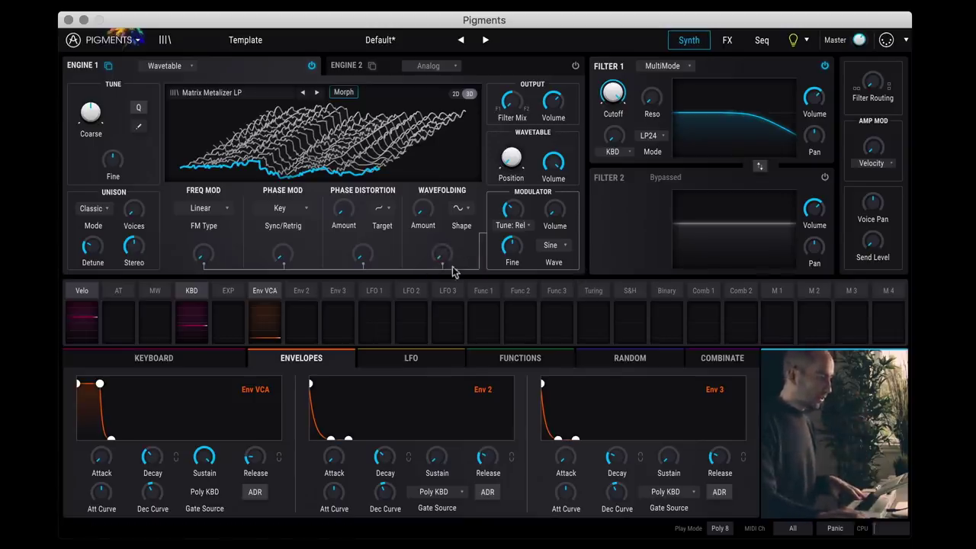
pyautogui.click(526, 226)
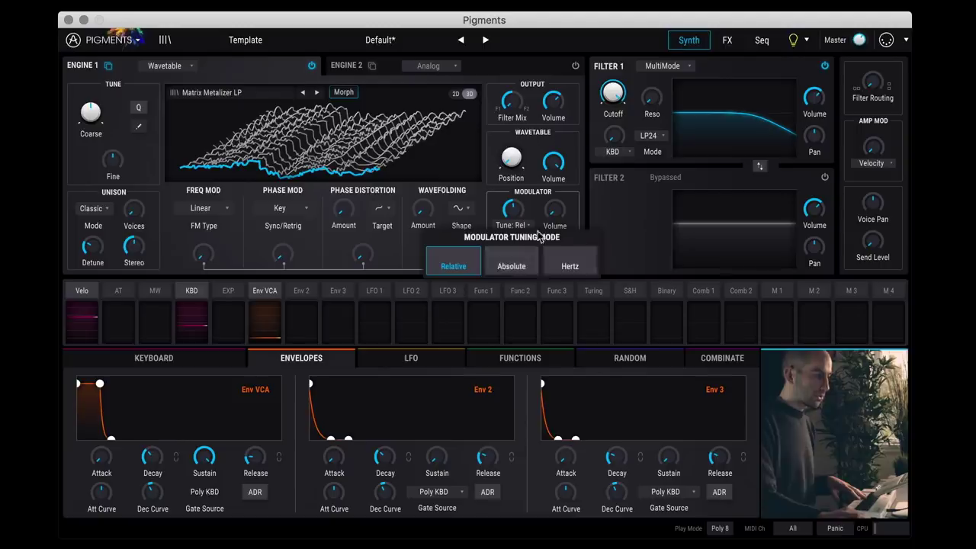
pyautogui.click(529, 212)
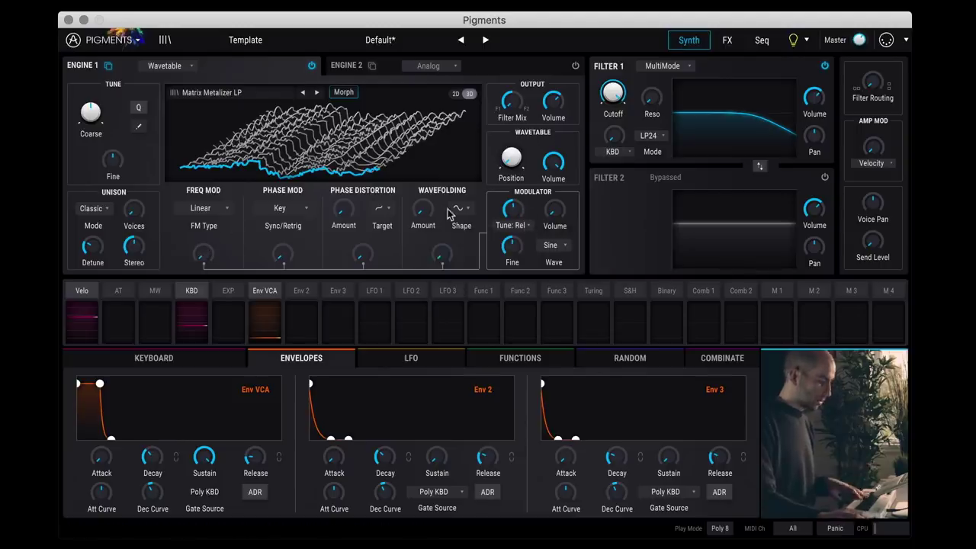
pyautogui.moveTo(205, 256); pyautogui.dragTo(218, 257)
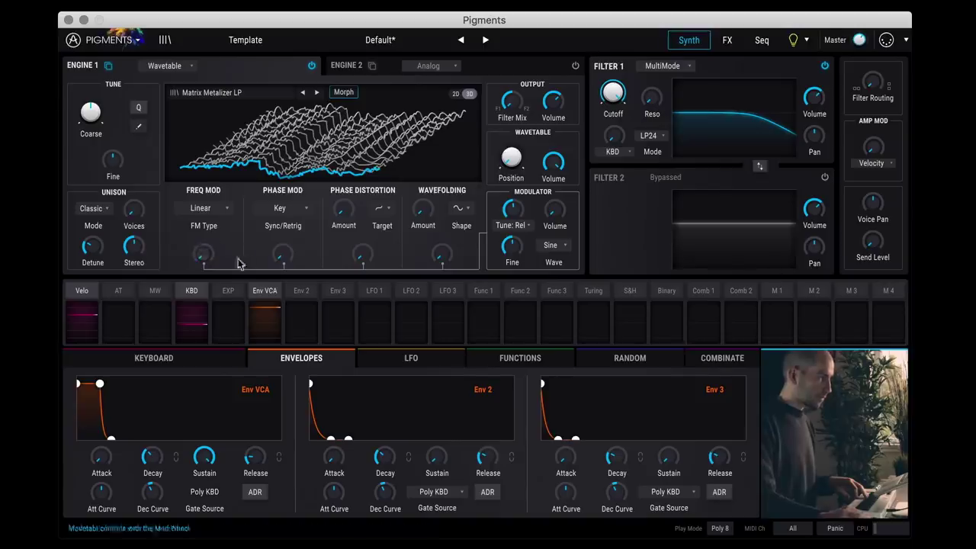
pyautogui.moveTo(285, 255)
pyautogui.mouseDown()
pyautogui.moveTo(298, 246)
pyautogui.moveTo(297, 258)
pyautogui.mouseUp()
# - Raise the phase distortion and wavefolding amounts and lower the modulator tuning, auditioning the modulator amounts and returning them to zero
pyautogui.moveTo(362, 253); pyautogui.dragTo(345, 193)
pyautogui.moveTo(361, 254); pyautogui.dragTo(362, 237)
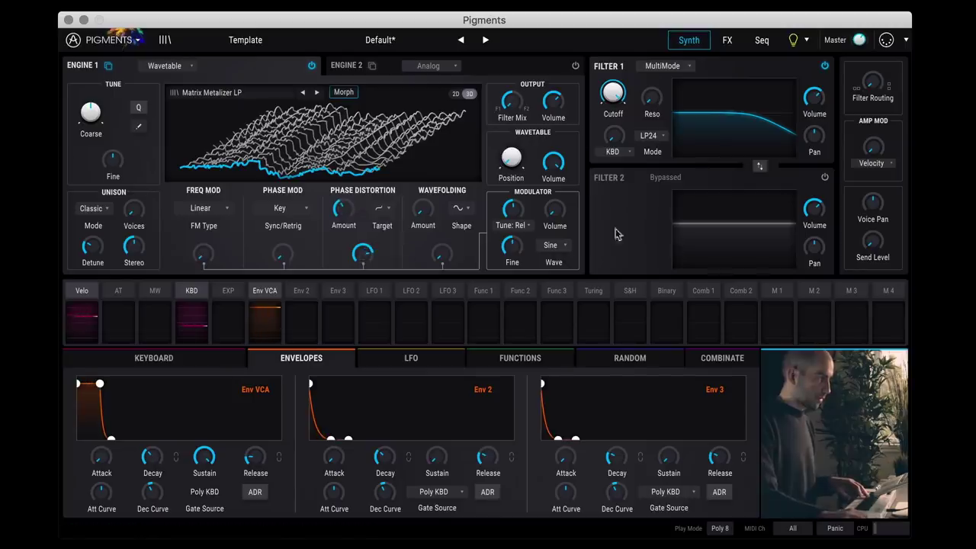
pyautogui.moveTo(512, 209); pyautogui.dragTo(513, 218)
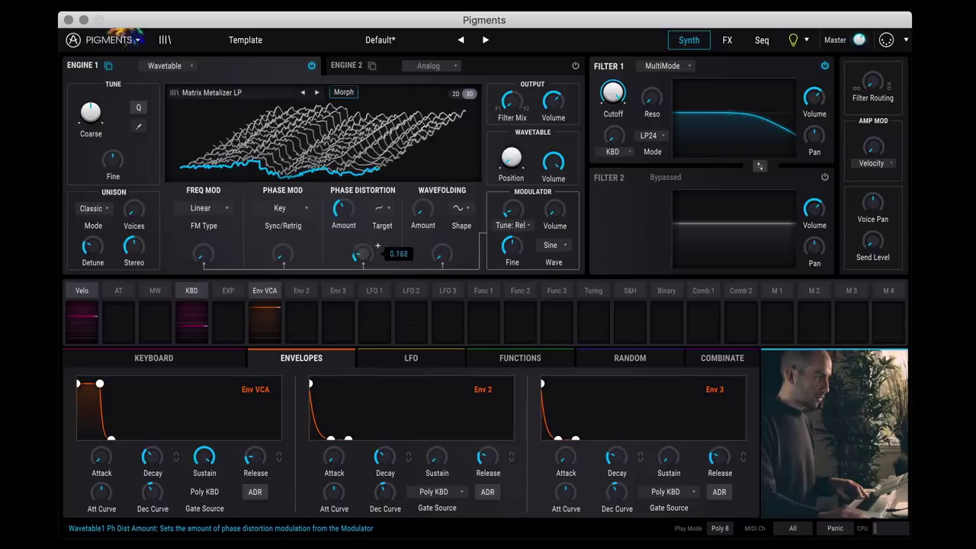
pyautogui.moveTo(443, 263)
pyautogui.mouseDown()
pyautogui.moveTo(456, 245)
pyautogui.moveTo(428, 207)
pyautogui.moveTo(428, 186)
pyautogui.moveTo(447, 245)
pyautogui.mouseUp()
pyautogui.moveTo(516, 213); pyautogui.dragTo(517, 207)
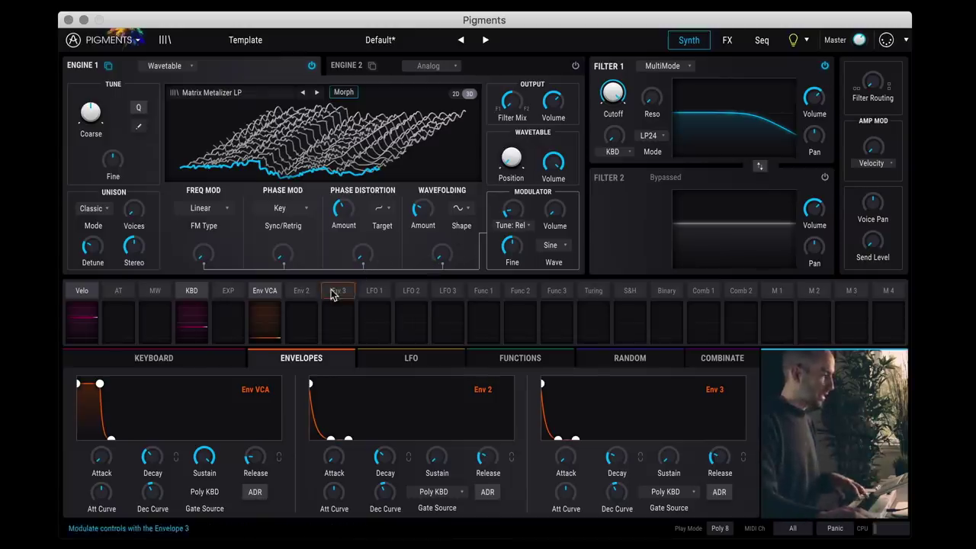
# - Look at Engine 2 and return to Engine 1, then toggle both filters' power and leave Filters 1 and 2 enabled
pyautogui.click(344, 65)
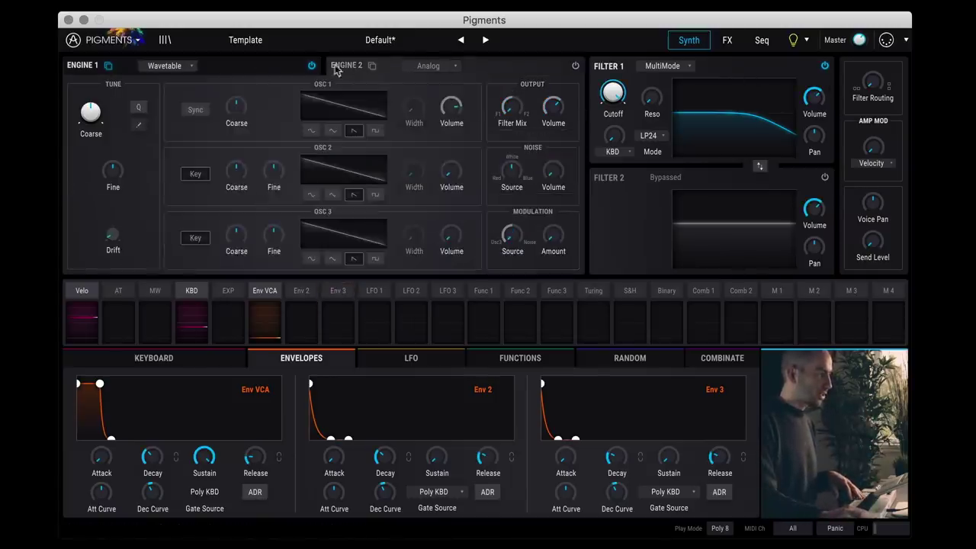
pyautogui.click(225, 71)
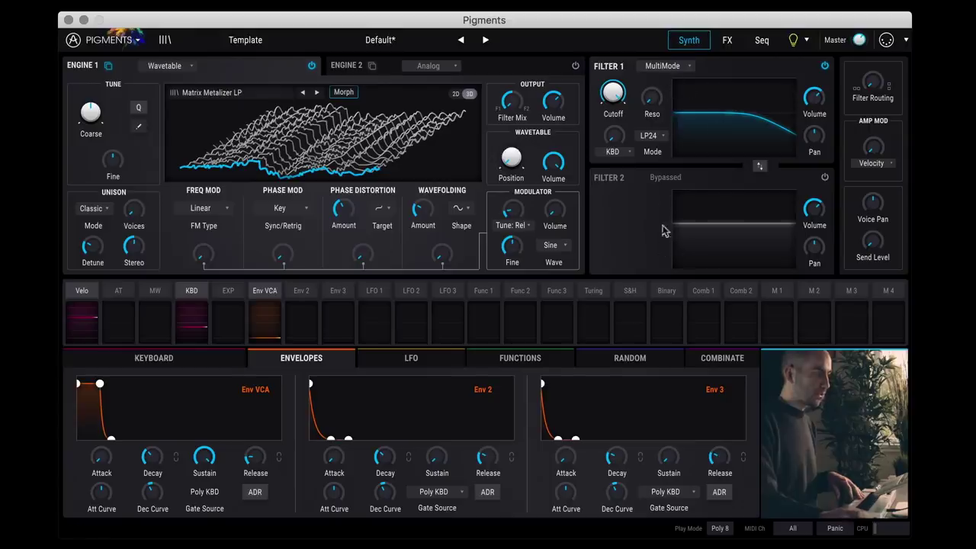
pyautogui.click(825, 178)
pyautogui.click(824, 178)
pyautogui.click(824, 67)
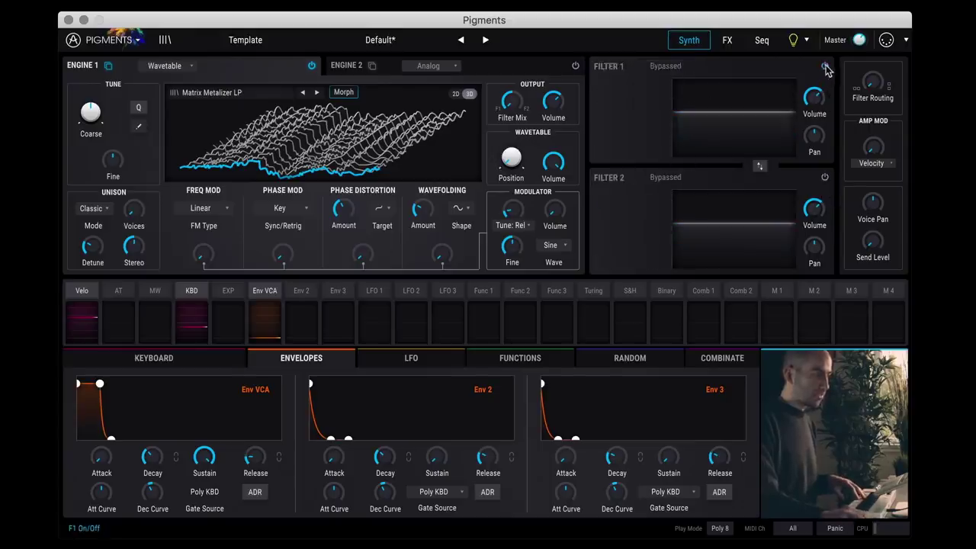
pyautogui.click(824, 66)
pyautogui.click(825, 178)
# - Review the Filter 1 types, try the MultiMode cutoff, then switch the filter to Mini and sweep its cutoff
pyautogui.click(662, 66)
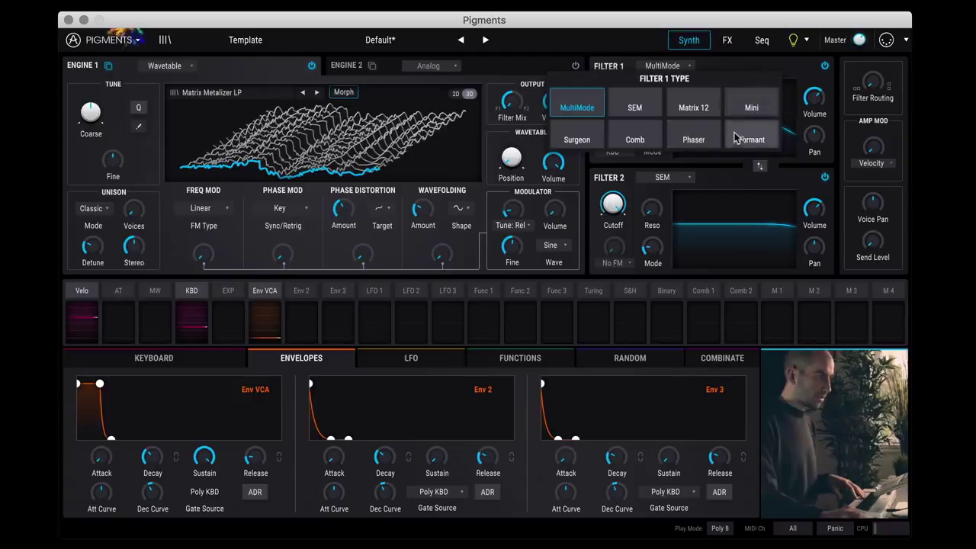
pyautogui.click(746, 66)
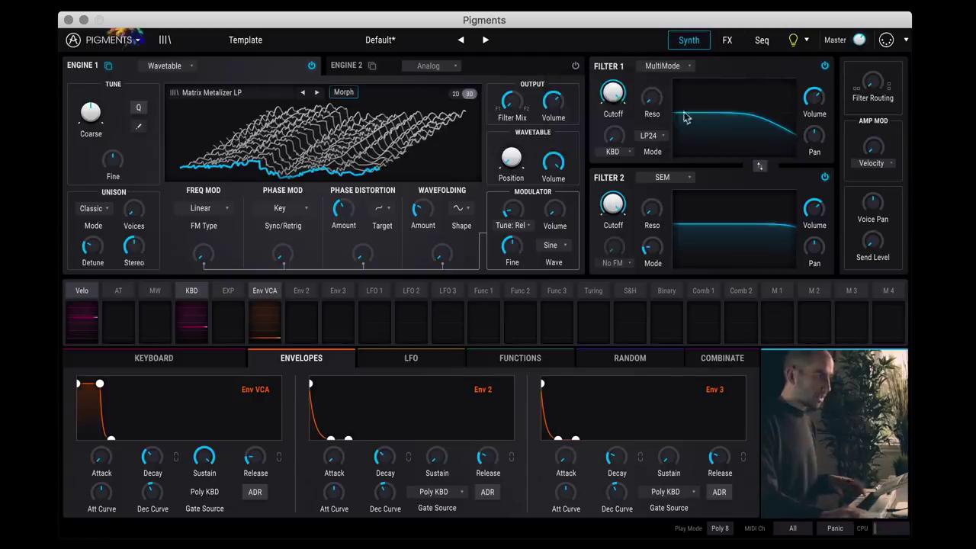
pyautogui.moveTo(613, 93)
pyautogui.mouseDown()
pyautogui.moveTo(613, 144)
pyautogui.moveTo(604, 92)
pyautogui.mouseUp()
pyautogui.click(673, 65)
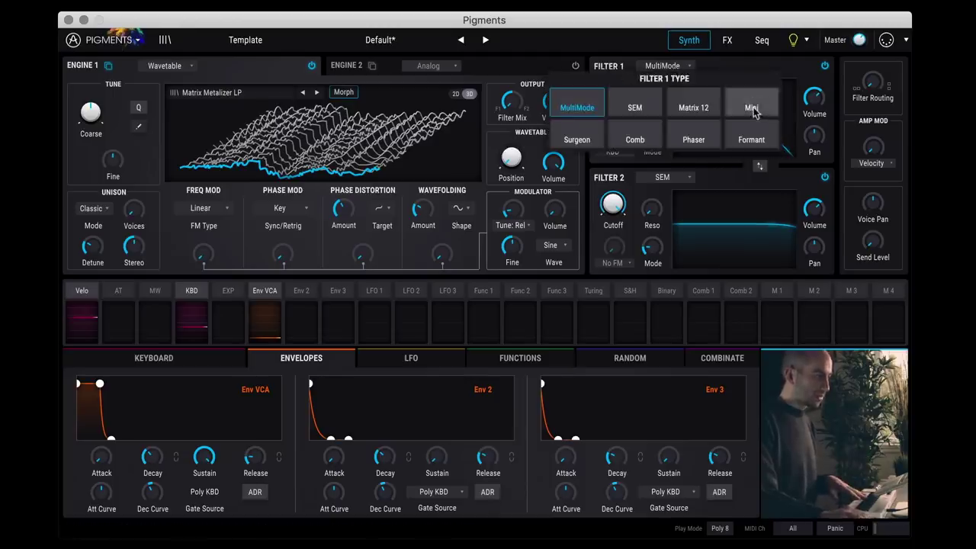
pyautogui.click(753, 106)
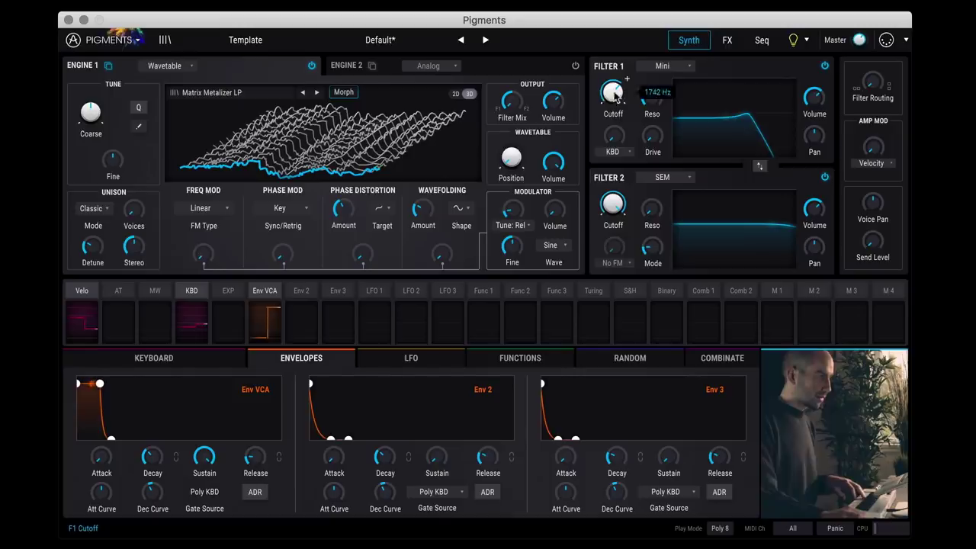
pyautogui.moveTo(615, 97); pyautogui.dragTo(640, 157)
# - Keep KBD as Filter 1's FM source, adjust the FM amount and pan the filter about 20% left
pyautogui.click(627, 153)
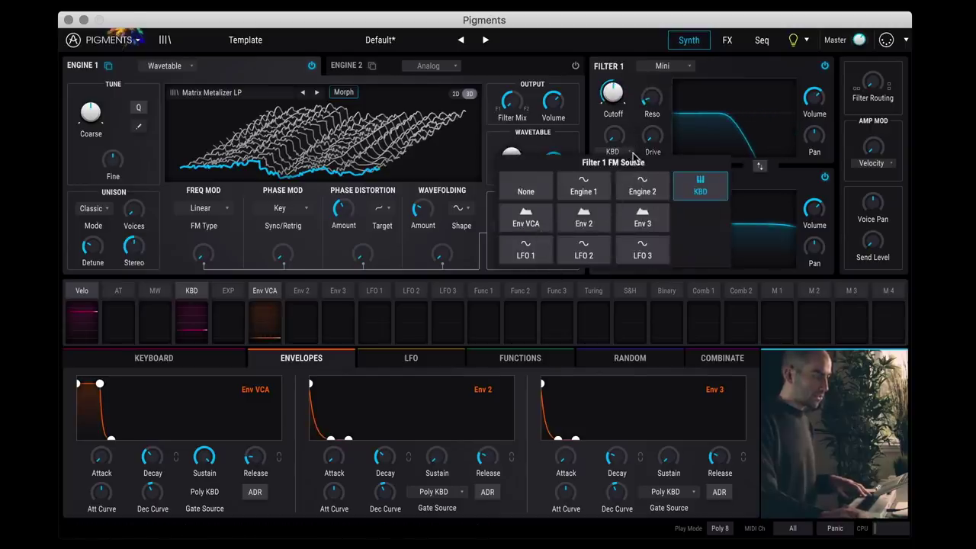
pyautogui.click(632, 155)
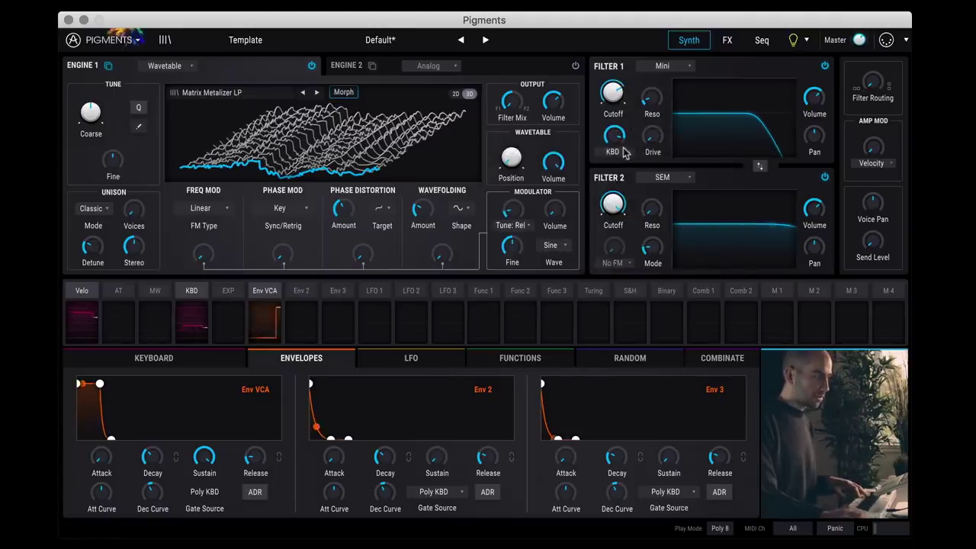
pyautogui.doubleClick(621, 133)
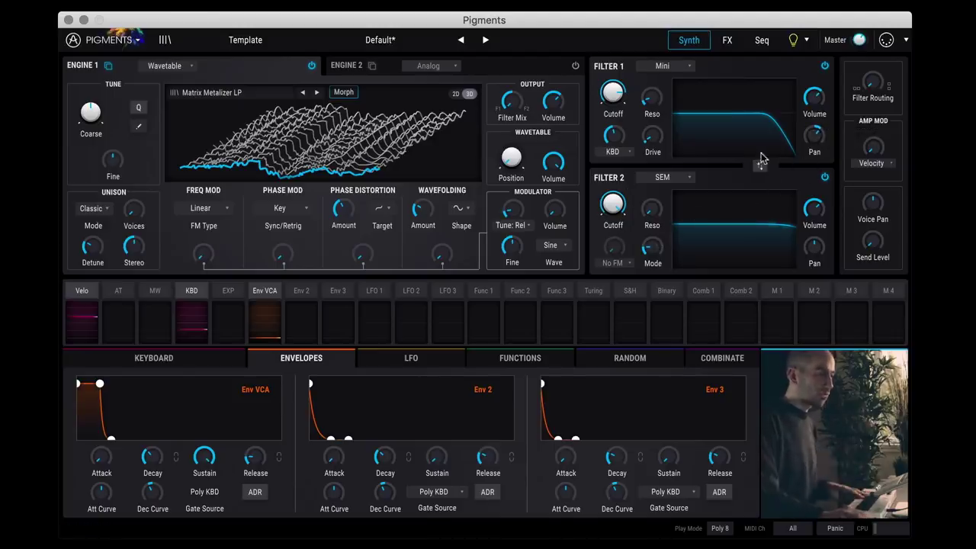
pyautogui.moveTo(815, 136); pyautogui.dragTo(815, 126)
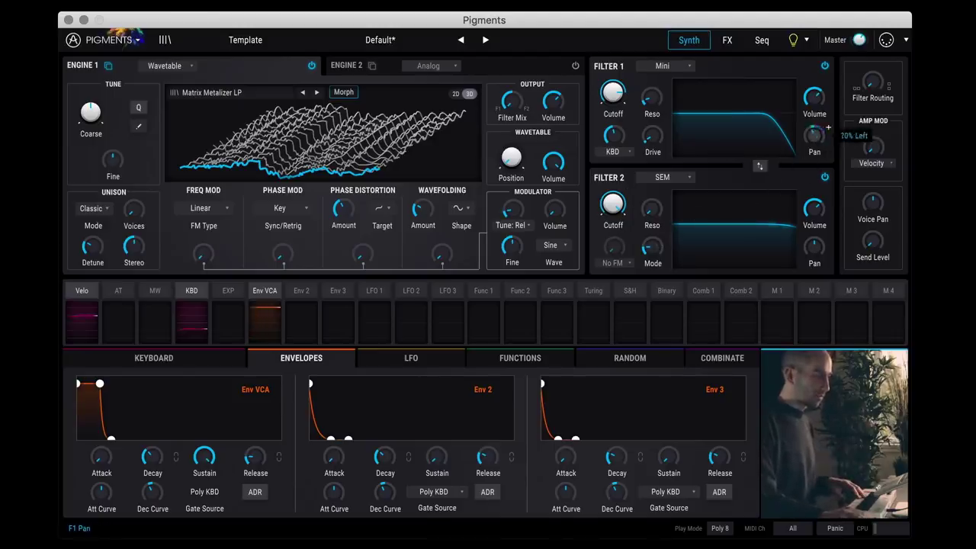
# - Swap the two filters back and forth, ending with Mini in Filter 1, and bypass Filter 2
pyautogui.click(760, 167)
pyautogui.click(759, 167)
pyautogui.click(760, 167)
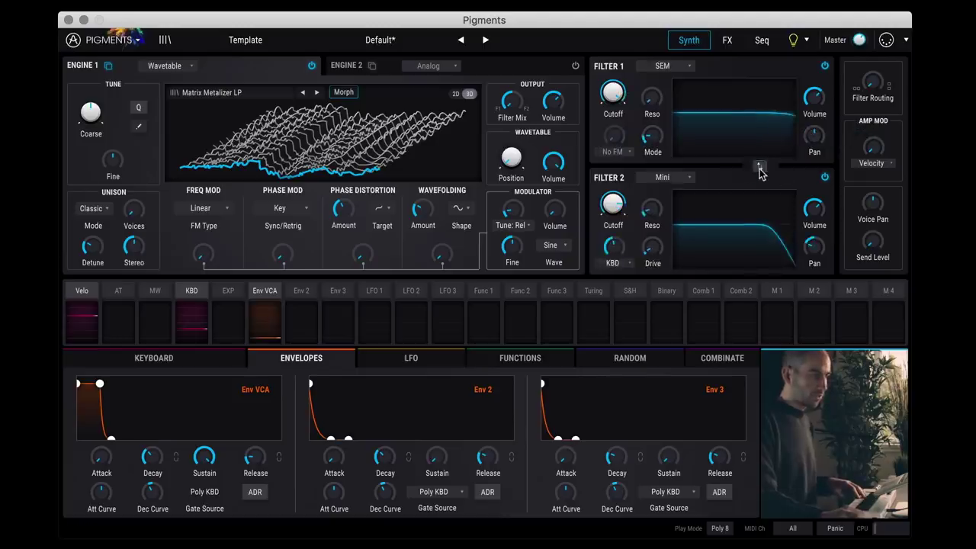
pyautogui.click(759, 167)
pyautogui.click(825, 177)
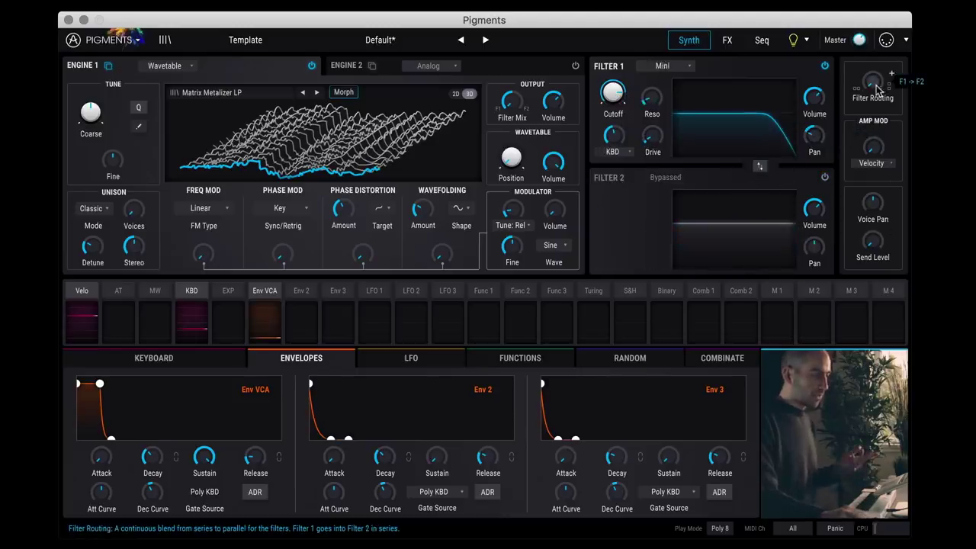
# - Try the filter routing blend and amp mod amount, restoring both, and review the amp mod sources while keeping Velocity
pyautogui.moveTo(876, 90)
pyautogui.mouseDown()
pyautogui.moveTo(875, 72)
pyautogui.moveTo(875, 95)
pyautogui.mouseUp()
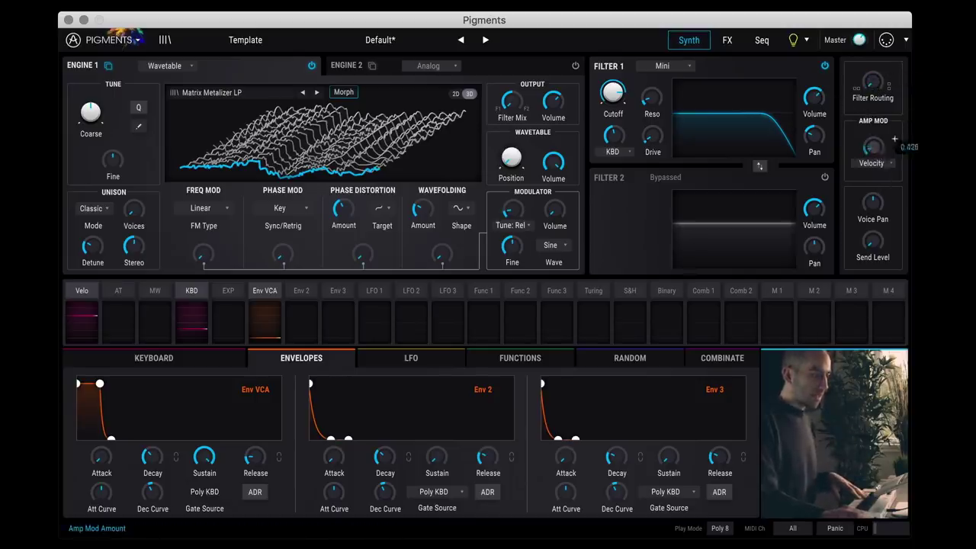
pyautogui.moveTo(875, 148); pyautogui.dragTo(875, 161)
pyautogui.click(877, 171)
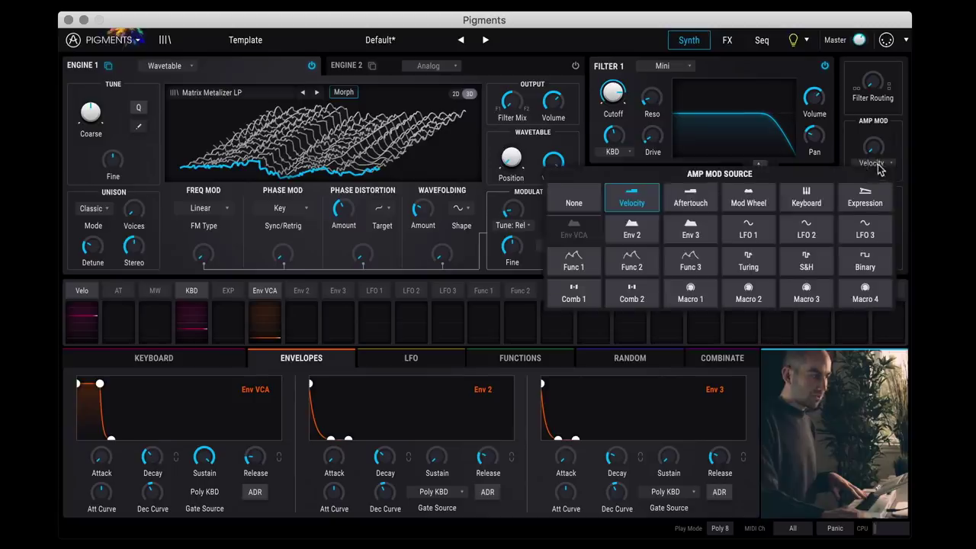
pyautogui.click(896, 170)
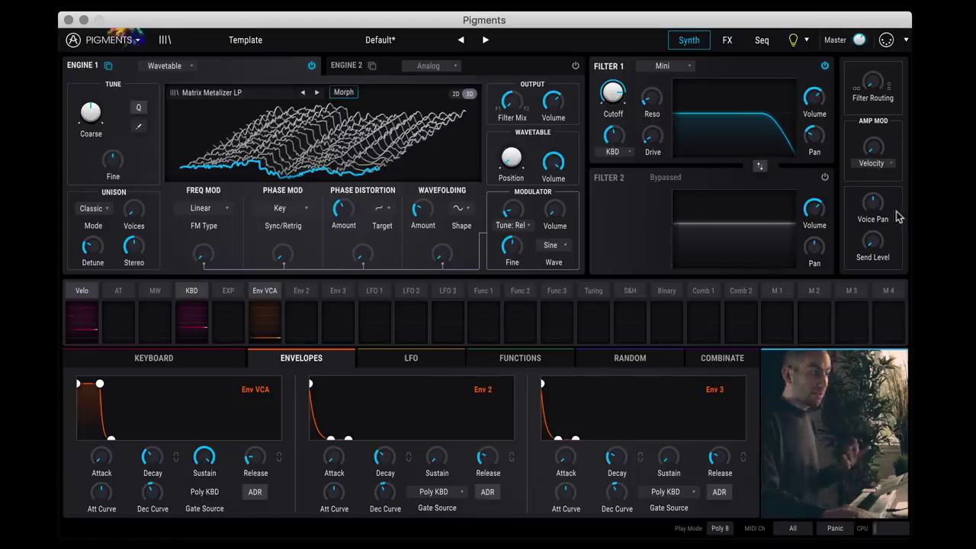
pyautogui.moveTo(887, 196)
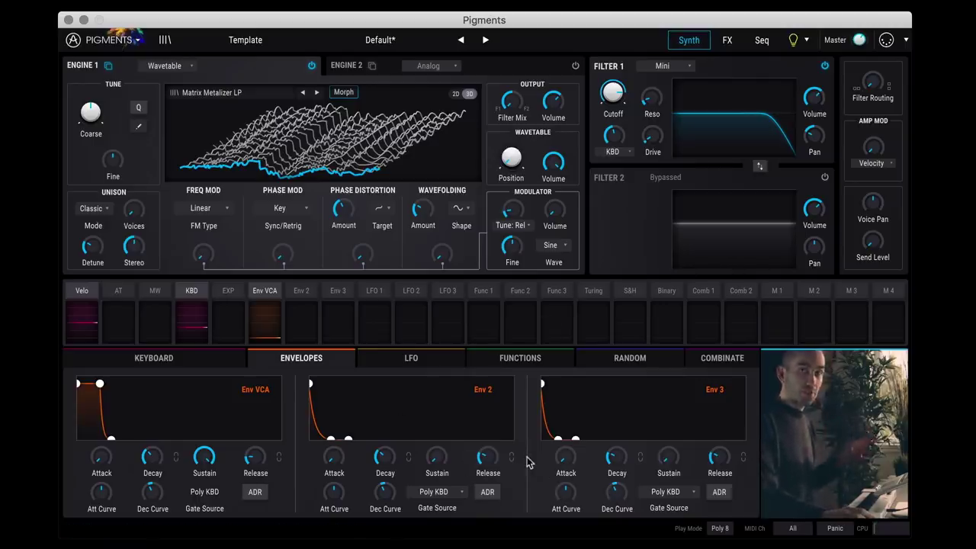
# - View the keyboard settings with the bend range and glide controls
pyautogui.click(225, 360)
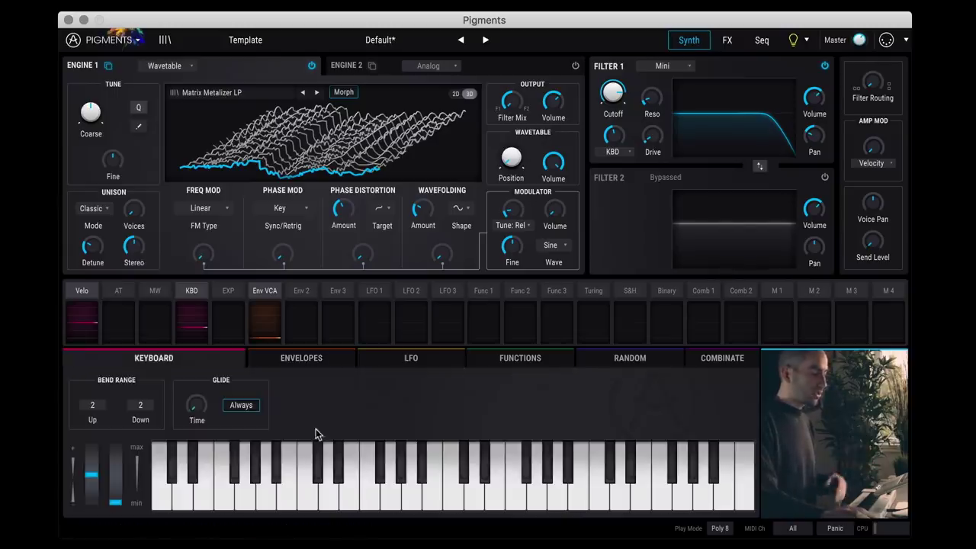
pyautogui.click(282, 362)
pyautogui.click(206, 366)
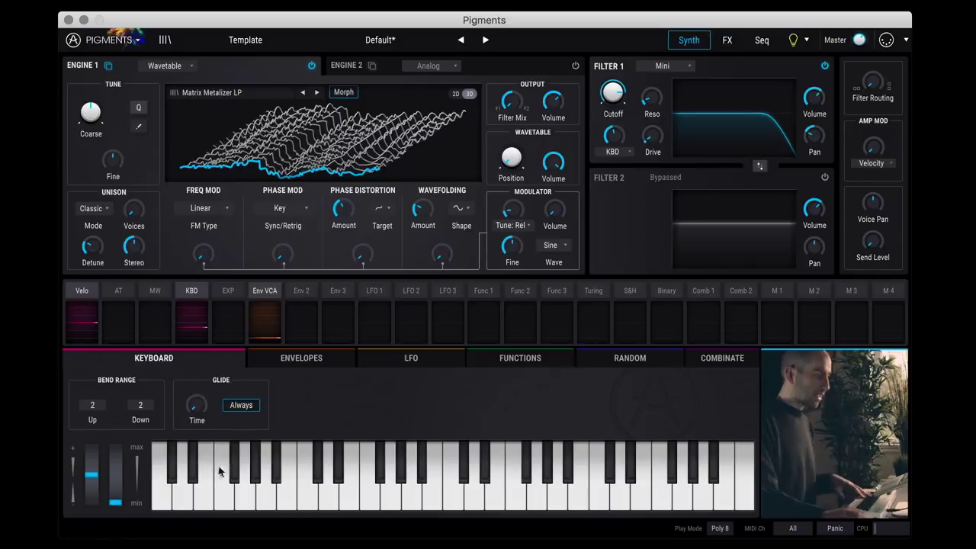
# - Lengthen the Env VCA attack and set its attack curve to about -8.32
pyautogui.click(320, 358)
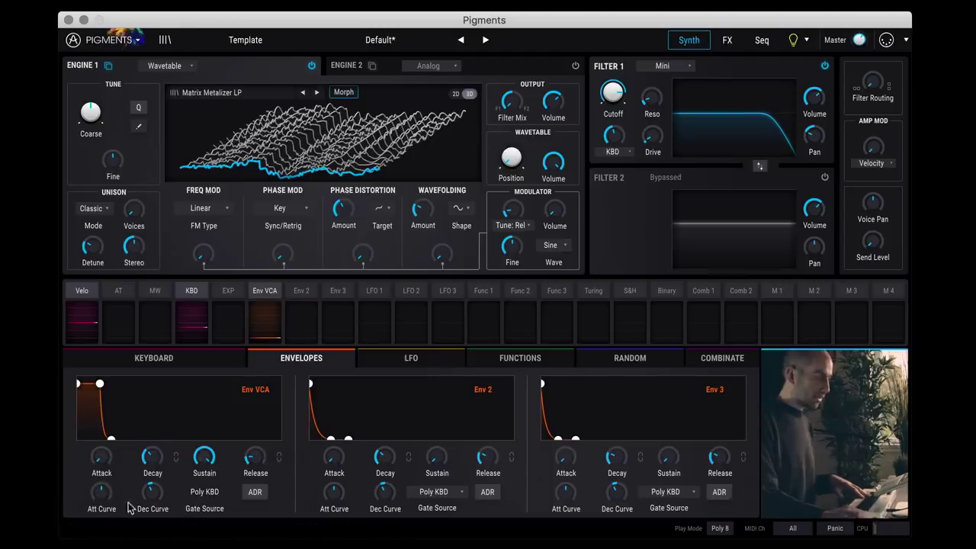
pyautogui.moveTo(99, 457); pyautogui.dragTo(115, 454)
pyautogui.moveTo(108, 493); pyautogui.dragTo(107, 517)
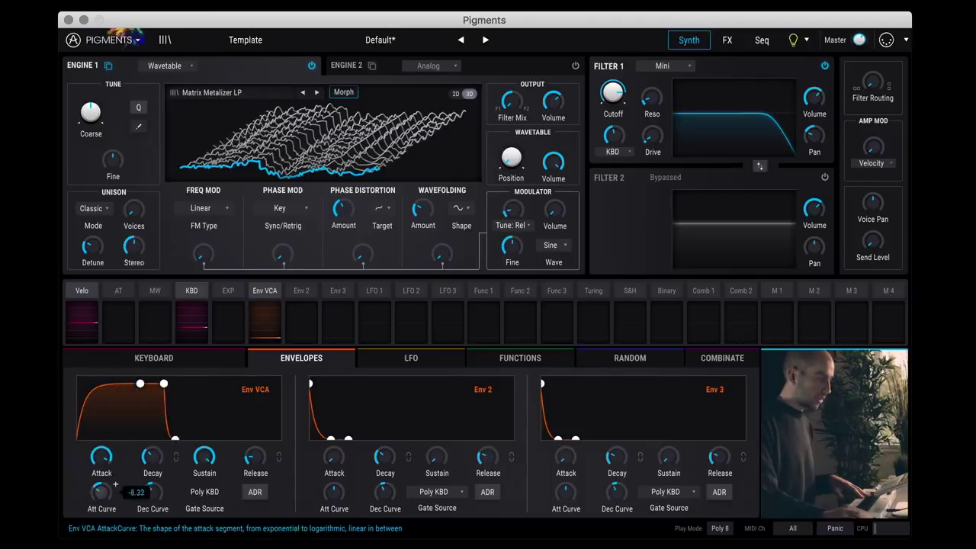
# - Morph LFO 1's waveform from sine towards square and back down, with its symmetry adjusted
pyautogui.click(425, 364)
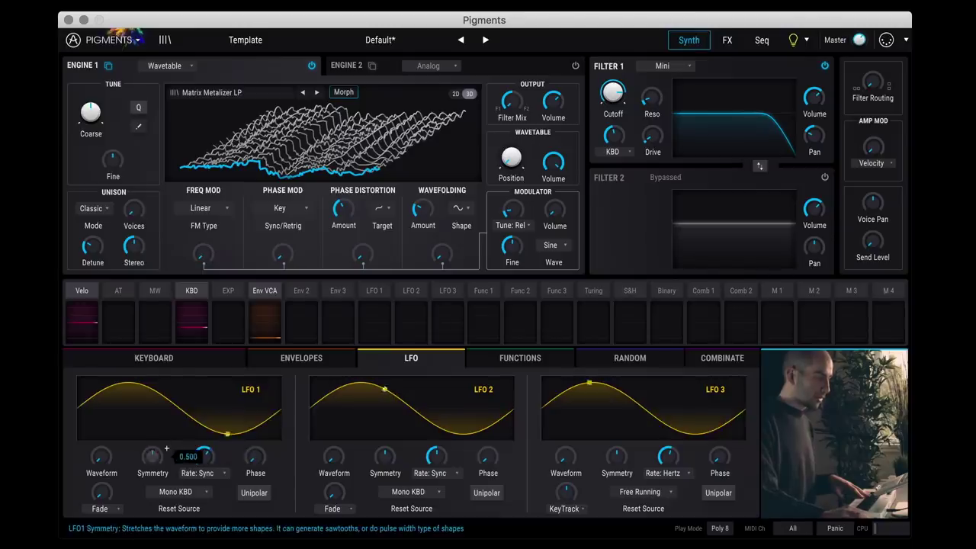
pyautogui.moveTo(100, 457); pyautogui.dragTo(115, 450)
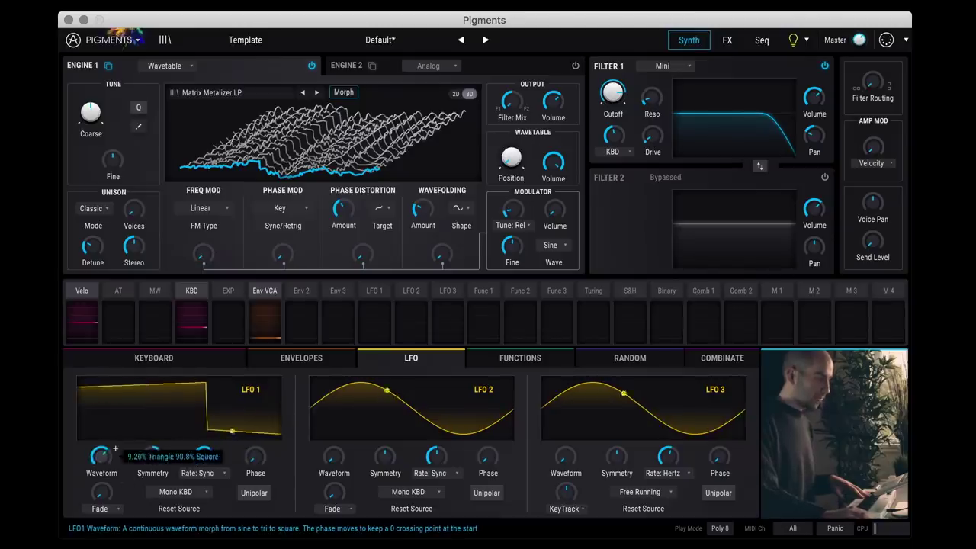
pyautogui.moveTo(102, 457); pyautogui.dragTo(101, 486)
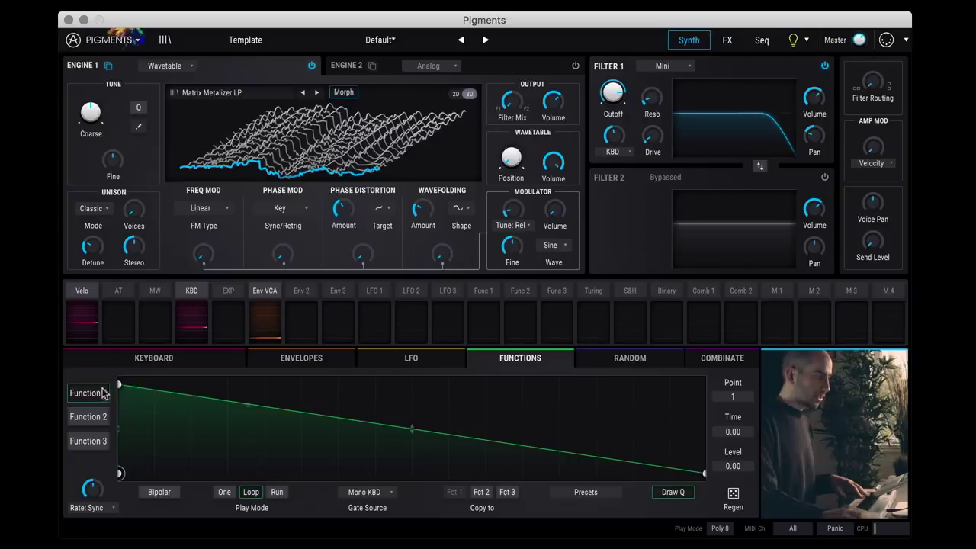
# - Draw a three-peak shape in Function 1, with the first peak at about time 0.154 and level 0.821, and curve its first three segments
pyautogui.moveTo(120, 385); pyautogui.dragTo(210, 400)
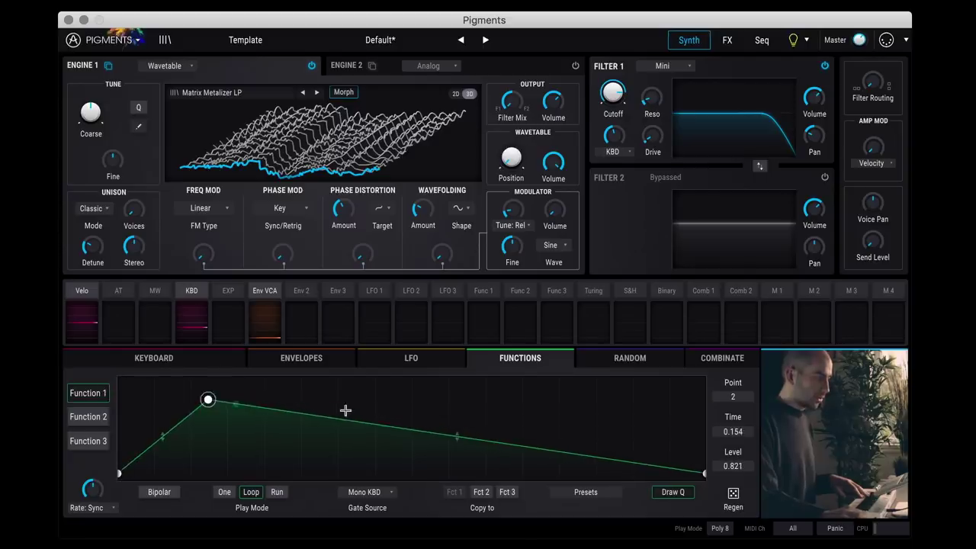
pyautogui.moveTo(334, 421); pyautogui.dragTo(277, 457)
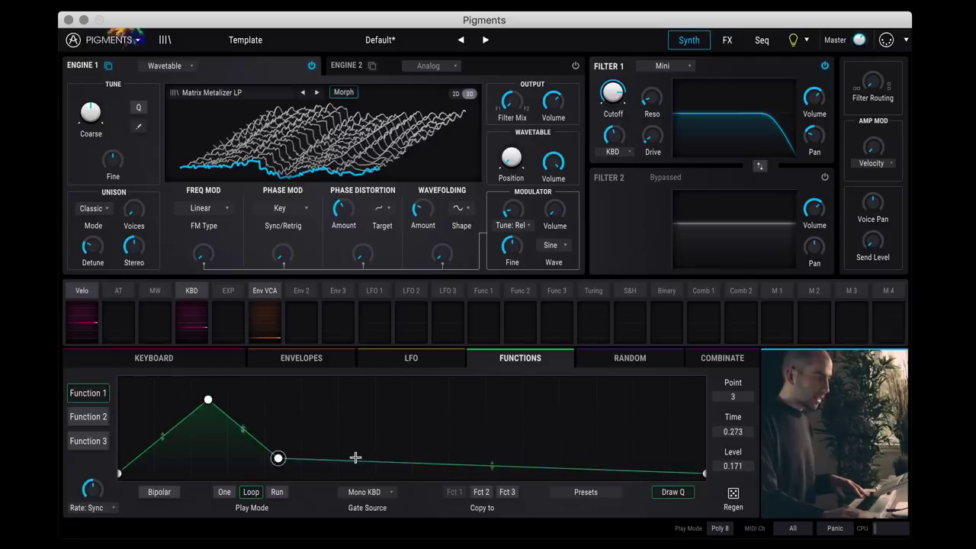
pyautogui.moveTo(355, 459); pyautogui.dragTo(375, 411)
pyautogui.moveTo(455, 424); pyautogui.dragTo(443, 463)
pyautogui.moveTo(568, 468); pyautogui.dragTo(568, 401)
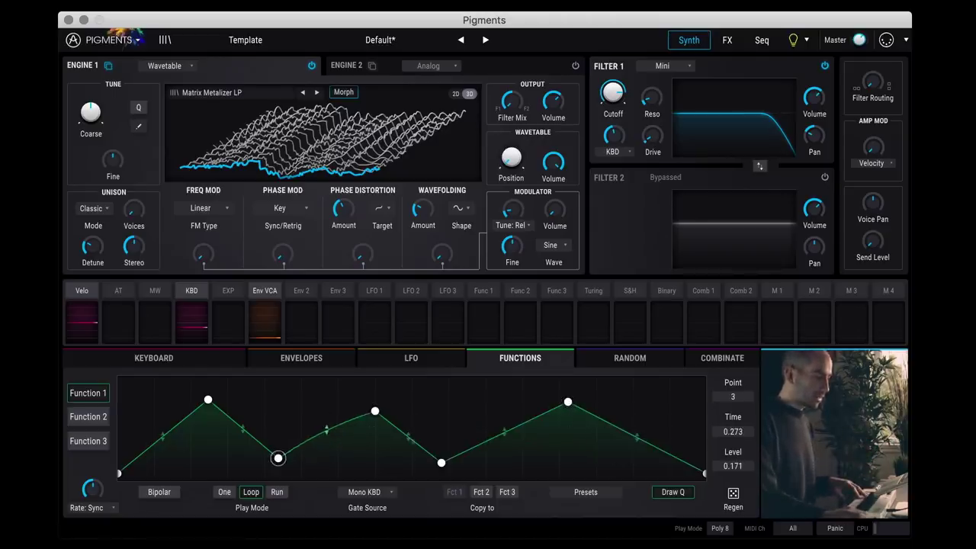
pyautogui.moveTo(243, 429); pyautogui.dragTo(243, 442)
pyautogui.moveTo(162, 437); pyautogui.dragTo(163, 415)
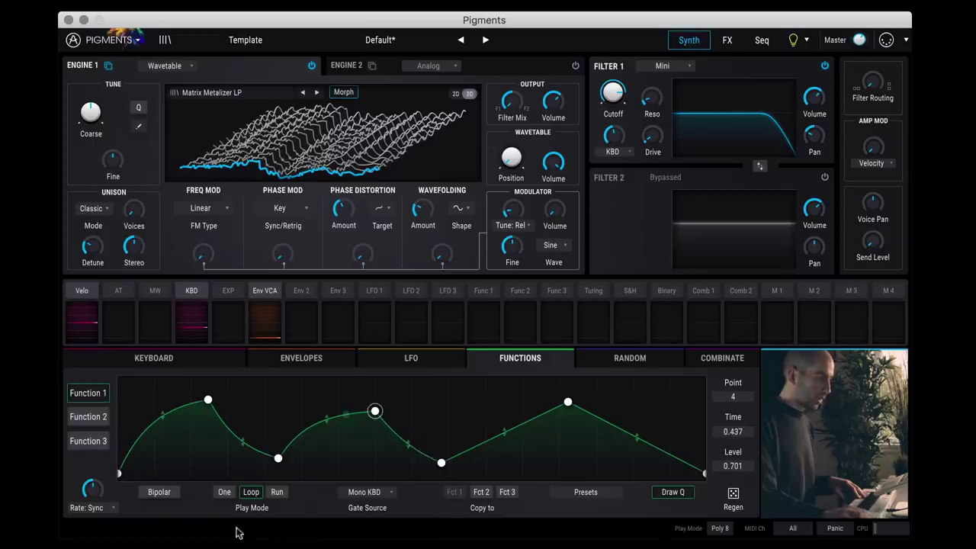
# - Try Function 1's One, Loop and Run play modes, return it to Loop, and view Function 3
pyautogui.click(226, 493)
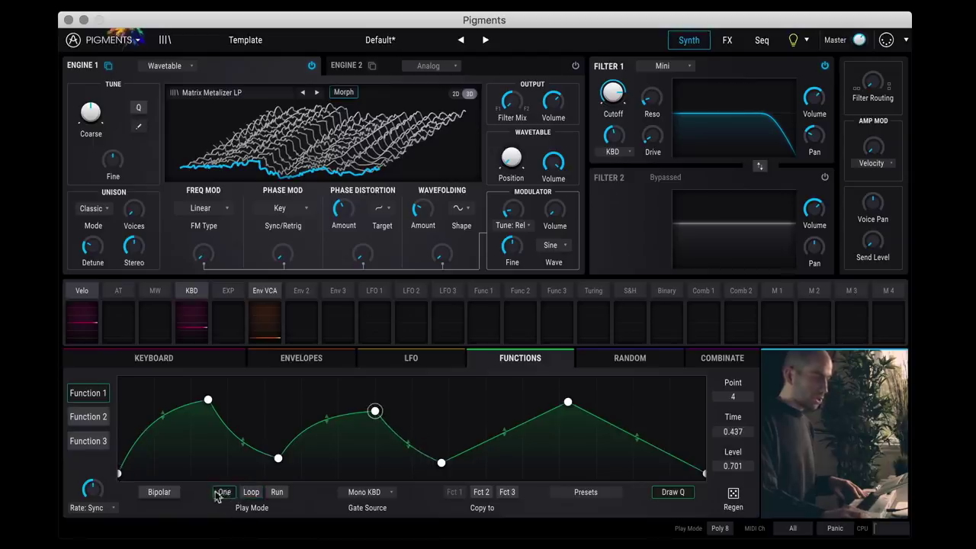
pyautogui.click(252, 494)
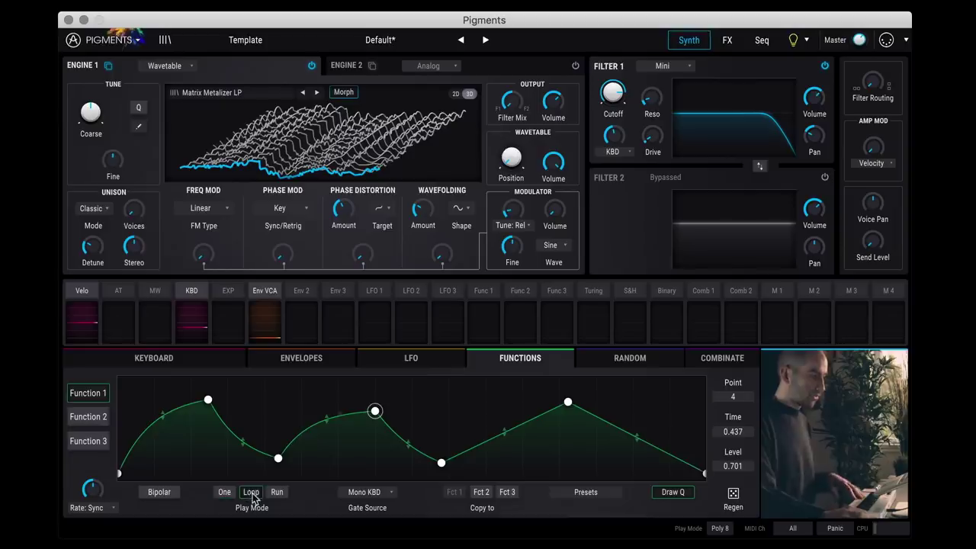
pyautogui.click(276, 493)
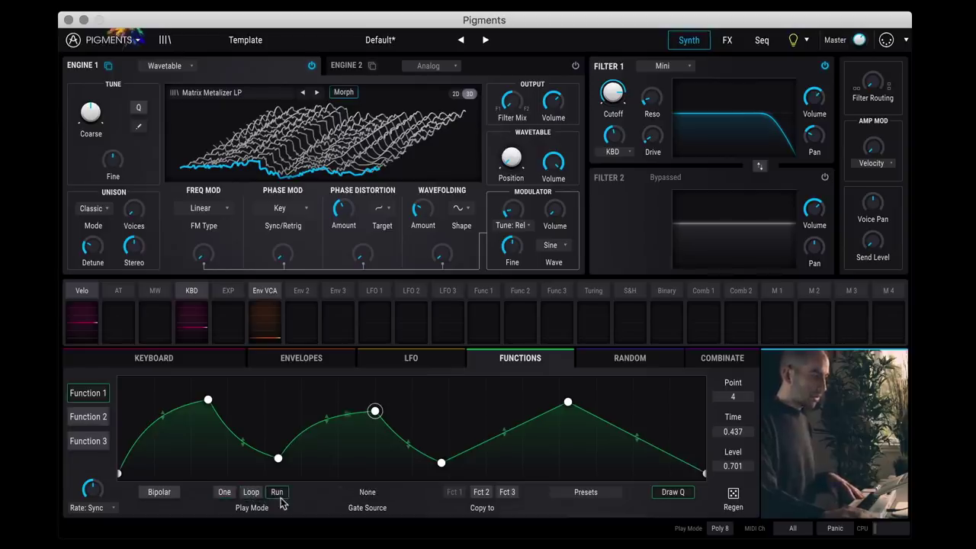
pyautogui.click(251, 492)
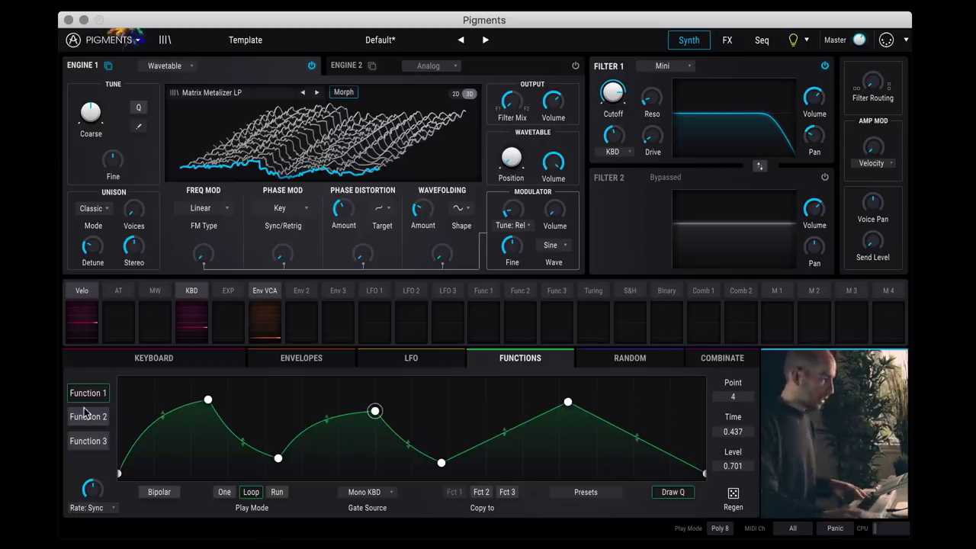
pyautogui.click(88, 440)
# - View the random modulators and the source, mod and type options of Combinate 1 without changing them
pyautogui.click(630, 358)
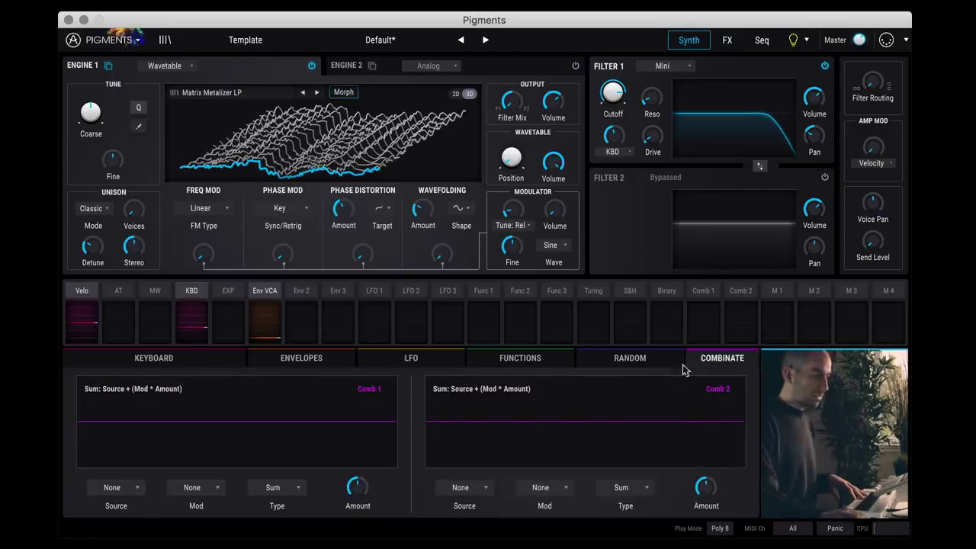
pyautogui.click(122, 487)
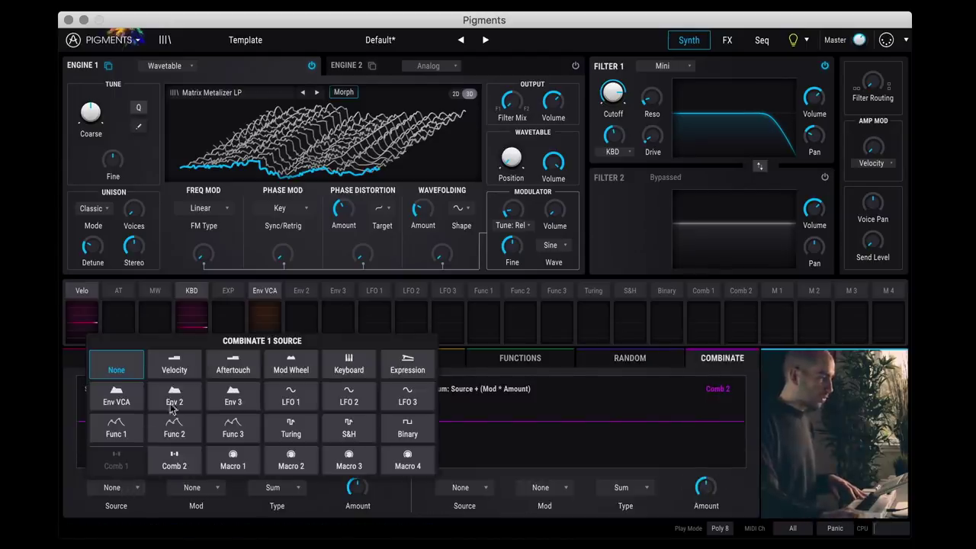
pyautogui.click(175, 512)
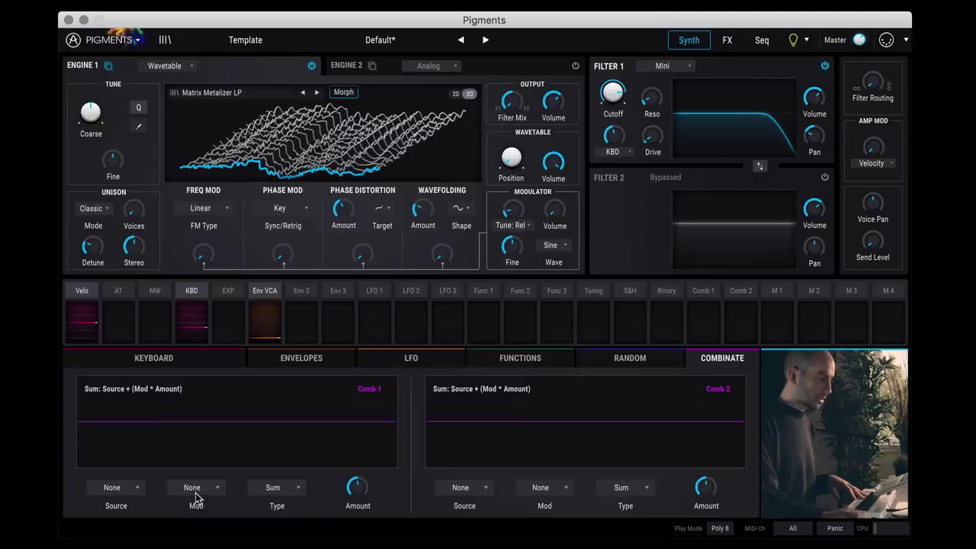
pyautogui.click(196, 492)
pyautogui.click(198, 493)
pyautogui.click(283, 492)
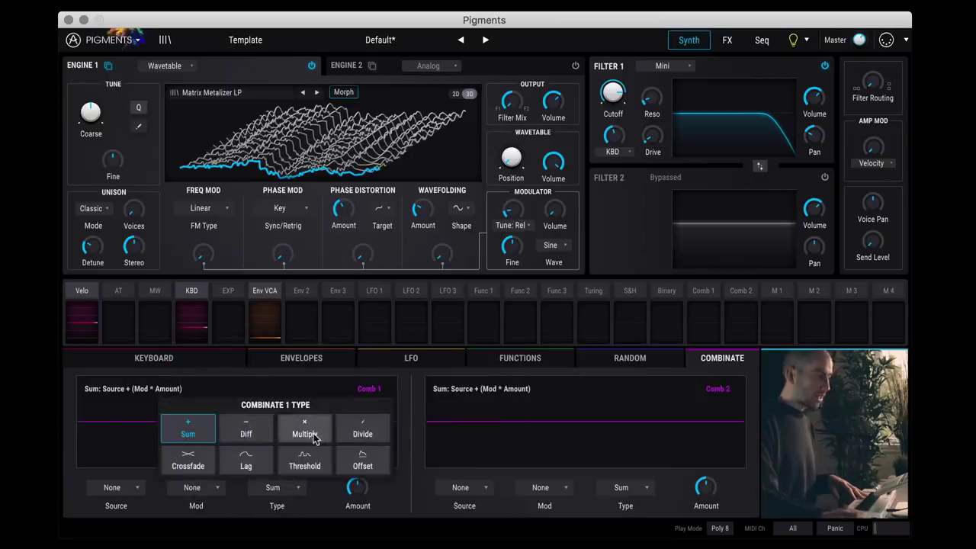
pyautogui.click(330, 509)
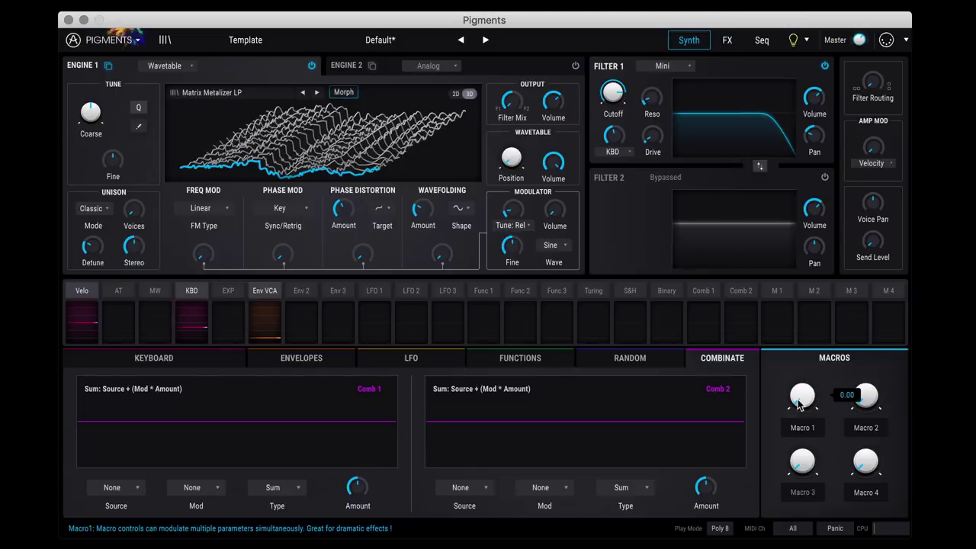
# - Route LFO 1 to Engine 1's wavetable position with a modulation amount of 0.36
pyautogui.click(300, 365)
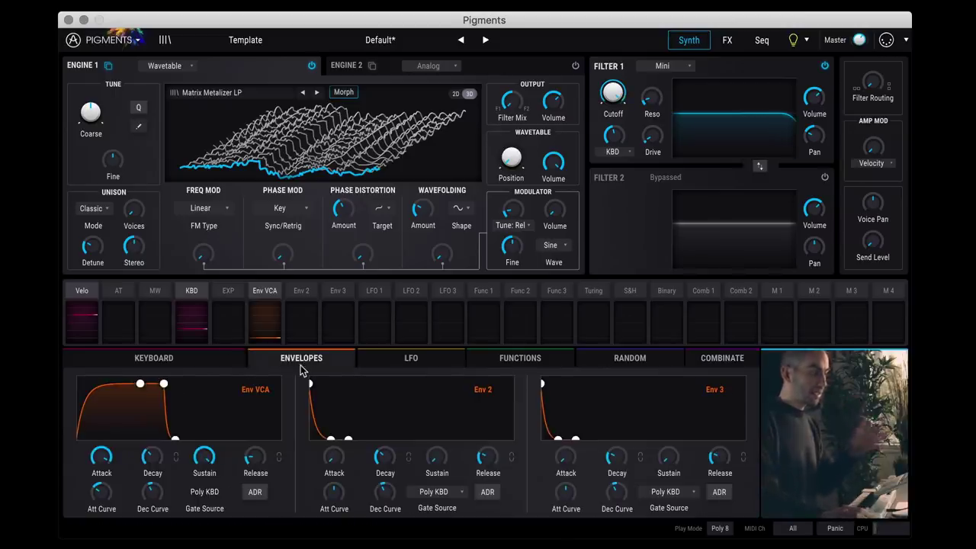
pyautogui.moveTo(519, 163)
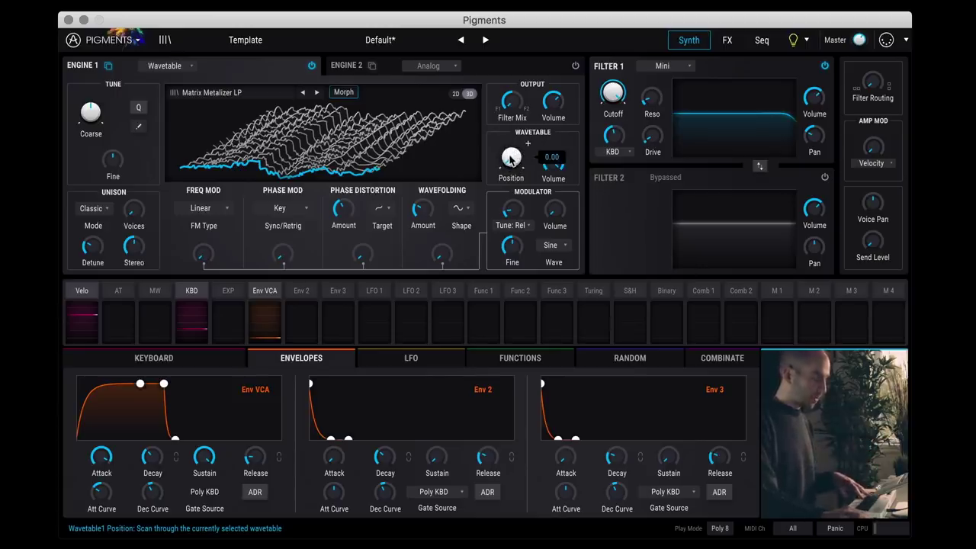
pyautogui.moveTo(512, 158)
pyautogui.mouseDown()
pyautogui.moveTo(512, 65)
pyautogui.moveTo(511, 161)
pyautogui.mouseUp()
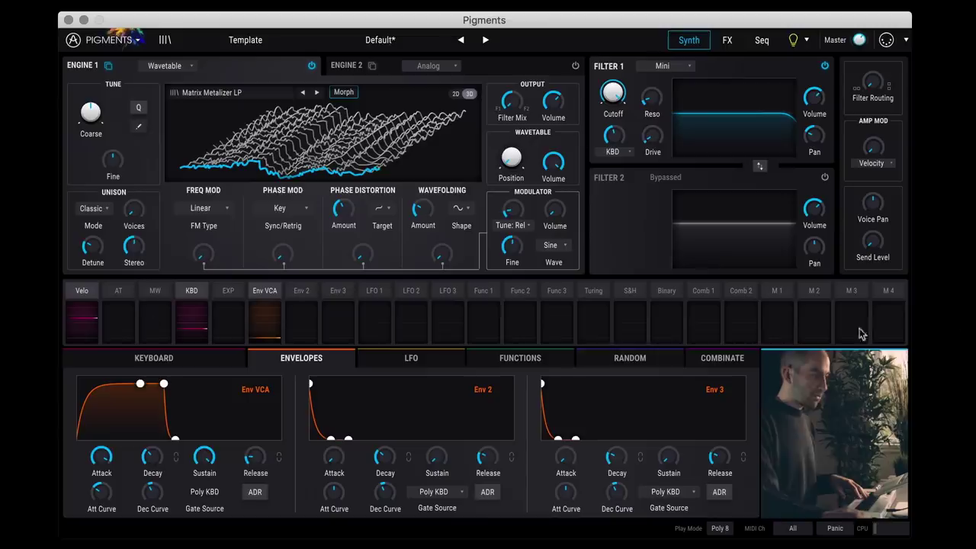
pyautogui.click(373, 292)
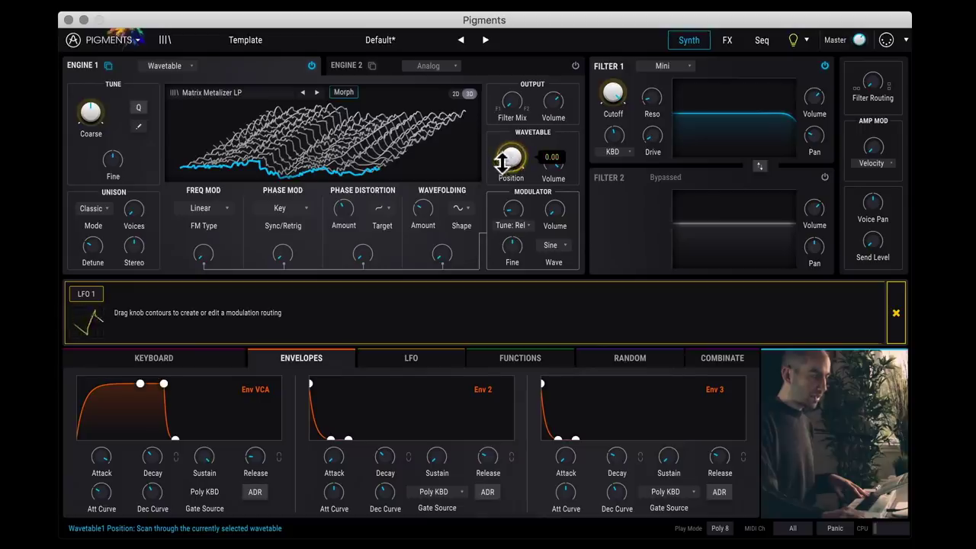
pyautogui.moveTo(501, 164); pyautogui.dragTo(502, 160)
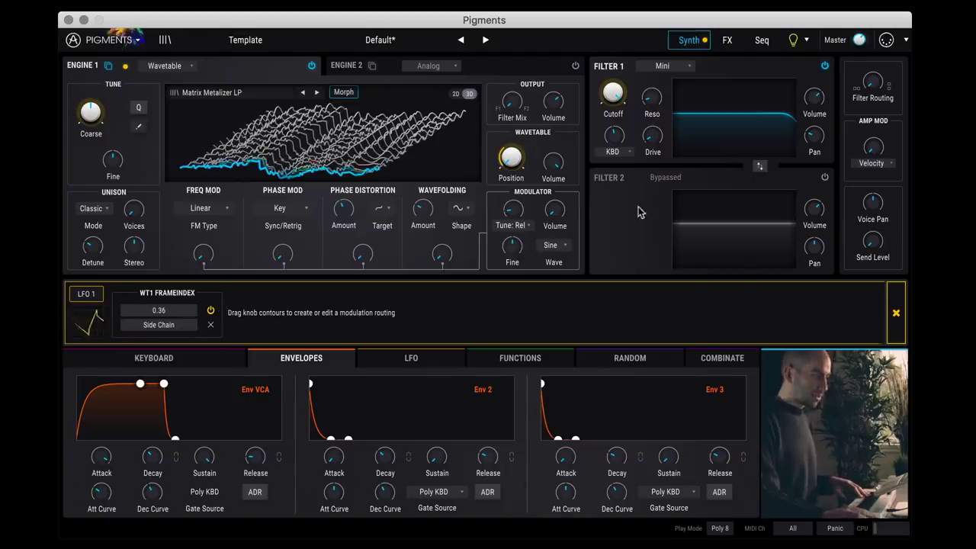
# - Try routing LFO 1 to Filter 1's cutoff at 0.74 and phase distortion at 0.38, and remove both routings
pyautogui.moveTo(605, 104); pyautogui.dragTo(606, 78)
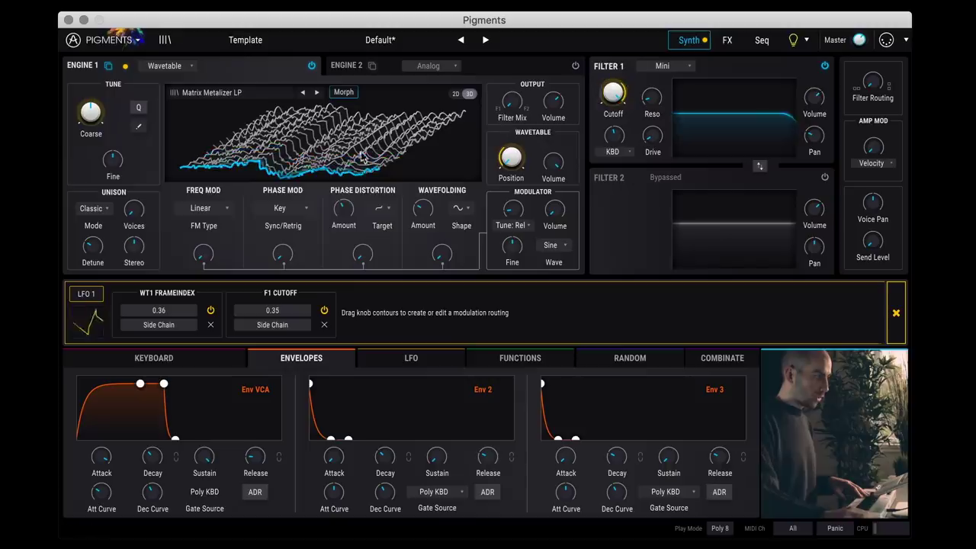
pyautogui.moveTo(342, 220); pyautogui.dragTo(342, 214)
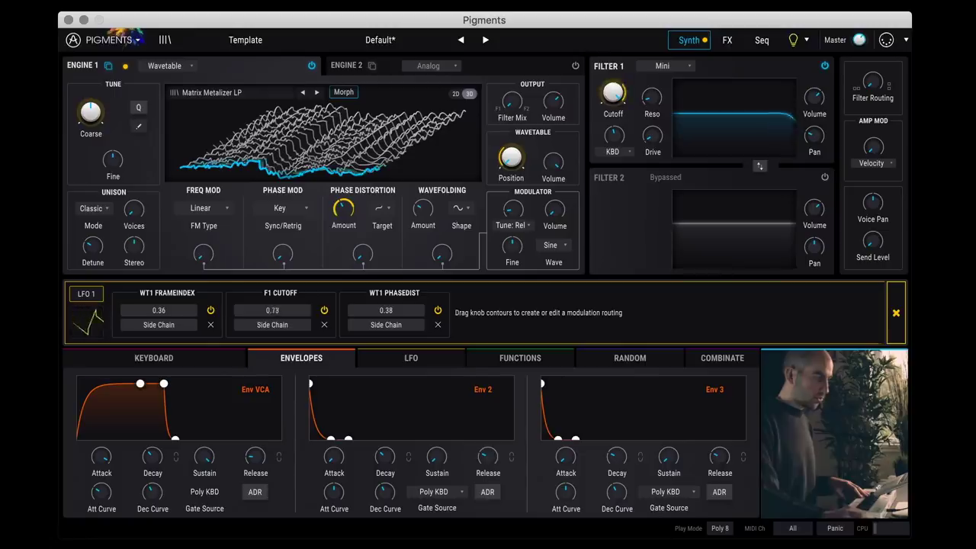
pyautogui.click(324, 325)
pyautogui.click(324, 326)
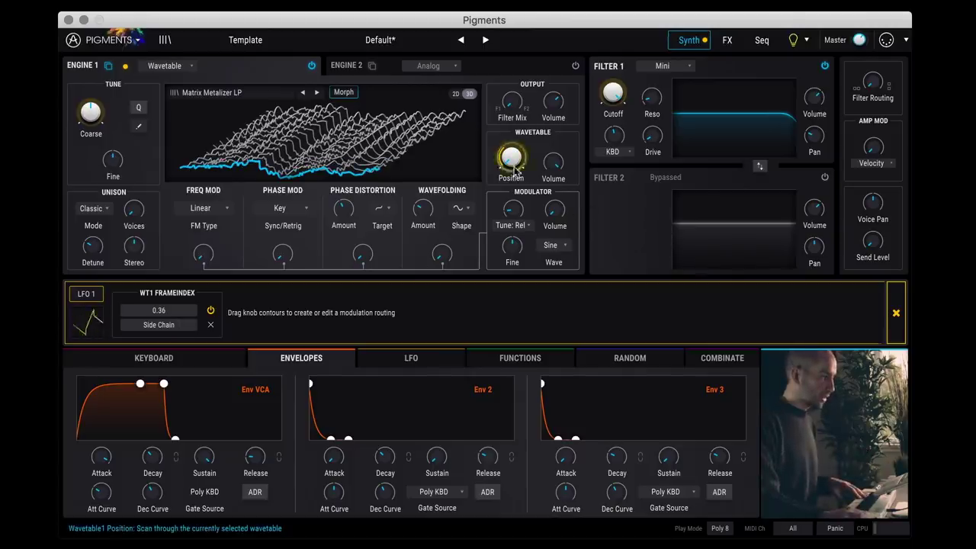
# - Raise the base wavetable position of Engine 1 while LFO 1 modulates it
pyautogui.moveTo(506, 157)
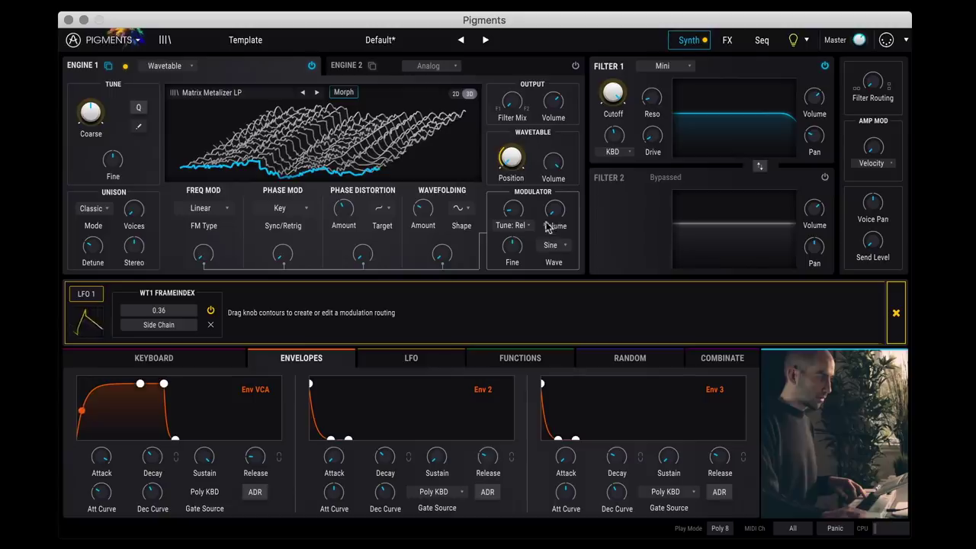
pyautogui.moveTo(513, 160); pyautogui.dragTo(513, 205)
pyautogui.moveTo(511, 156); pyautogui.dragTo(516, 162)
# - Slow LFO 1's synced rate and morph its waveform further towards square
pyautogui.click(418, 358)
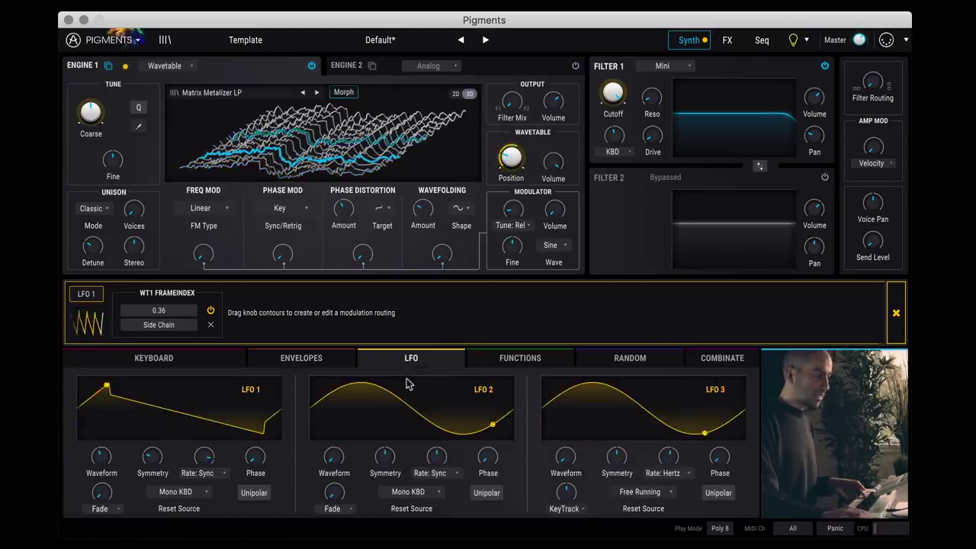
pyautogui.click(414, 361)
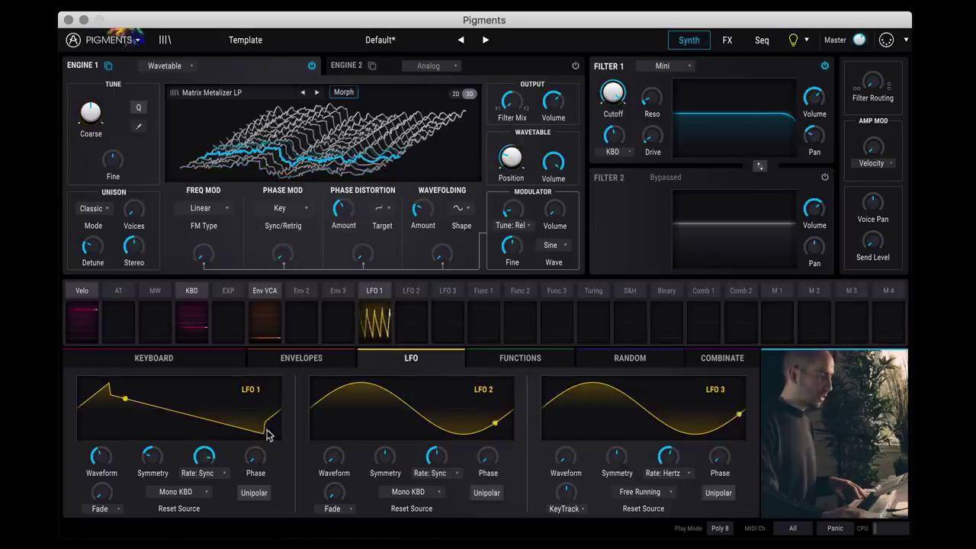
pyautogui.moveTo(204, 456); pyautogui.dragTo(205, 465)
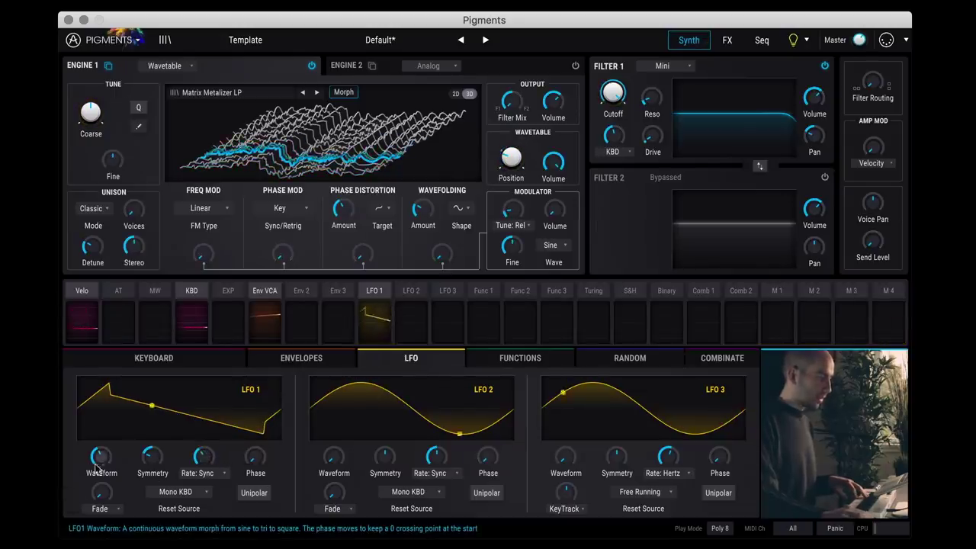
pyautogui.moveTo(100, 459); pyautogui.dragTo(101, 436)
pyautogui.scroll(-3, 101, 462)
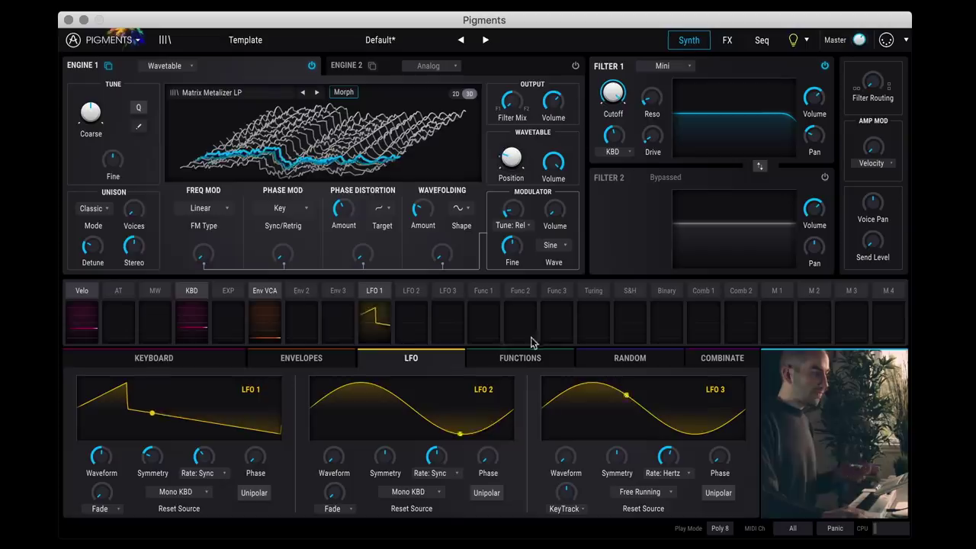
# - Route Function 1 to Filter 1's cutoff with a modulation amount of -0.52
pyautogui.click(484, 294)
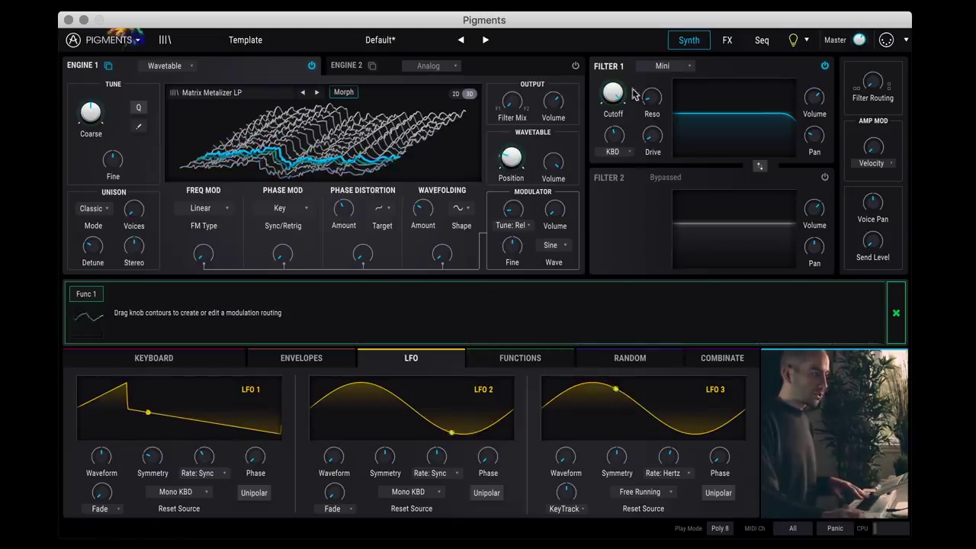
pyautogui.moveTo(630, 93); pyautogui.dragTo(630, 122)
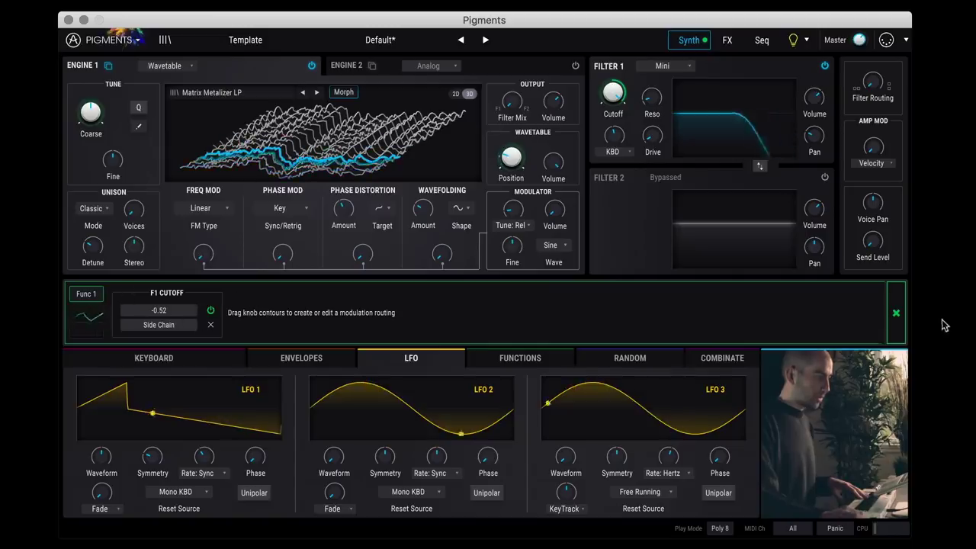
pyautogui.click(897, 313)
# - Reshape Function 1, moving point 2 to about time 0.106, level 0.897, point 5 to about 0.592, 0.256, and adjusting points 3 and 4
pyautogui.click(513, 359)
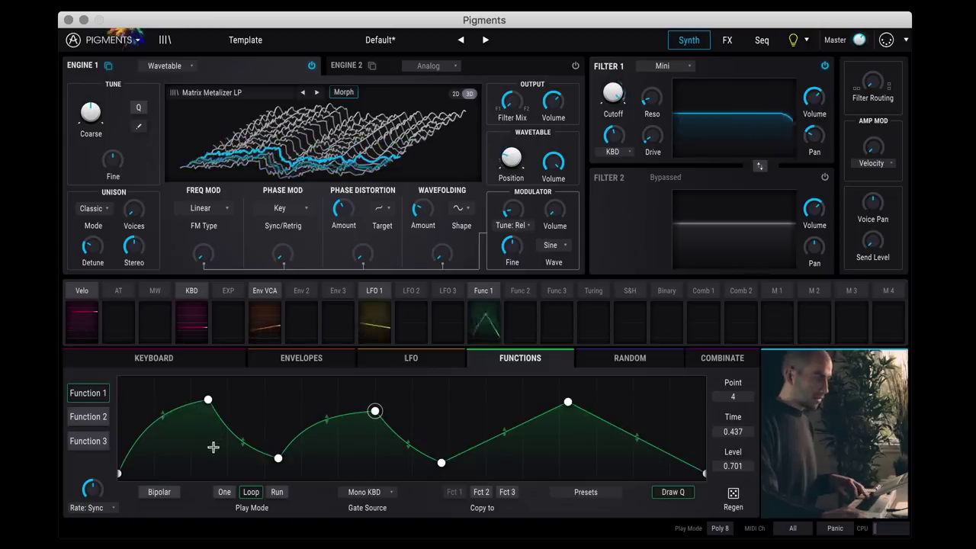
pyautogui.moveTo(213, 404); pyautogui.dragTo(183, 398)
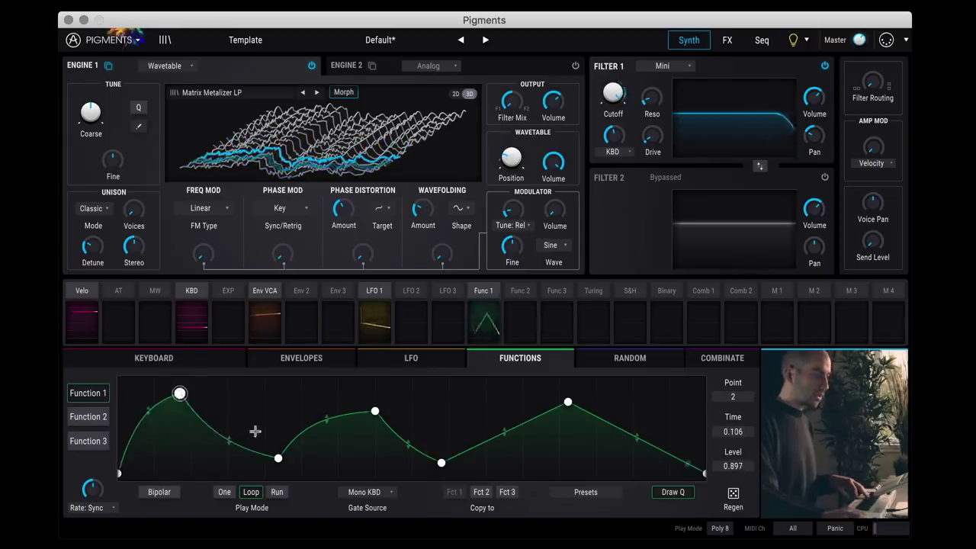
pyautogui.moveTo(281, 461); pyautogui.dragTo(278, 470)
pyautogui.moveTo(380, 412); pyautogui.dragTo(341, 396)
pyautogui.moveTo(442, 463); pyautogui.dragTo(475, 450)
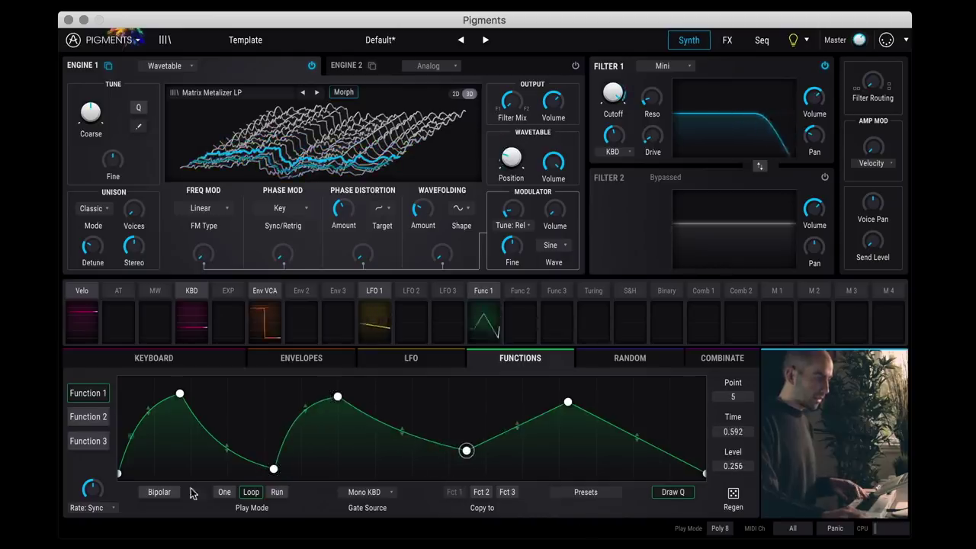
# - Switch Function 1's play mode to One and raise its modulation amount on Filter 1's cutoff
pyautogui.click(224, 492)
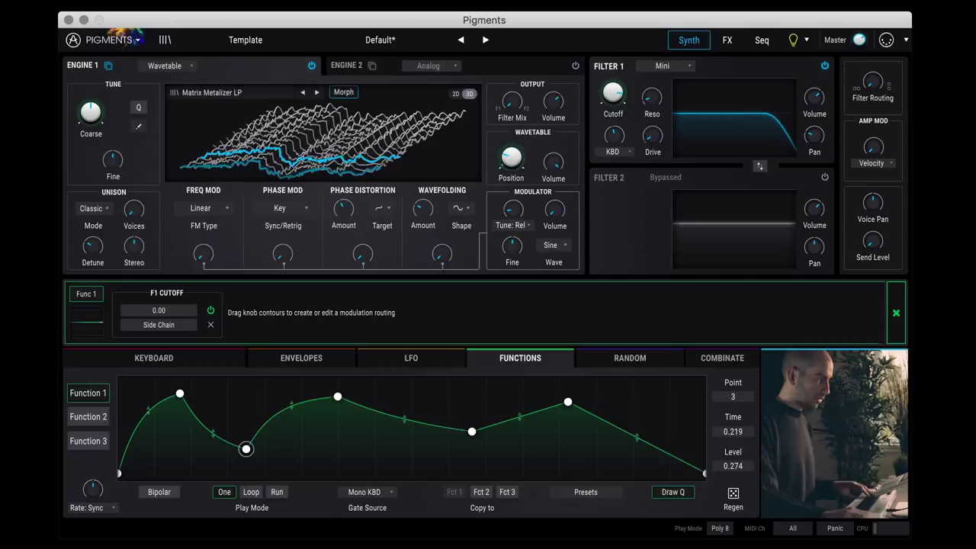
pyautogui.moveTo(170, 312); pyautogui.dragTo(176, 305)
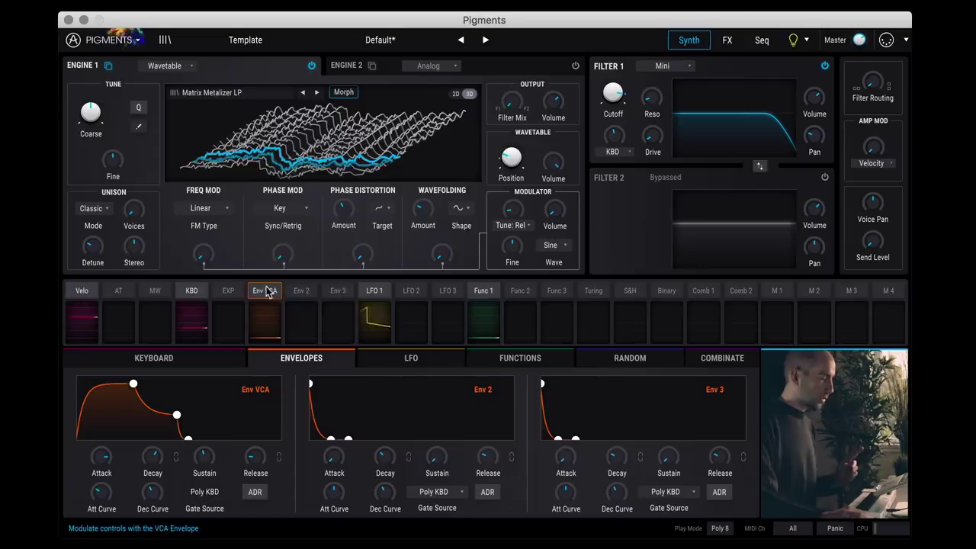
# - Route Env 3 to LFO 1's rate with a modulation amount of 0.38
pyautogui.click(333, 293)
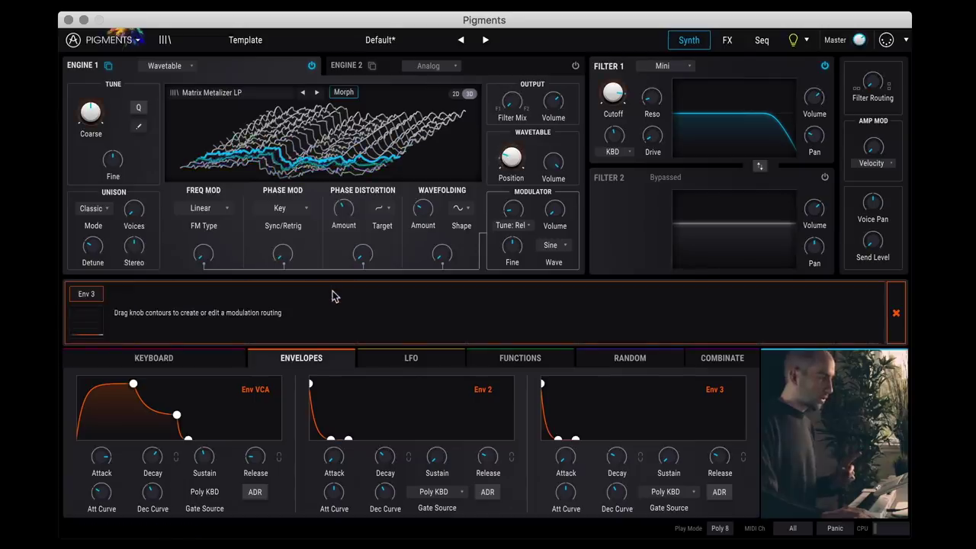
pyautogui.click(413, 358)
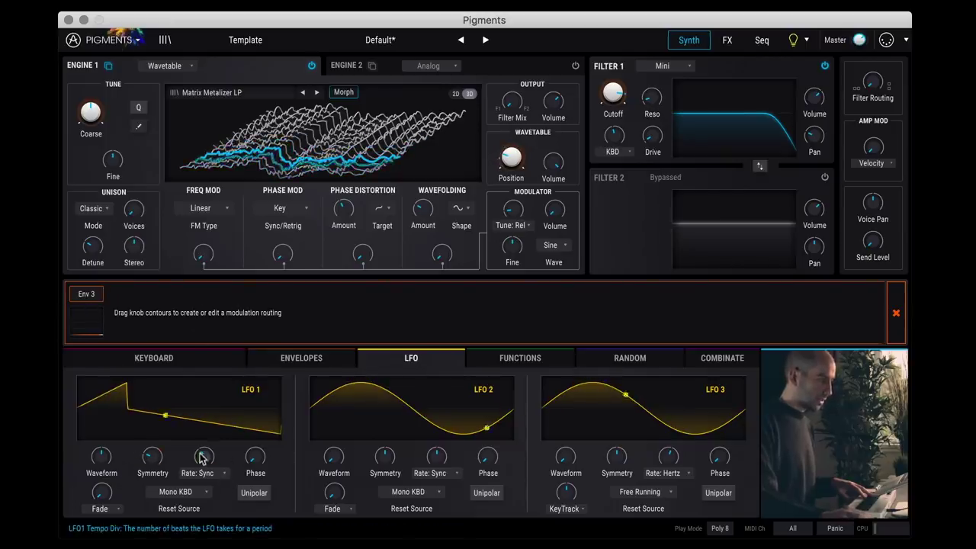
pyautogui.moveTo(202, 456); pyautogui.dragTo(200, 460)
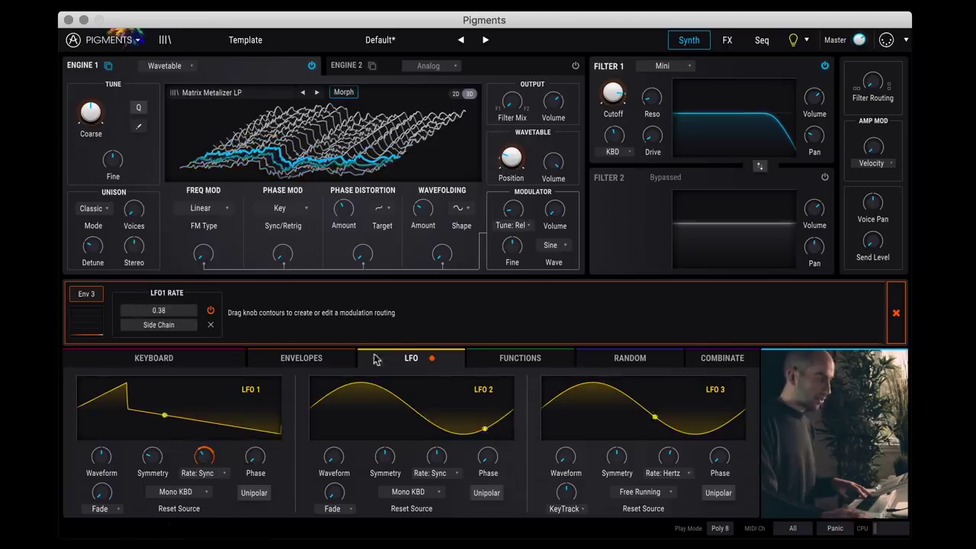
# - Lengthen Env 3's attack and decay and raise its sustain level
pyautogui.click(305, 358)
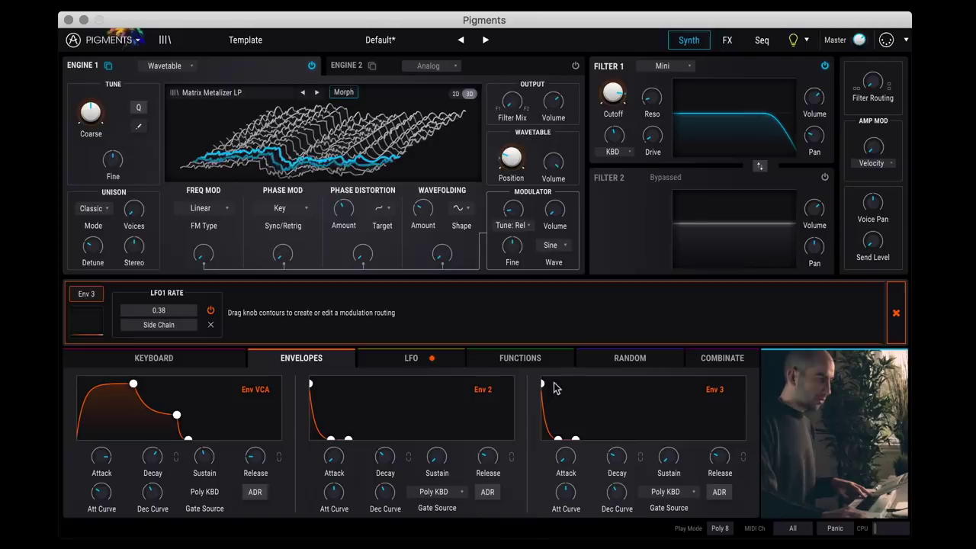
pyautogui.moveTo(542, 384); pyautogui.dragTo(566, 383)
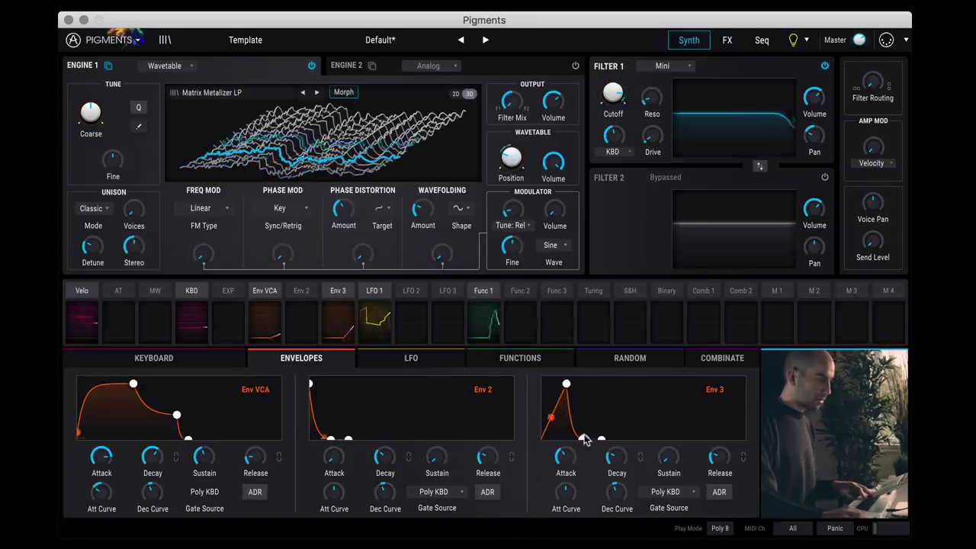
pyautogui.moveTo(585, 439); pyautogui.dragTo(619, 426)
pyautogui.moveTo(566, 384); pyautogui.dragTo(594, 384)
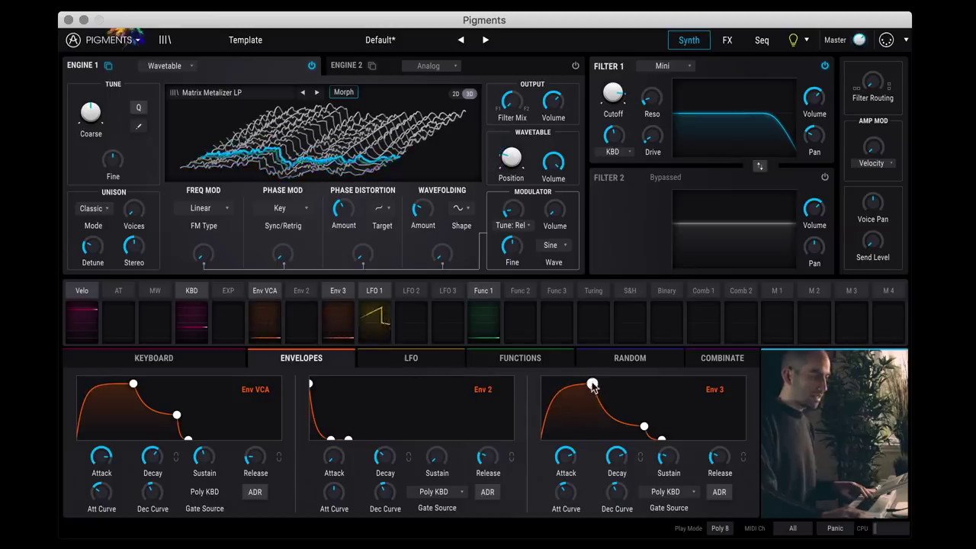
# - Fine-tune Env 3's attack peak and view the available voice play modes, keeping Poly 8
pyautogui.moveTo(592, 384); pyautogui.dragTo(579, 385)
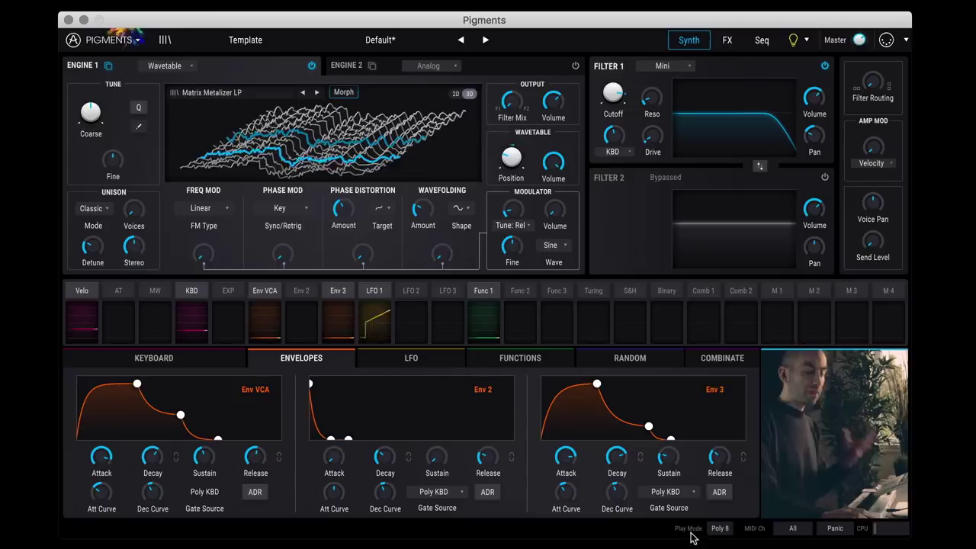
pyautogui.click(720, 528)
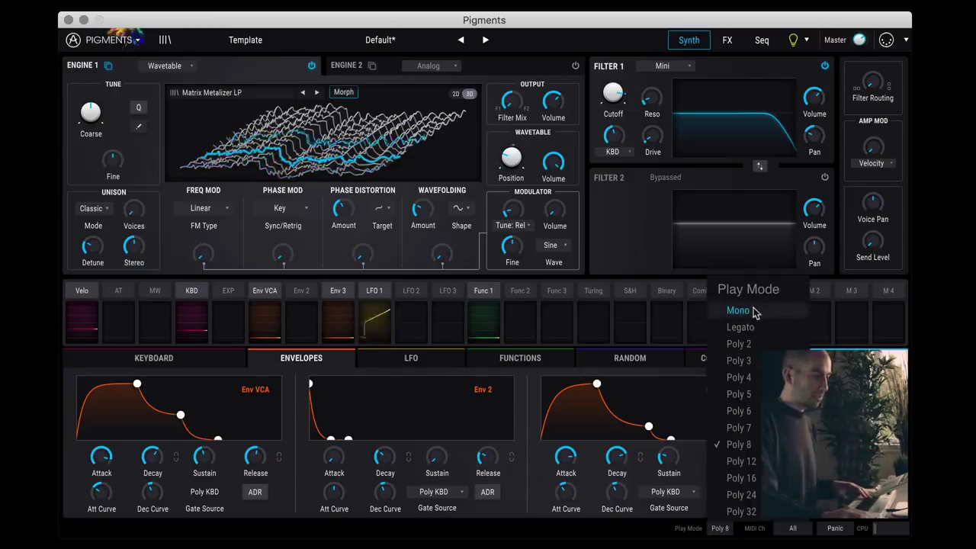
pyautogui.click(669, 529)
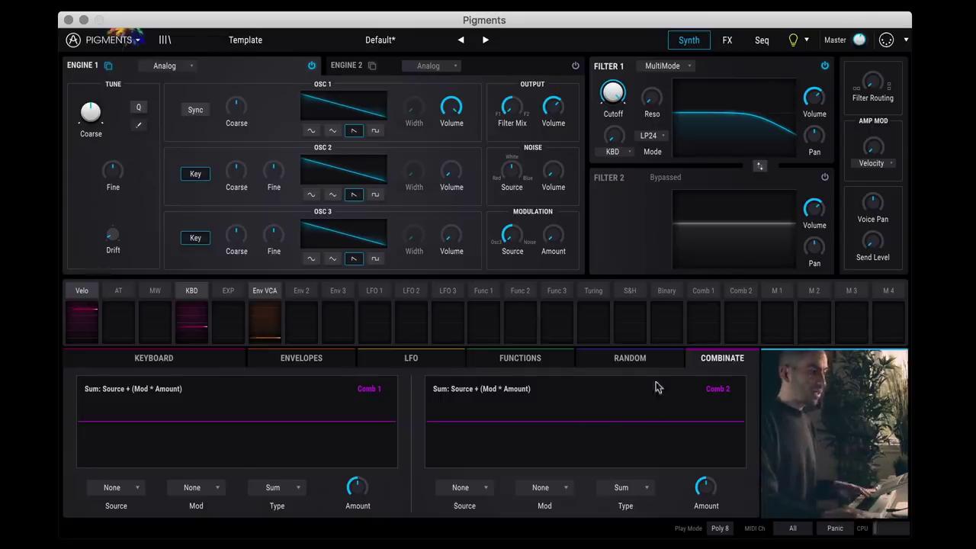
# - Set Combinate 1's source to LFO 1 and route Comb 1 to Osc 1's coarse tuning with an amount of 0.27
pyautogui.click(116, 488)
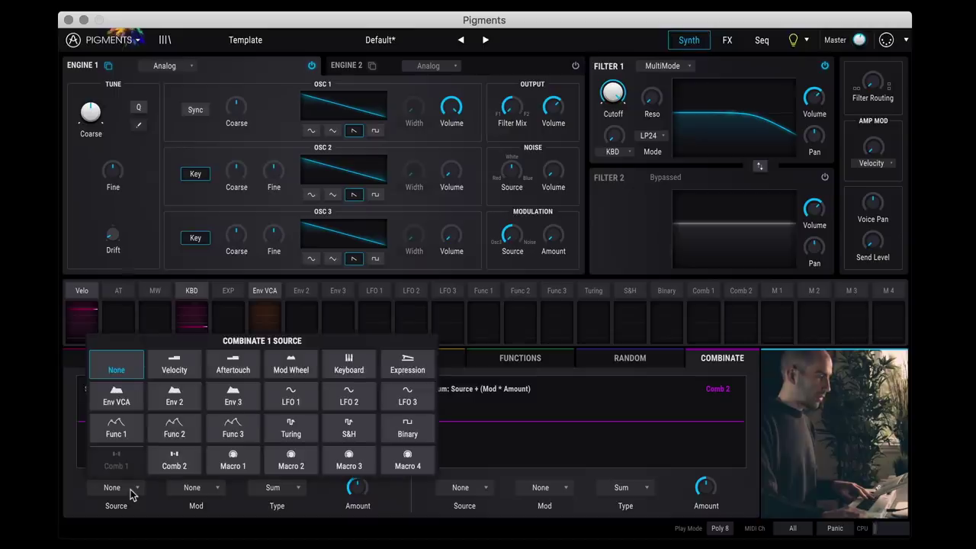
pyautogui.click(286, 399)
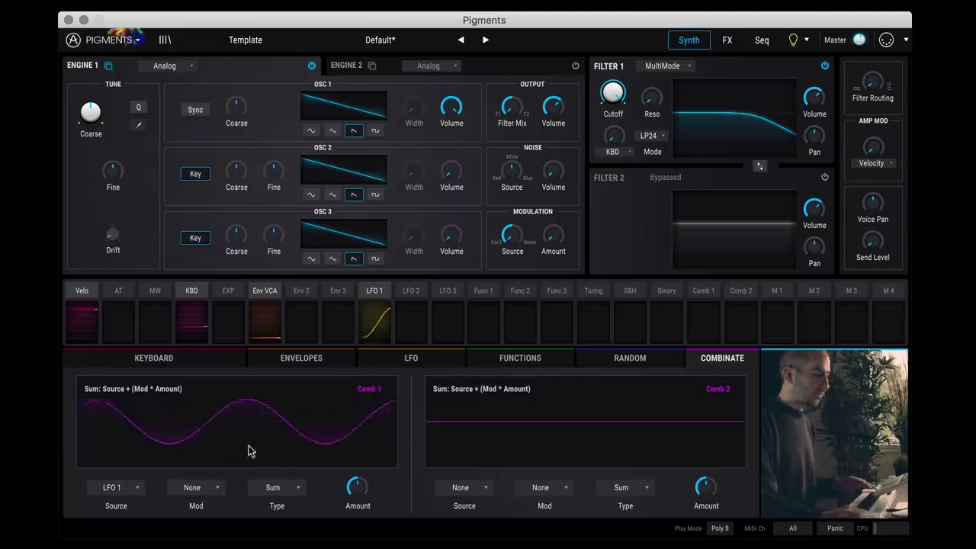
pyautogui.click(713, 287)
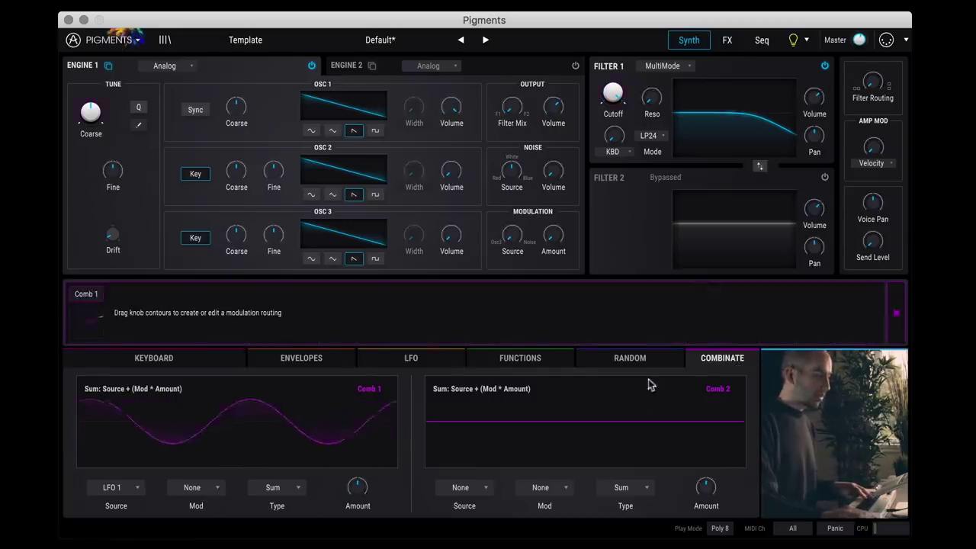
pyautogui.moveTo(233, 115)
pyautogui.mouseDown()
pyautogui.moveTo(234, 107)
pyautogui.moveTo(236, 124)
pyautogui.mouseUp()
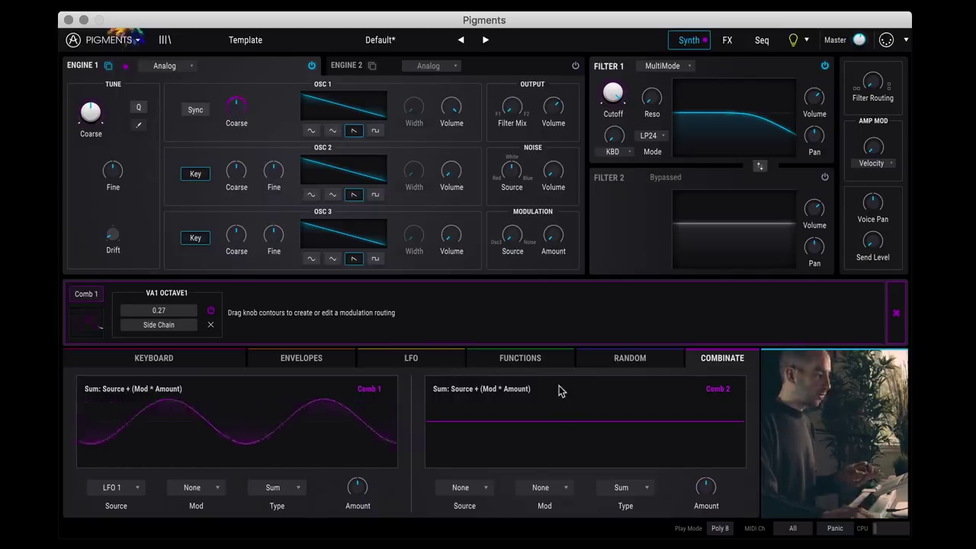
# - Set Combinate 1's mod to LFO 2, change LFO 2's waveform to a triangle and adjust its rate and symmetry
pyautogui.click(195, 489)
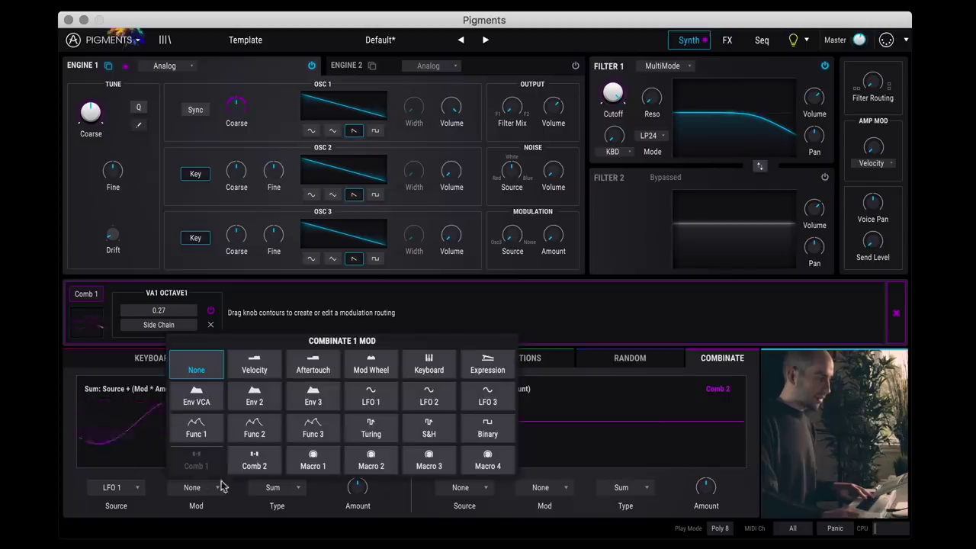
pyautogui.click(432, 400)
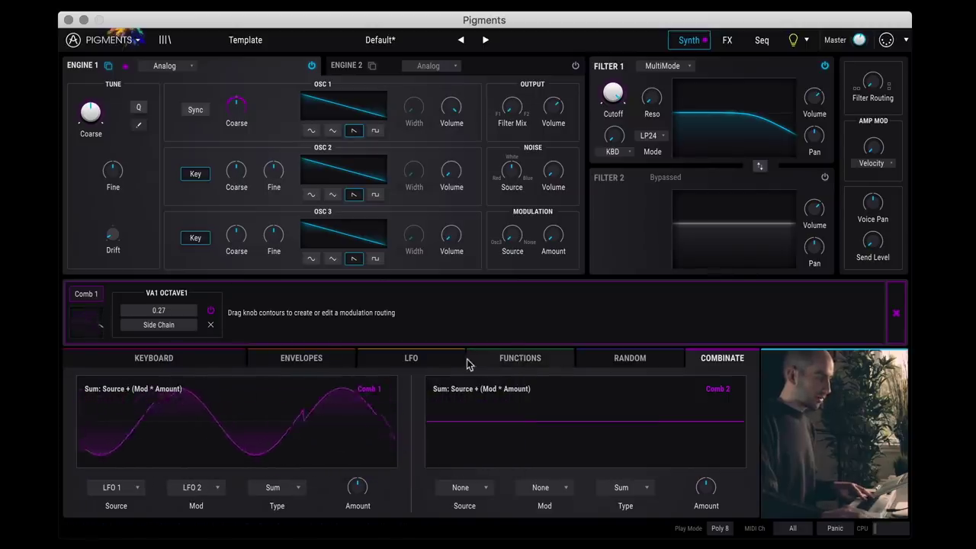
pyautogui.click(430, 362)
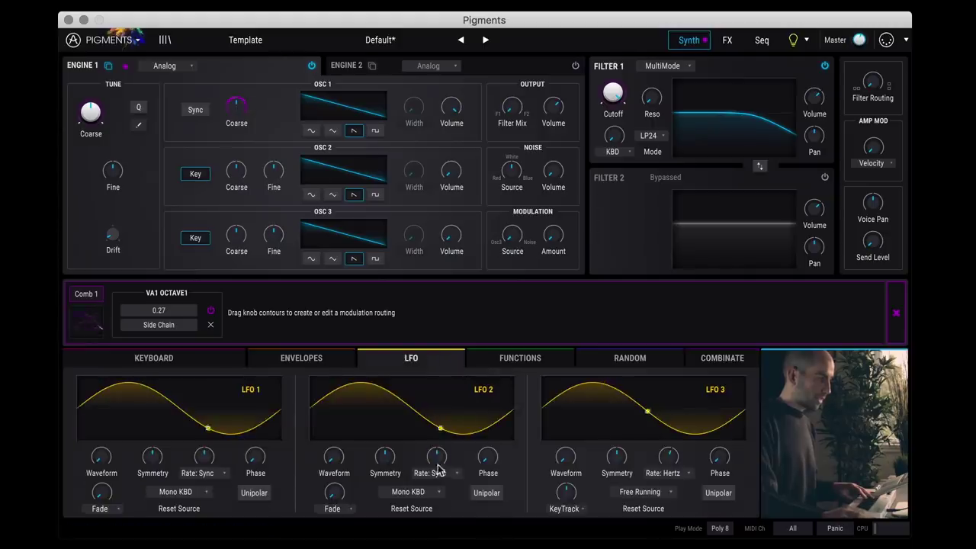
pyautogui.moveTo(334, 456); pyautogui.dragTo(334, 439)
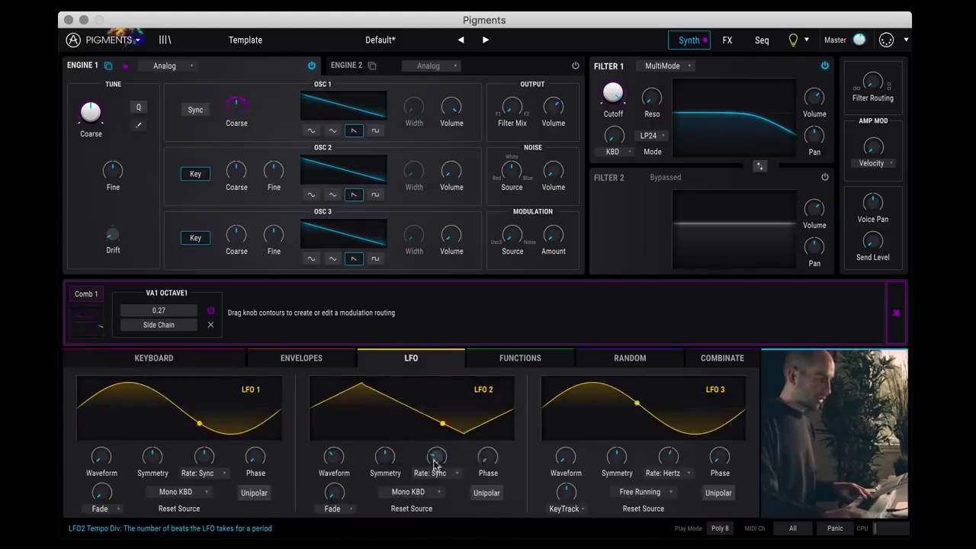
pyautogui.moveTo(385, 460); pyautogui.dragTo(385, 449)
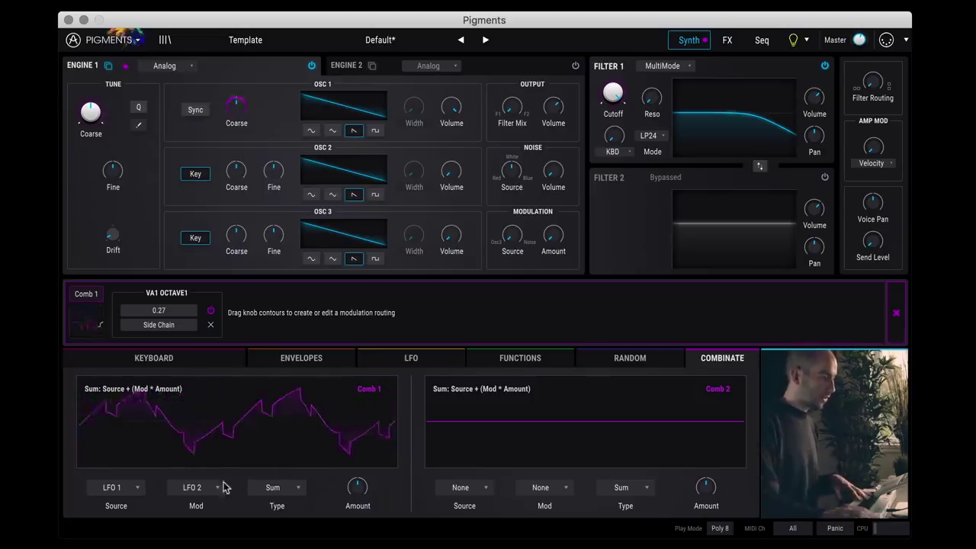
# - Change Combinate 1's mod to Turing and its combination type to Multiply
pyautogui.click(196, 488)
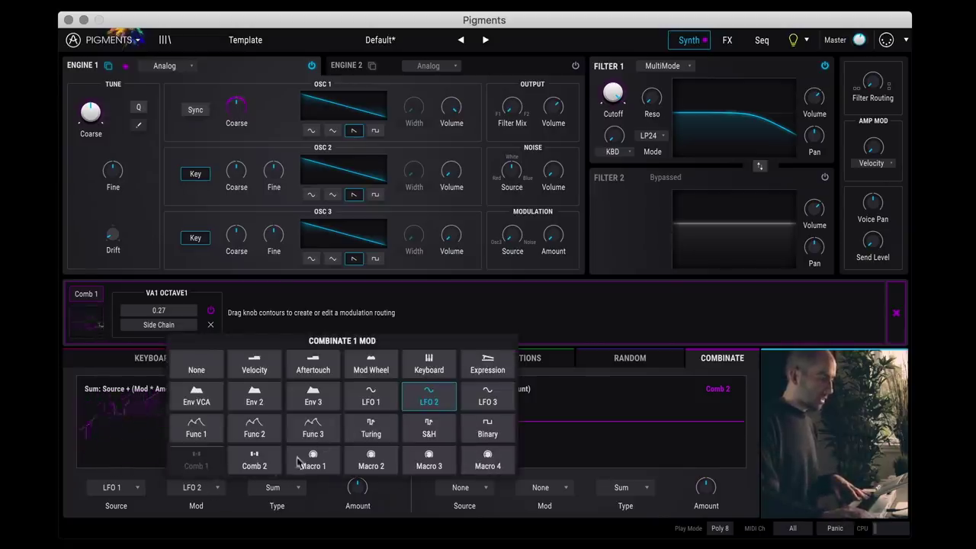
pyautogui.click(372, 433)
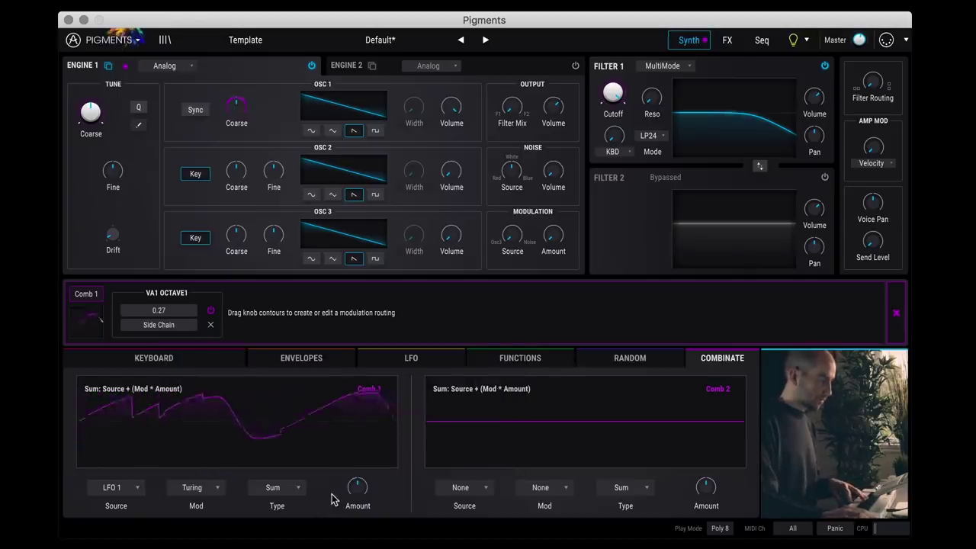
pyautogui.click(291, 488)
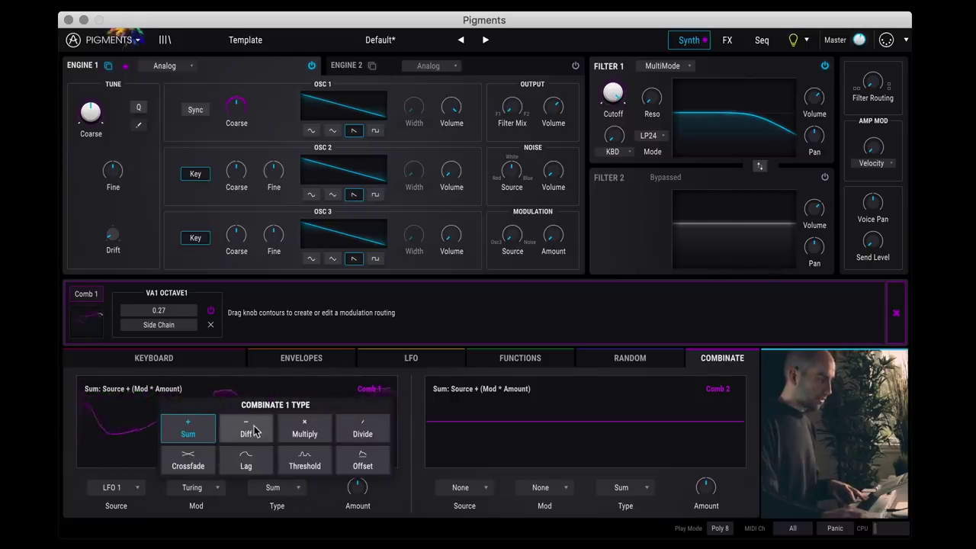
pyautogui.click(304, 430)
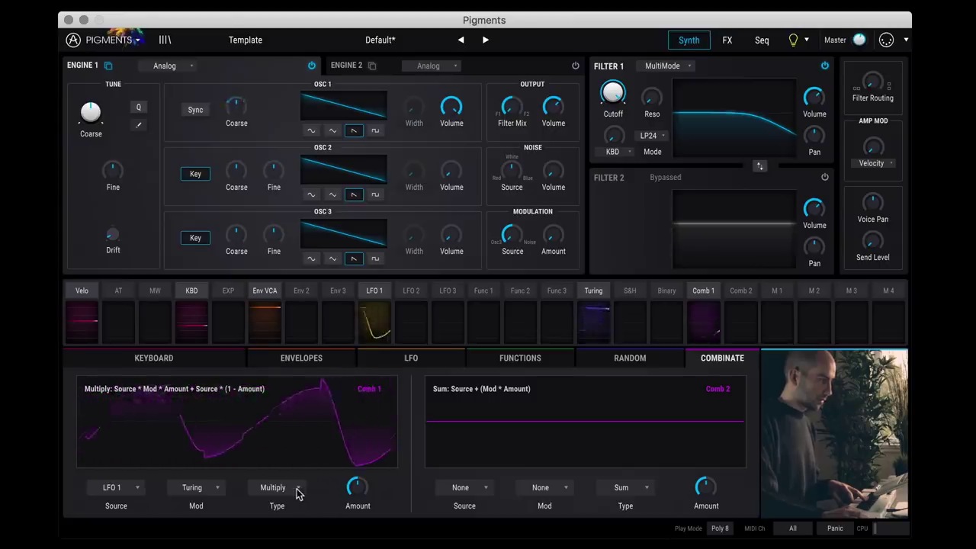
# - Display the Random modulators and look over the preset browser and the preset type list without loading a preset
pyautogui.click(654, 365)
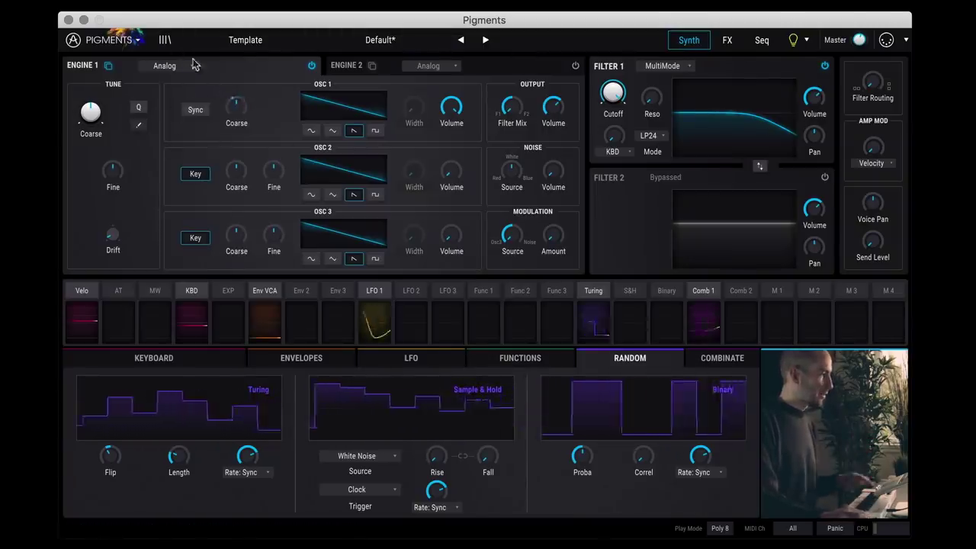
pyautogui.click(165, 40)
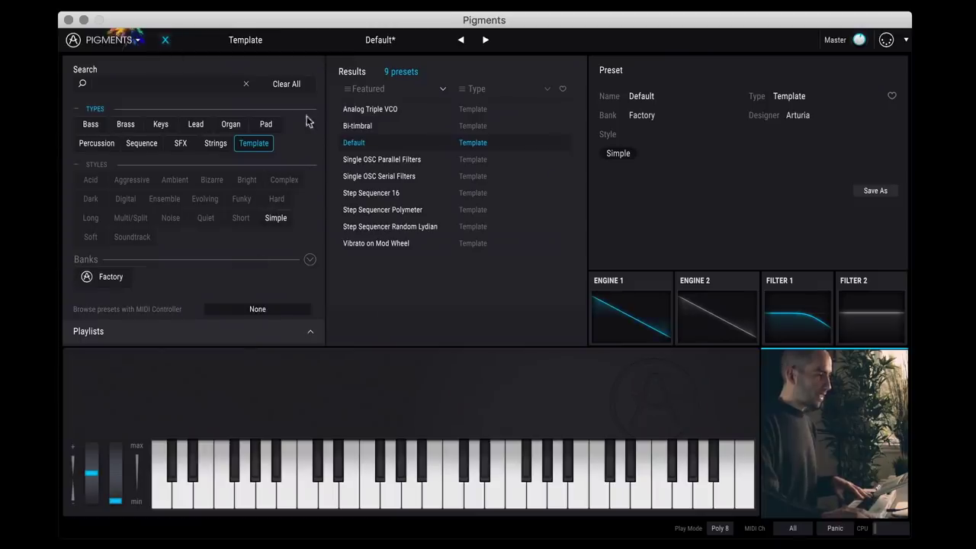
pyautogui.click(164, 40)
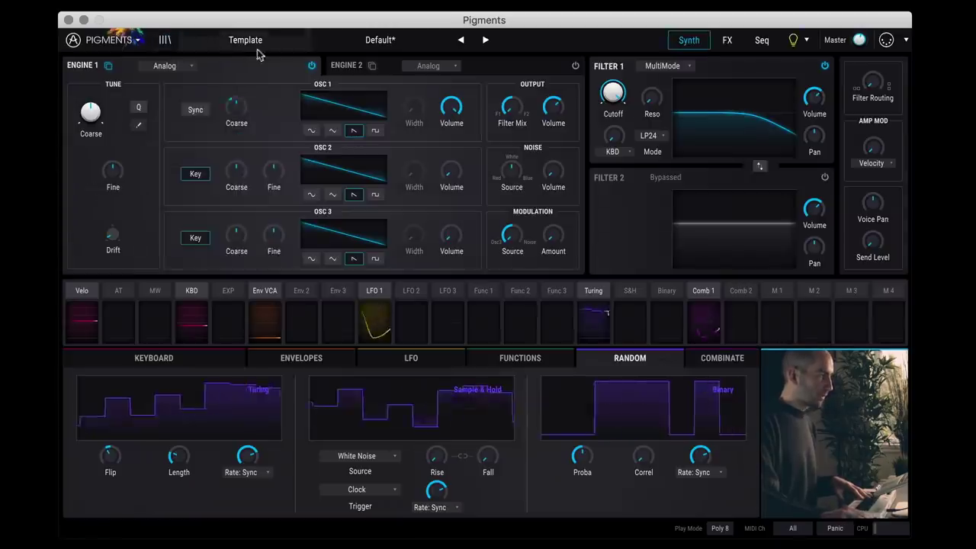
pyautogui.click(259, 45)
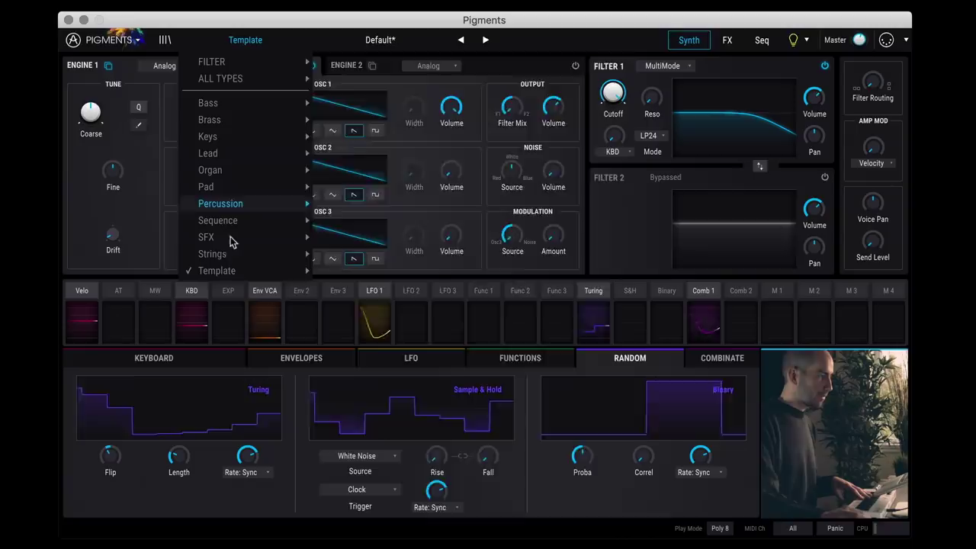
pyautogui.click(562, 23)
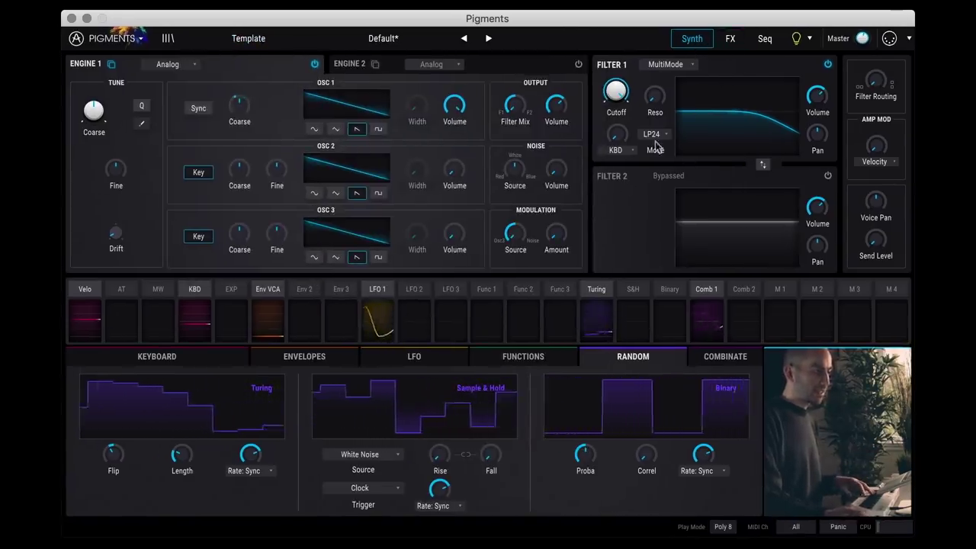
# - Examine the effects on Bus A, Bus B and the Send Bus, and locate the synth page's Send Level
pyautogui.click(730, 39)
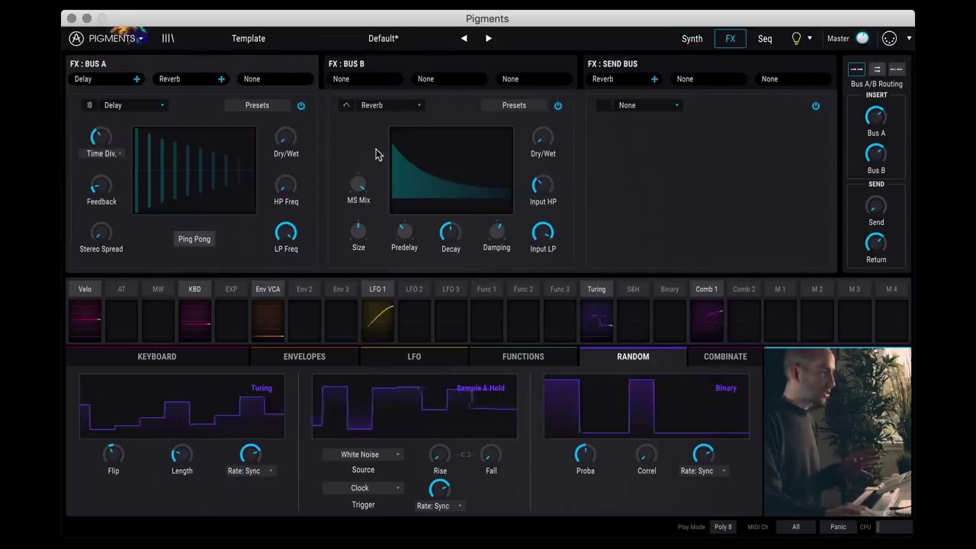
pyautogui.click(374, 64)
pyautogui.click(240, 65)
pyautogui.click(389, 63)
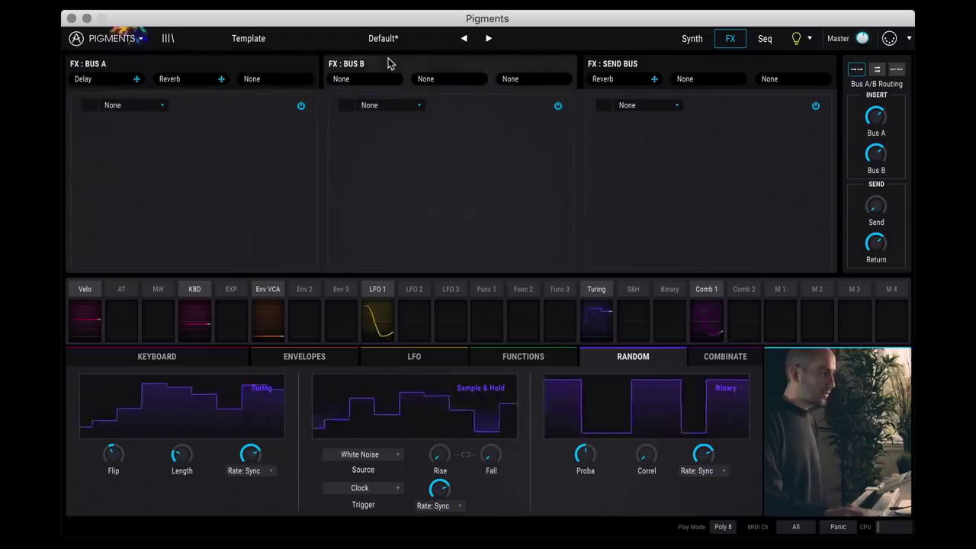
pyautogui.click(650, 64)
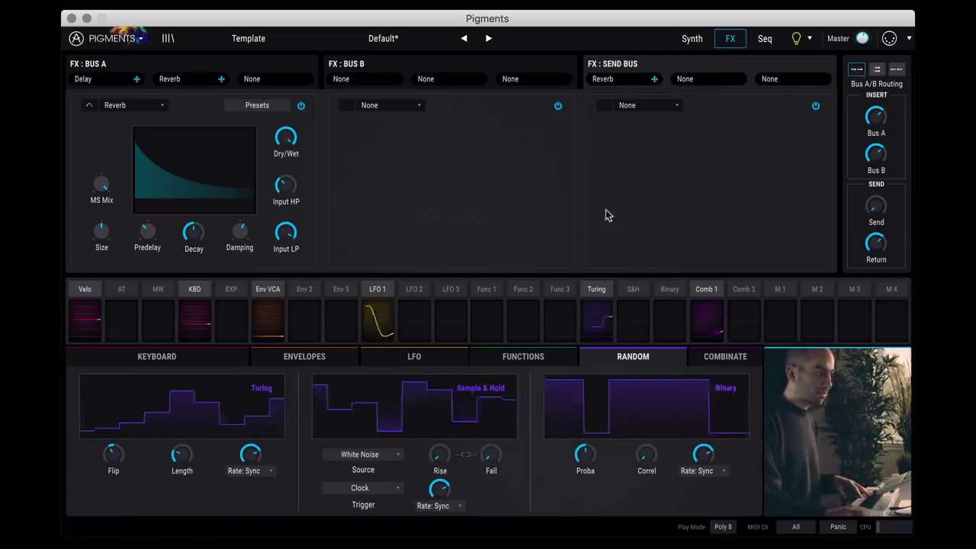
pyautogui.click(702, 42)
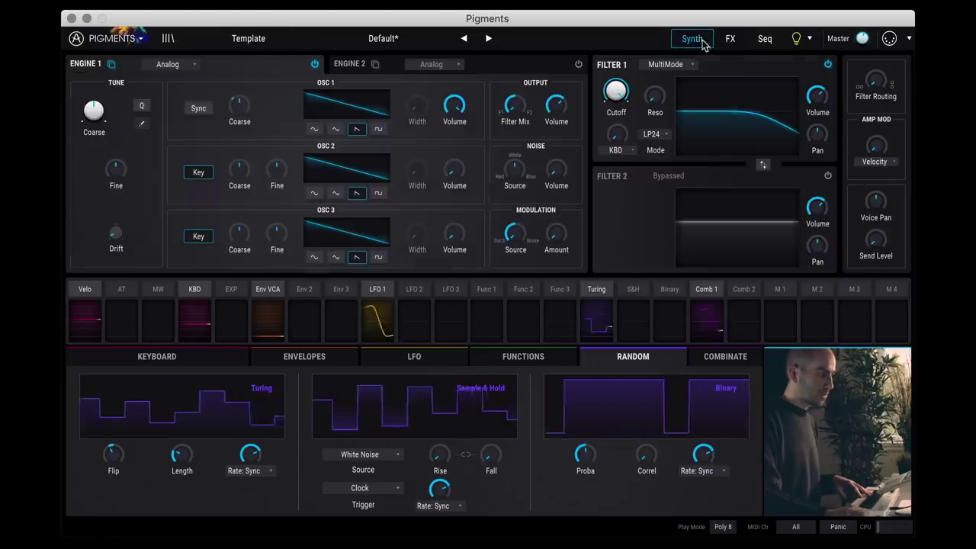
pyautogui.moveTo(877, 239)
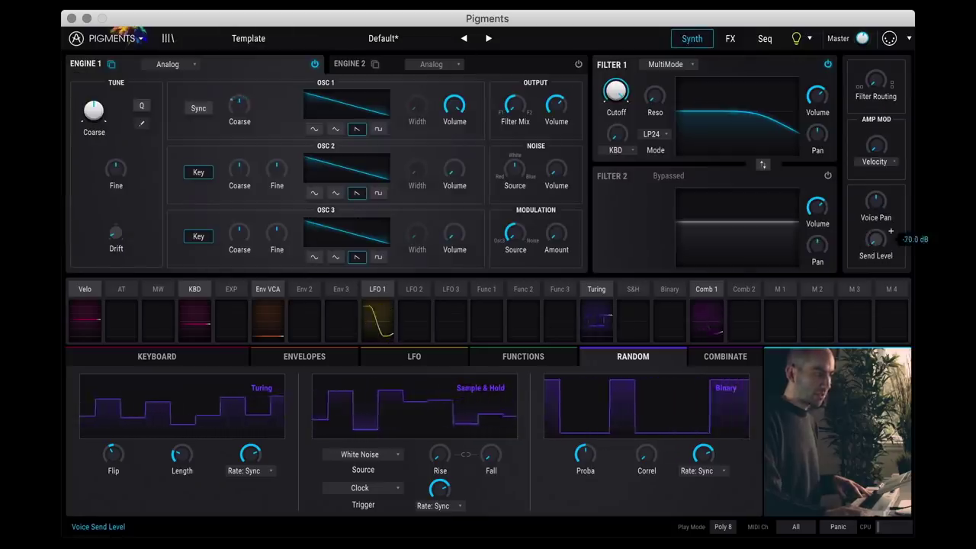
# - Keep Delay as Bus A's first effect, raise its Dry/Wet, adjust its time division and lower its LP Freq to about 1163 Hz
pyautogui.click(731, 40)
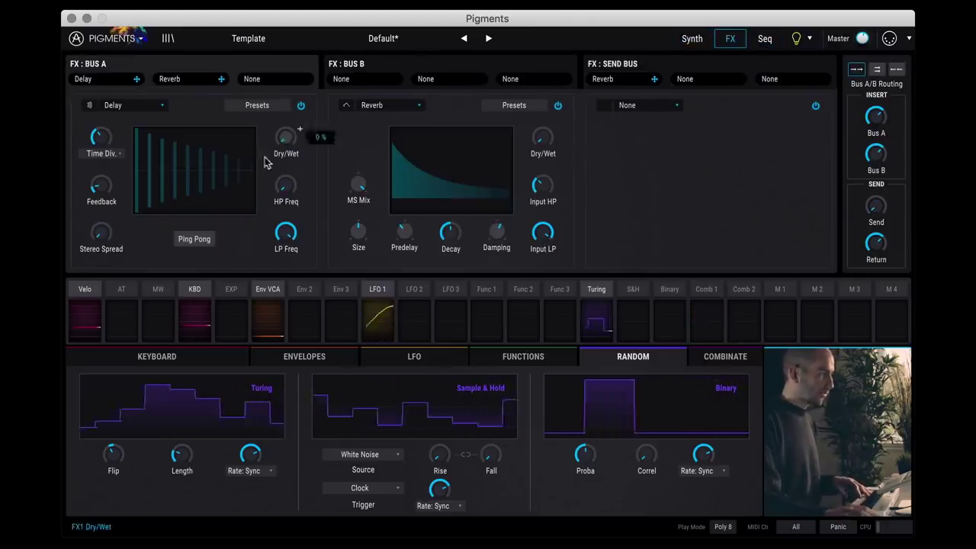
pyautogui.click(124, 107)
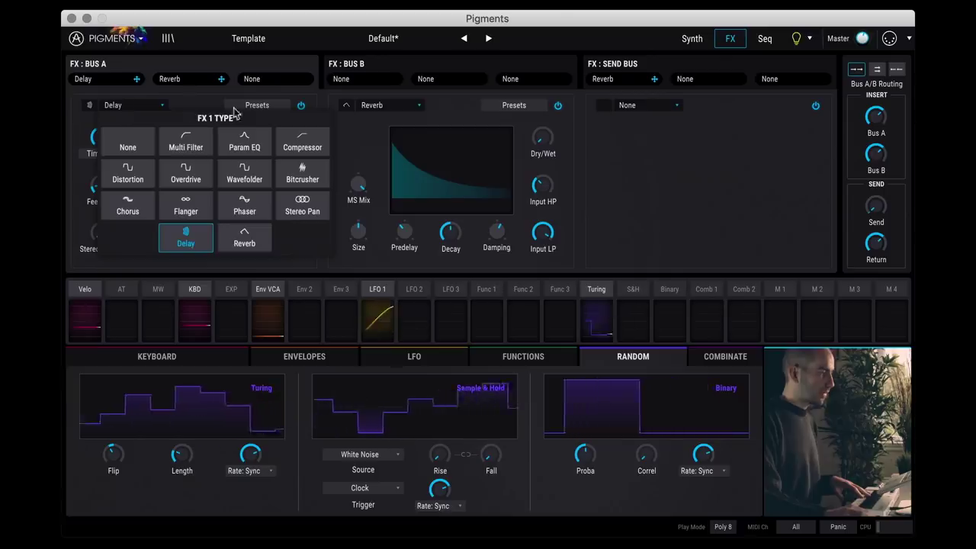
pyautogui.click(185, 241)
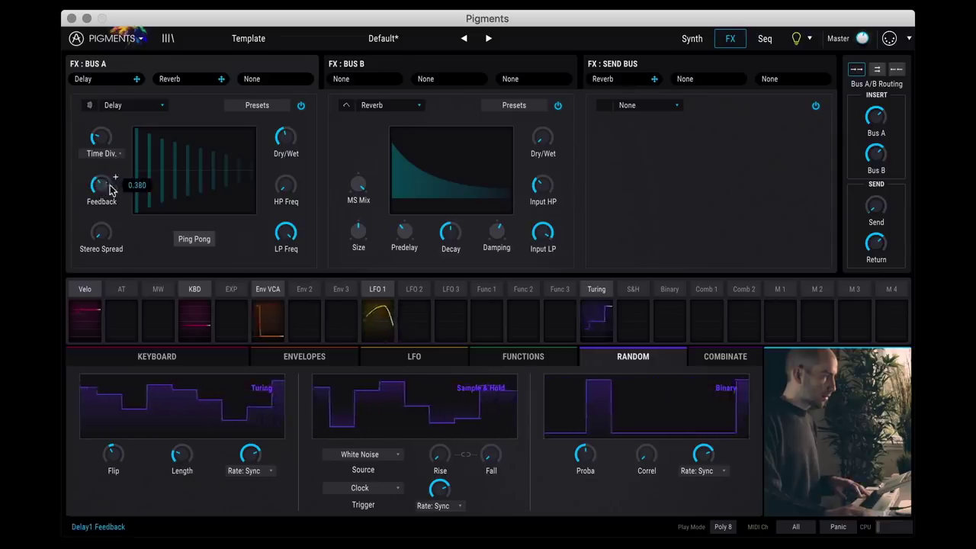
pyautogui.moveTo(287, 234); pyautogui.dragTo(286, 291)
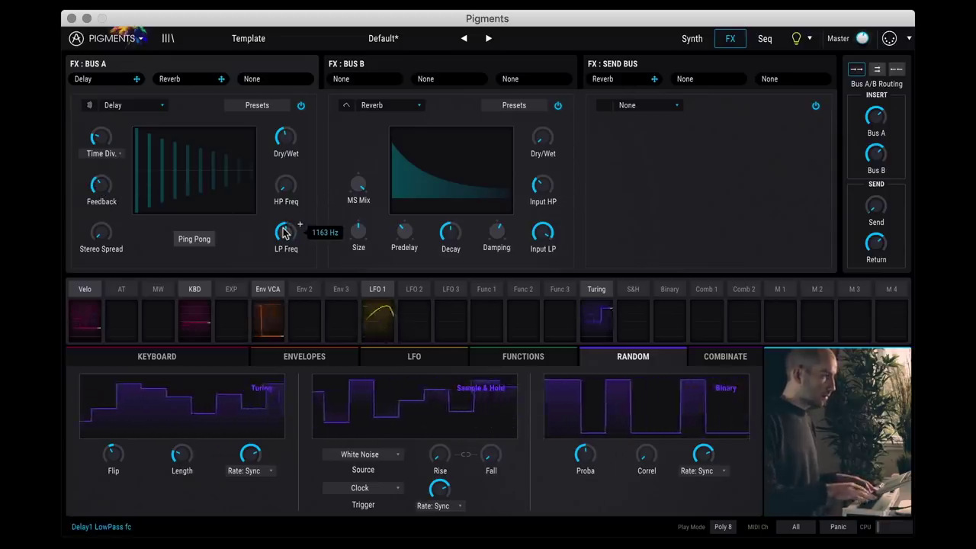
# - Replace Bus A's Delay with Bitcrusher, raise its Bit Depth and Dry/Wet, and adjust its Downsample
pyautogui.click(134, 105)
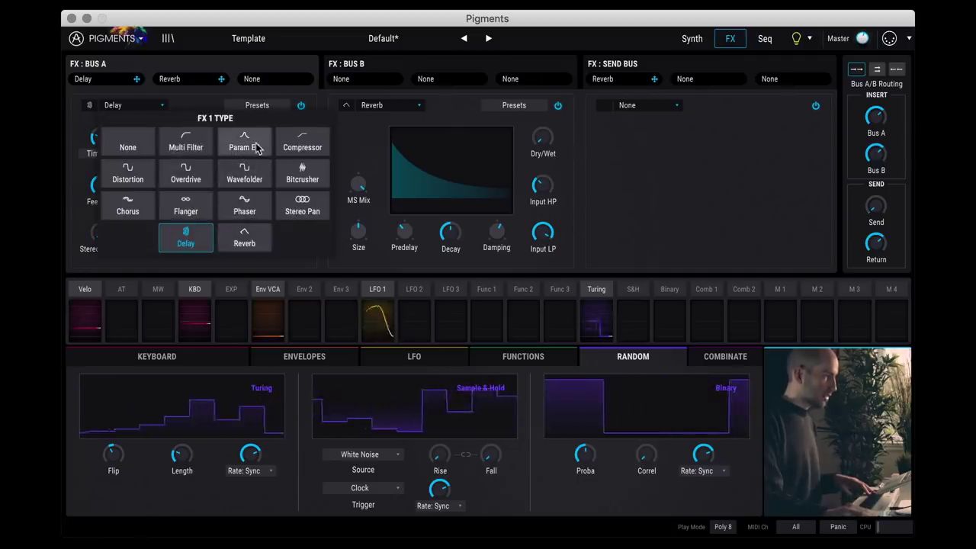
pyautogui.click(299, 185)
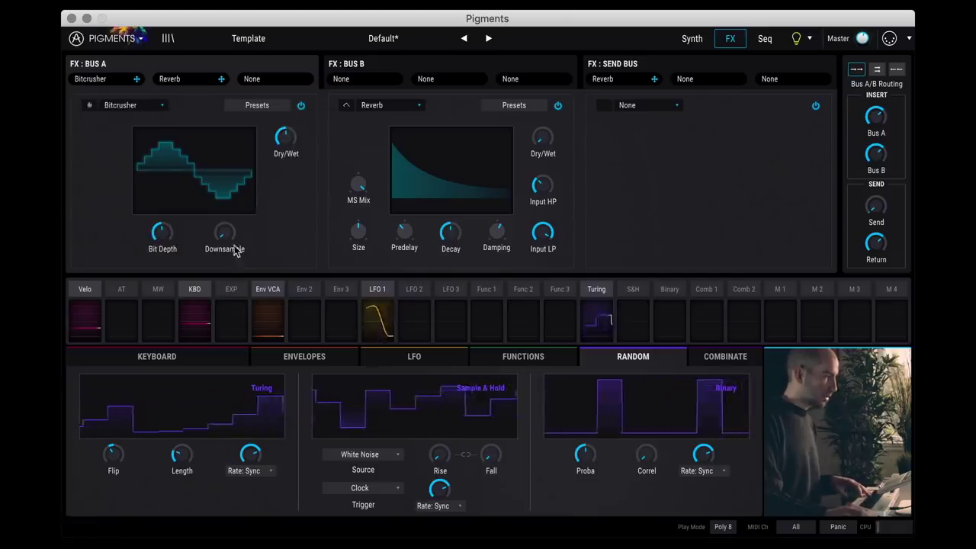
pyautogui.moveTo(225, 233); pyautogui.dragTo(226, 228)
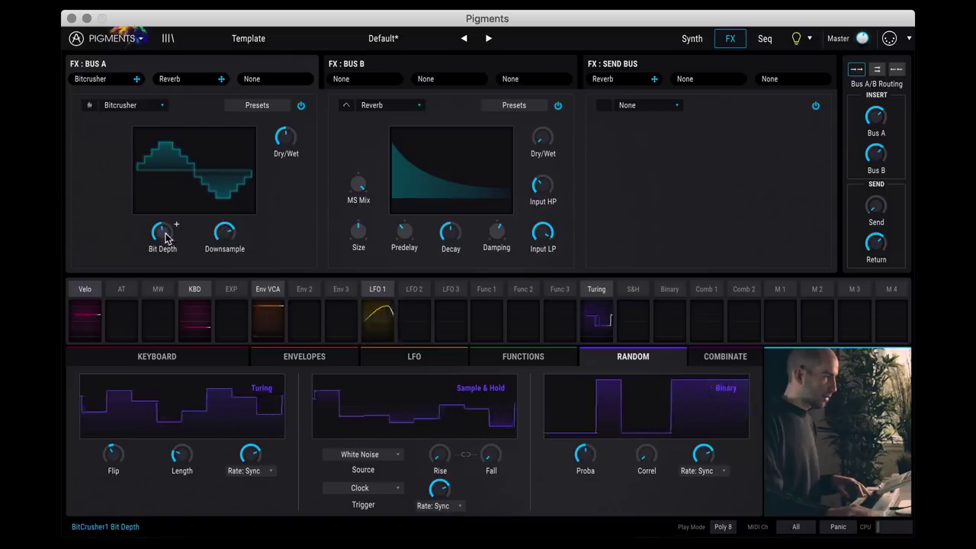
pyautogui.moveTo(176, 225)
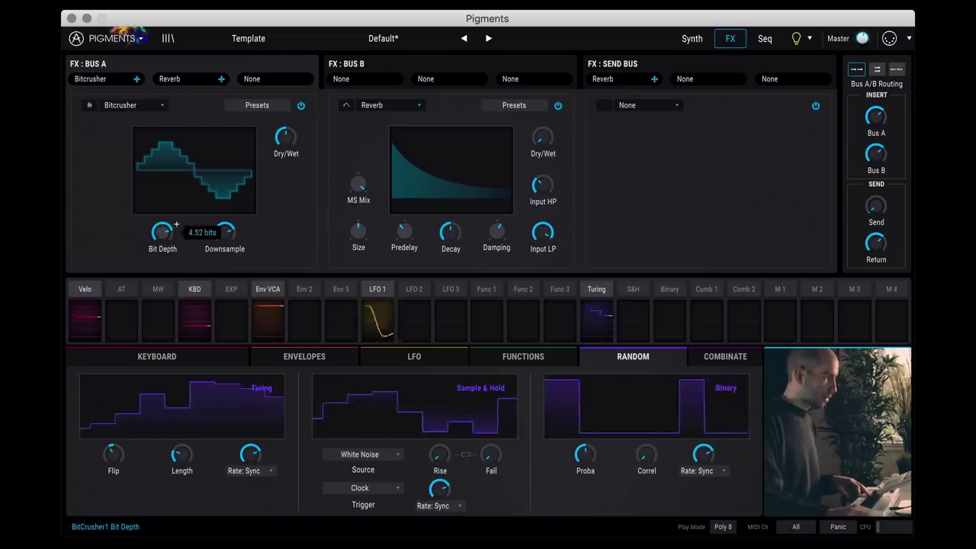
pyautogui.moveTo(241, 225)
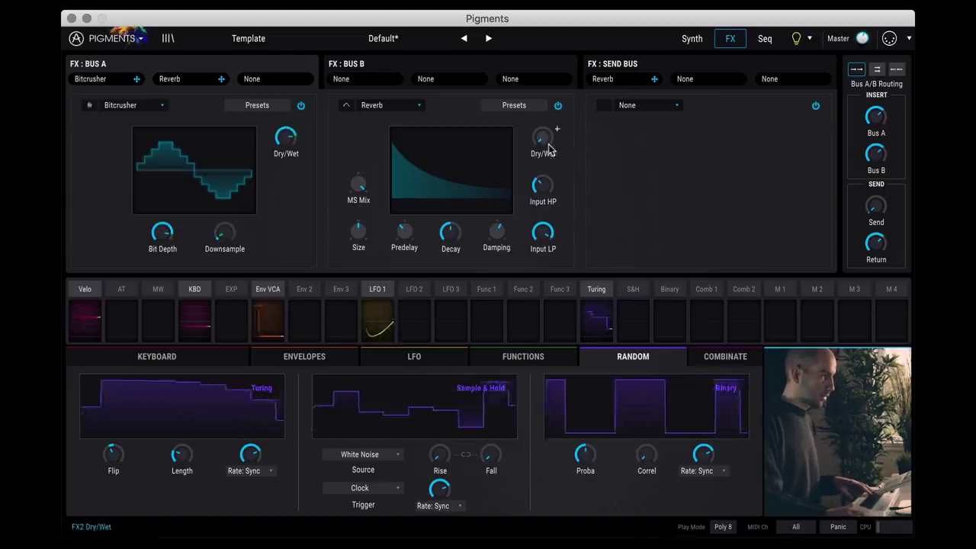
# - Raise the Dry/Wet of Bus B's Reverb, and change Filter 1's type to Matrix 12
pyautogui.moveTo(557, 129)
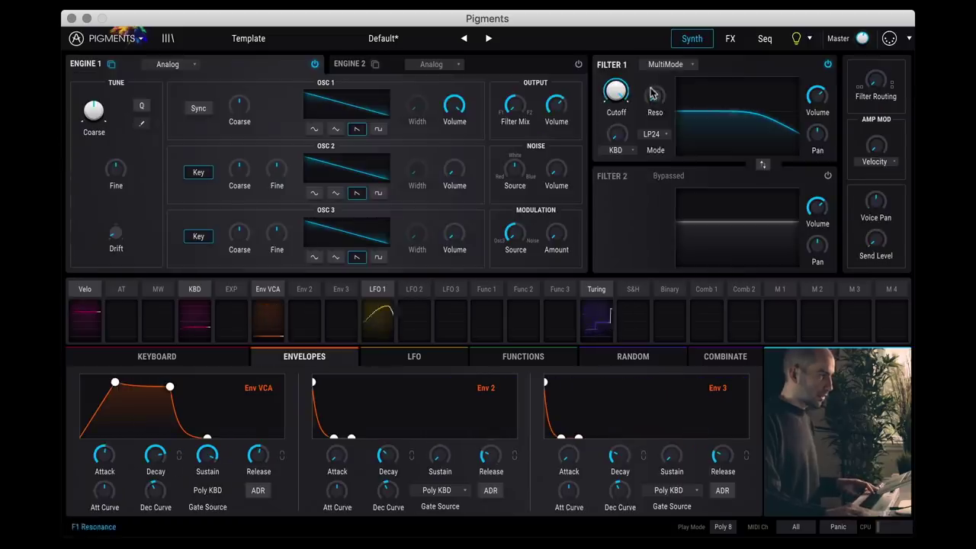
pyautogui.click(659, 66)
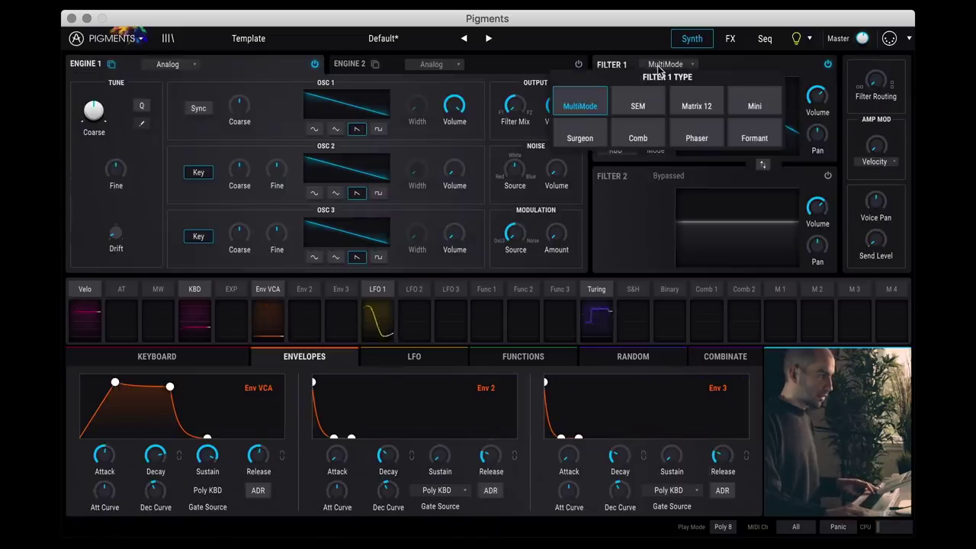
pyautogui.click(698, 107)
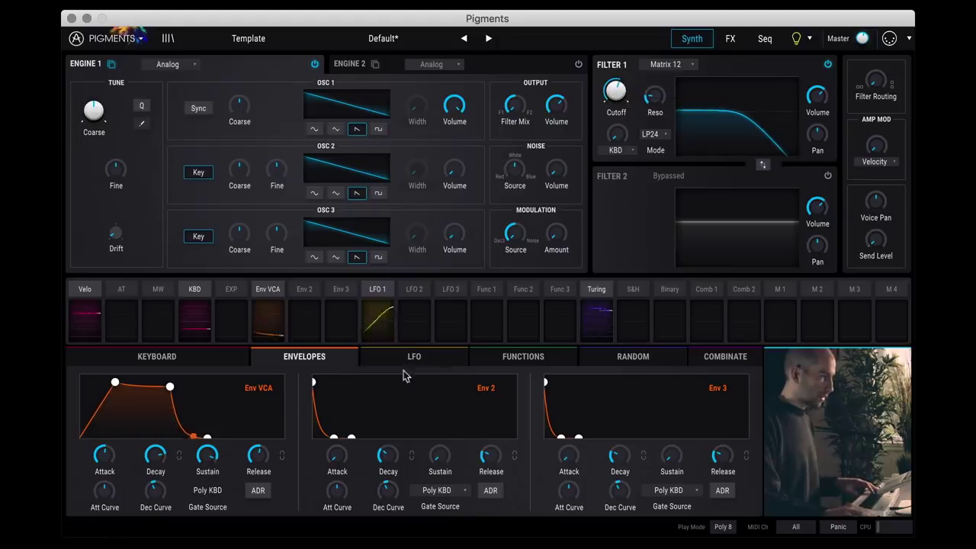
# - Modulate Filter 1's Cutoff by 0.29 with Env 3 using a longer attack, and adjust the Dry/Wet of Bus A's Overdrive
pyautogui.click(343, 288)
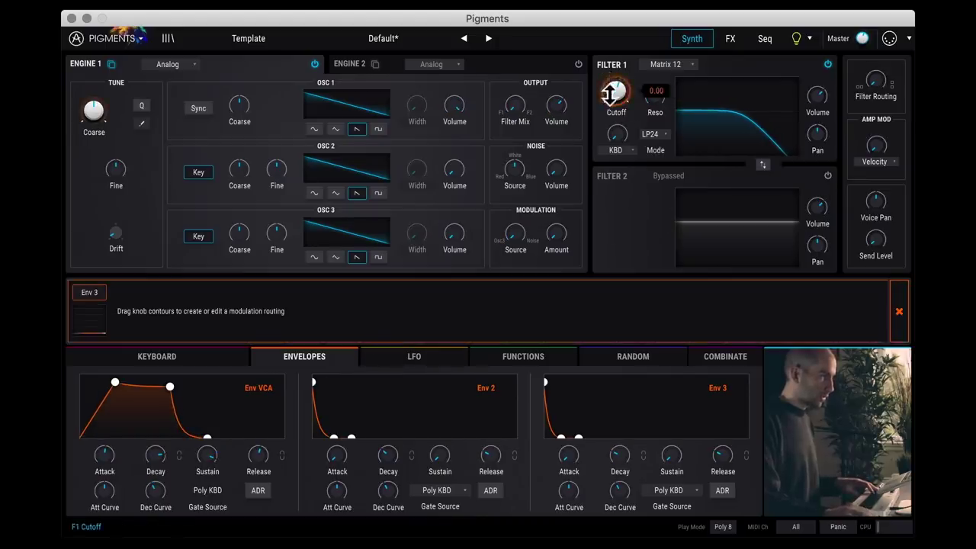
pyautogui.moveTo(612, 93); pyautogui.dragTo(612, 76)
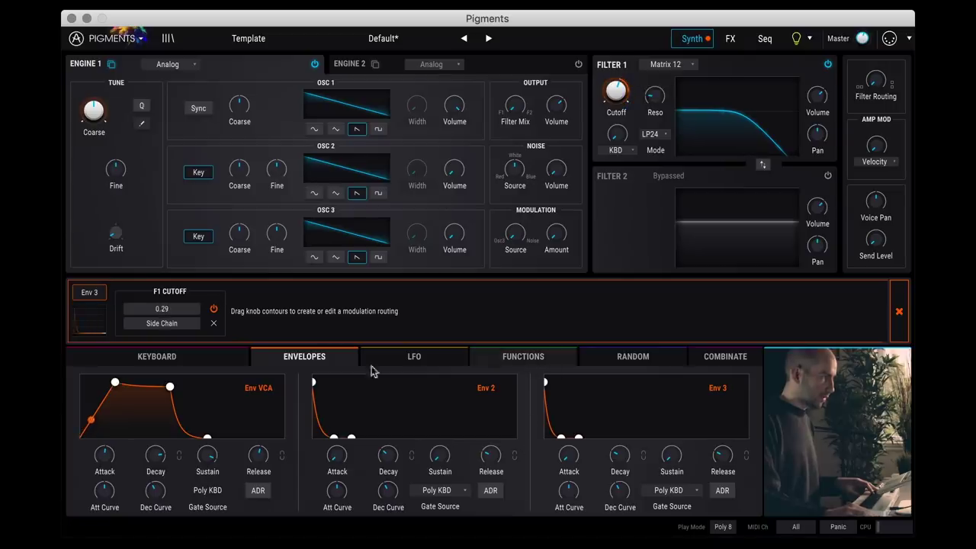
pyautogui.moveTo(545, 383); pyautogui.dragTo(576, 382)
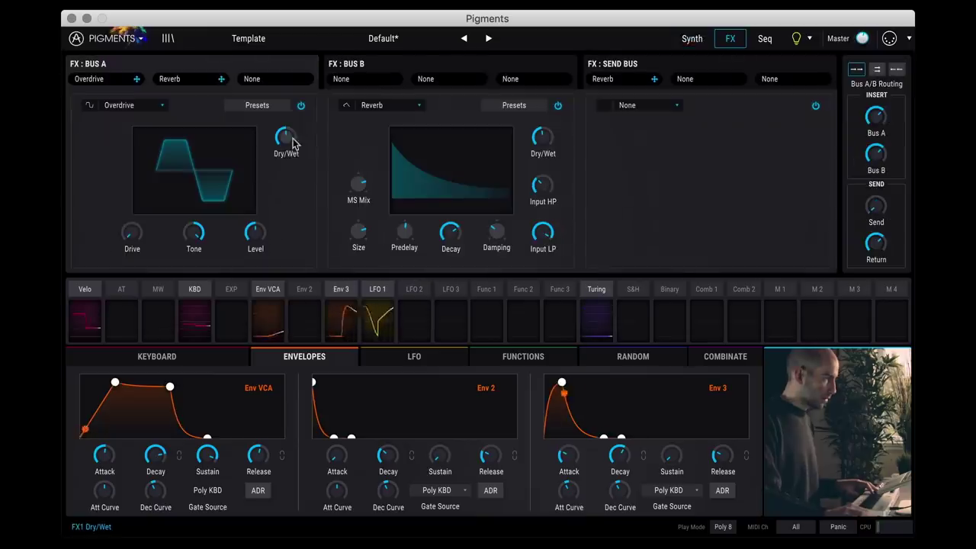
pyautogui.moveTo(293, 139); pyautogui.dragTo(293, 138)
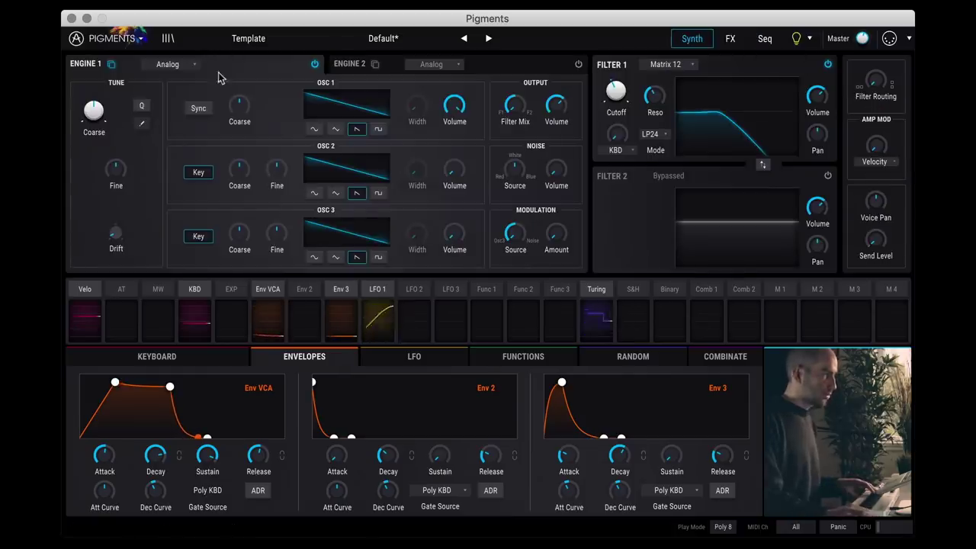
# - Enable Engine 2 and set its type to Wavetable
pyautogui.click(347, 69)
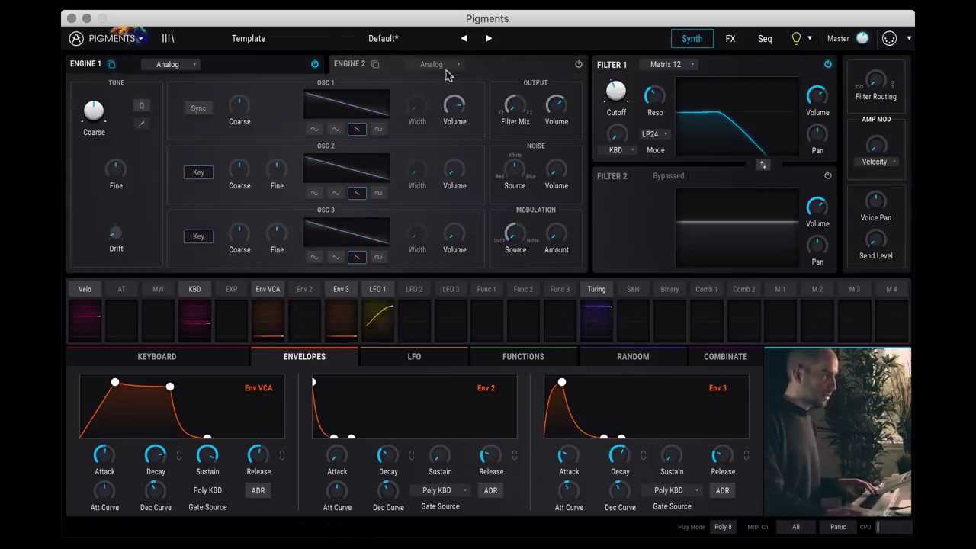
pyautogui.click(578, 64)
pyautogui.click(439, 66)
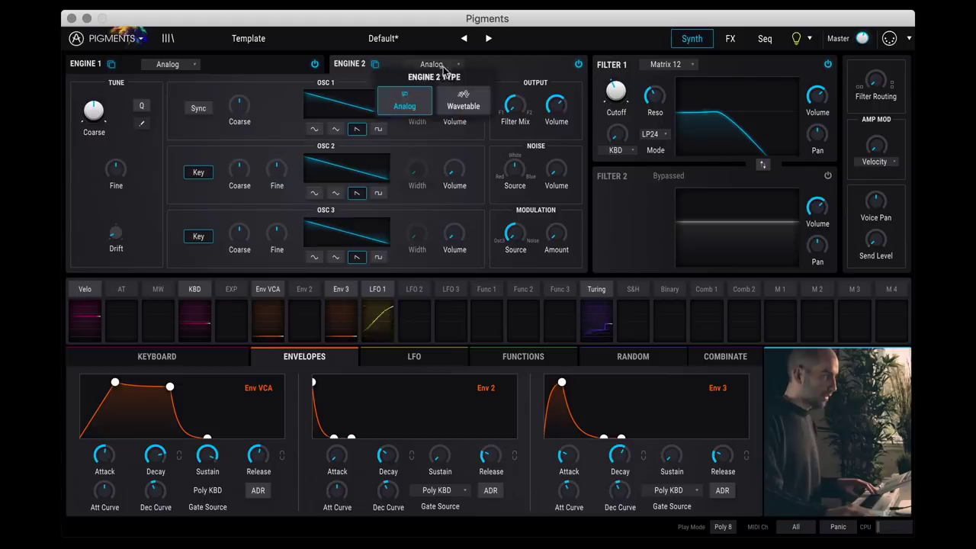
pyautogui.click(463, 110)
# - Load the Happiness Harms wavetable from the Transform category into Engine 2
pyautogui.click(220, 92)
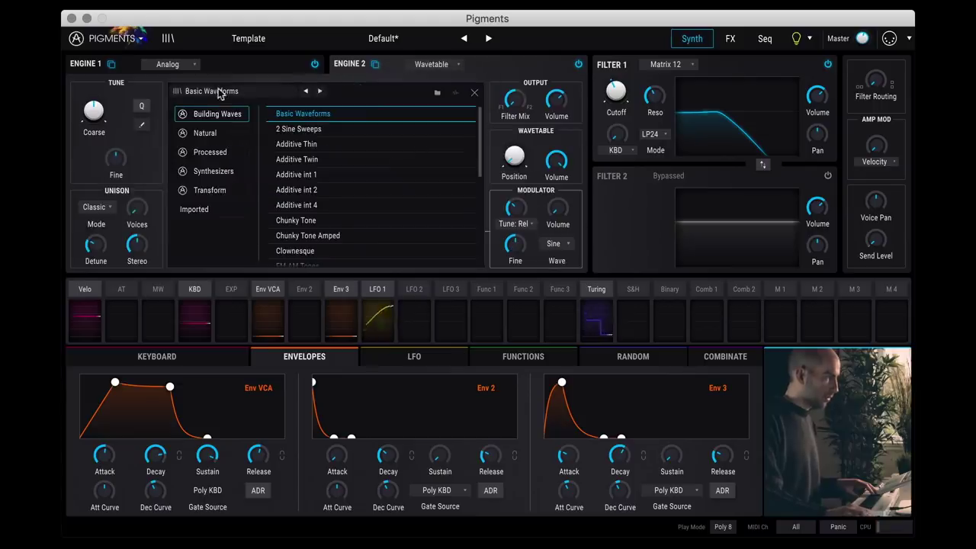
pyautogui.click(221, 176)
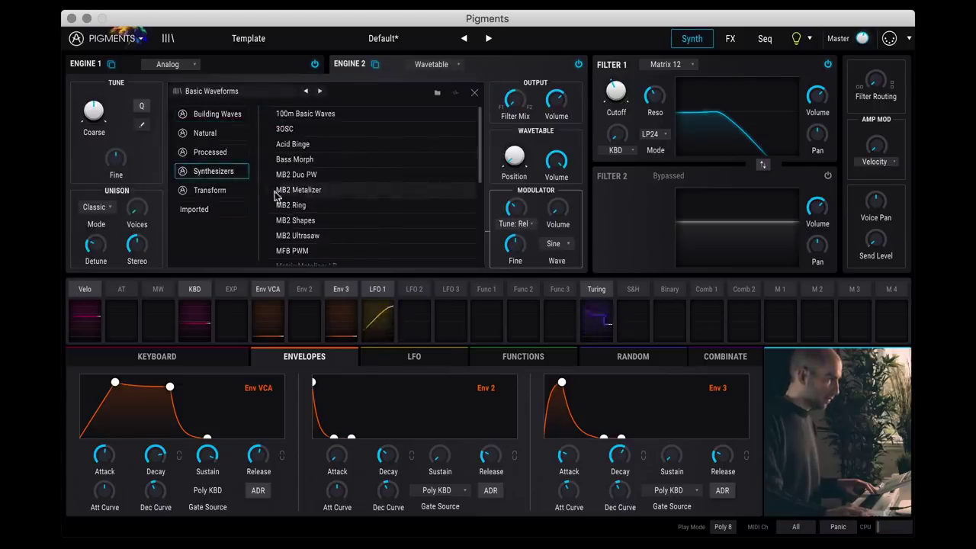
pyautogui.scroll(-5, 290, 199)
pyautogui.click(351, 176)
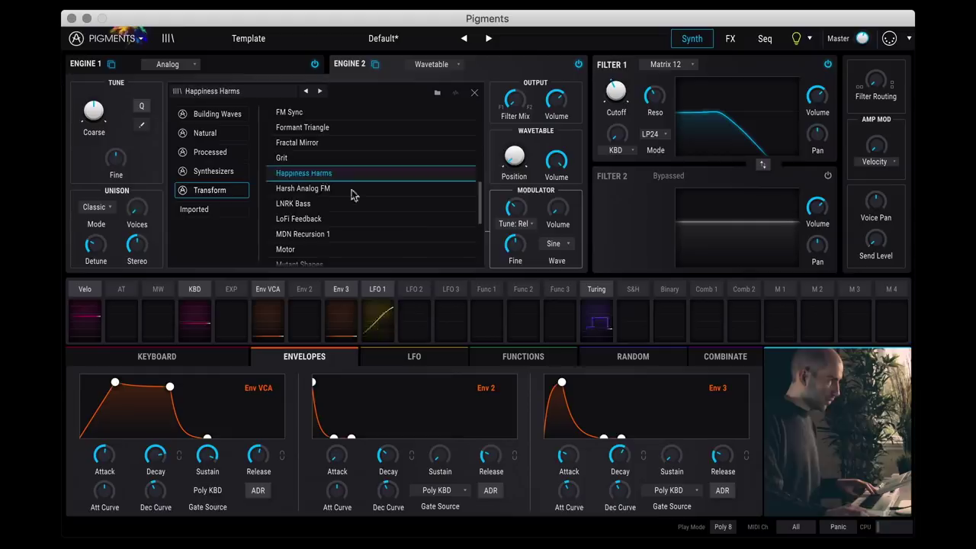
pyautogui.click(473, 92)
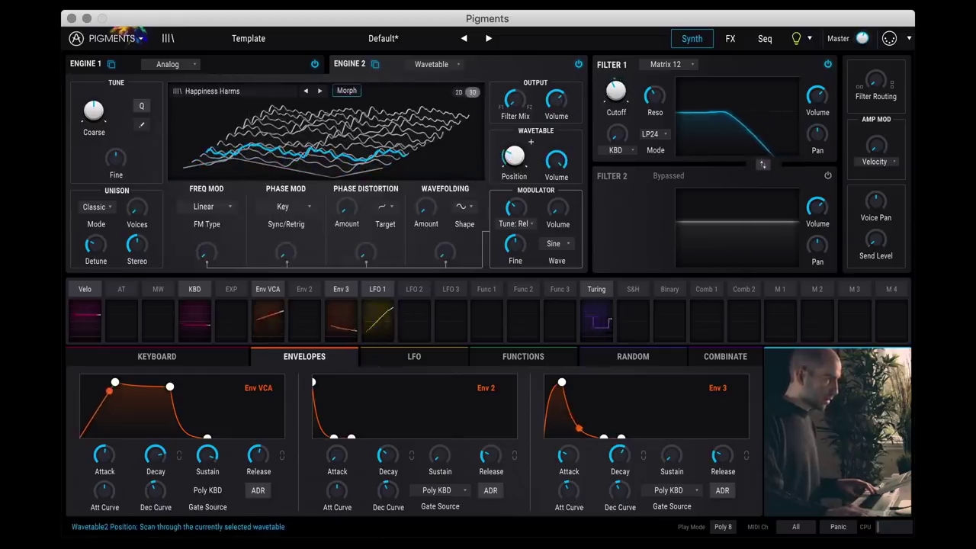
# - Set Engine 2's wavetable Position to about 0.294 and modulate it by 0.37 with LFO 2
pyautogui.moveTo(515, 156)
pyautogui.mouseDown()
pyautogui.moveTo(515, 107)
pyautogui.moveTo(514, 143)
pyautogui.mouseUp()
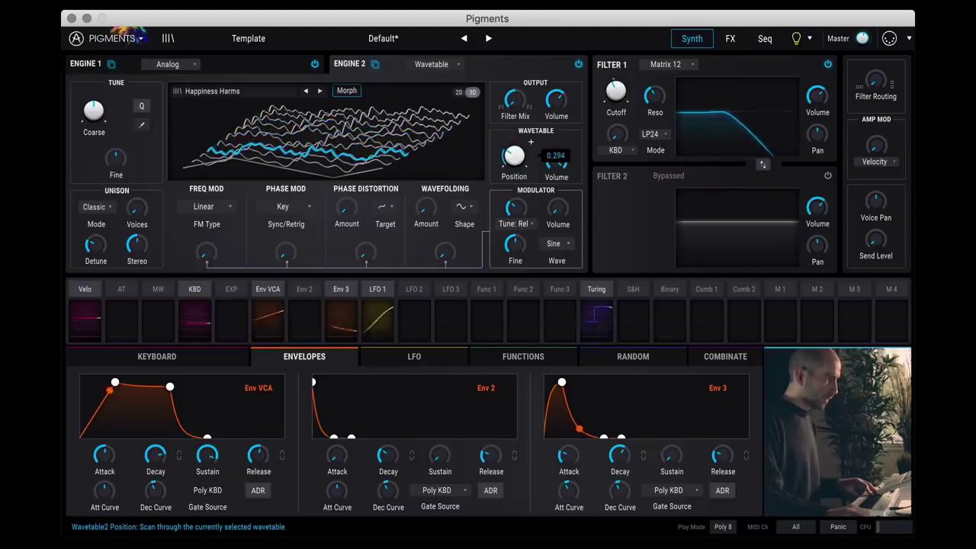
pyautogui.click(417, 291)
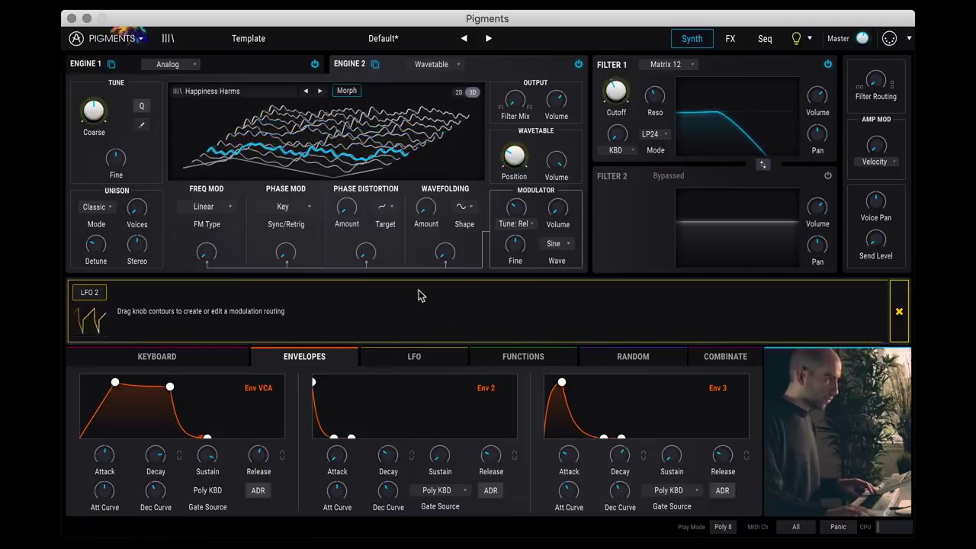
pyautogui.moveTo(503, 168); pyautogui.dragTo(503, 153)
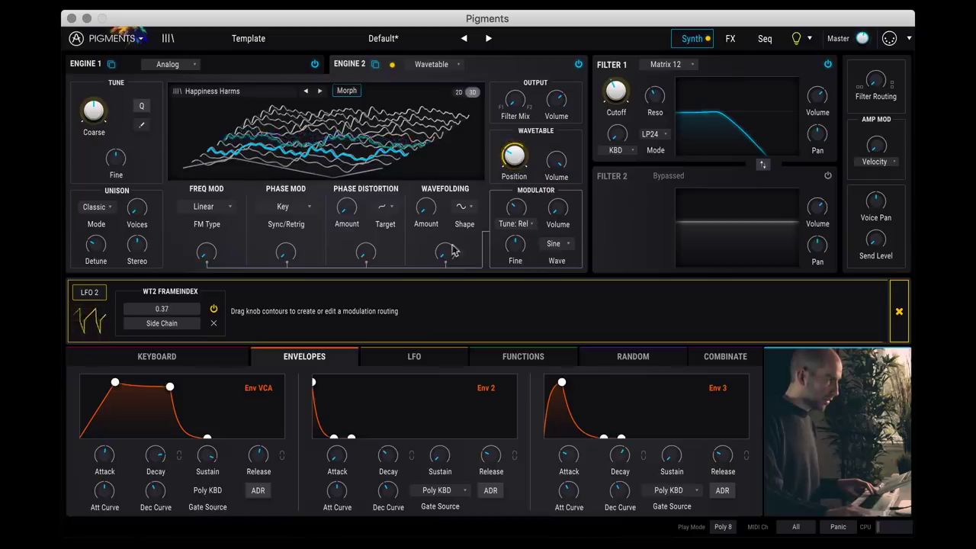
# - Reshape LFO 2's waveform and set its synced rate to 2/1
pyautogui.click(409, 358)
pyautogui.moveTo(438, 460); pyautogui.dragTo(339, 449)
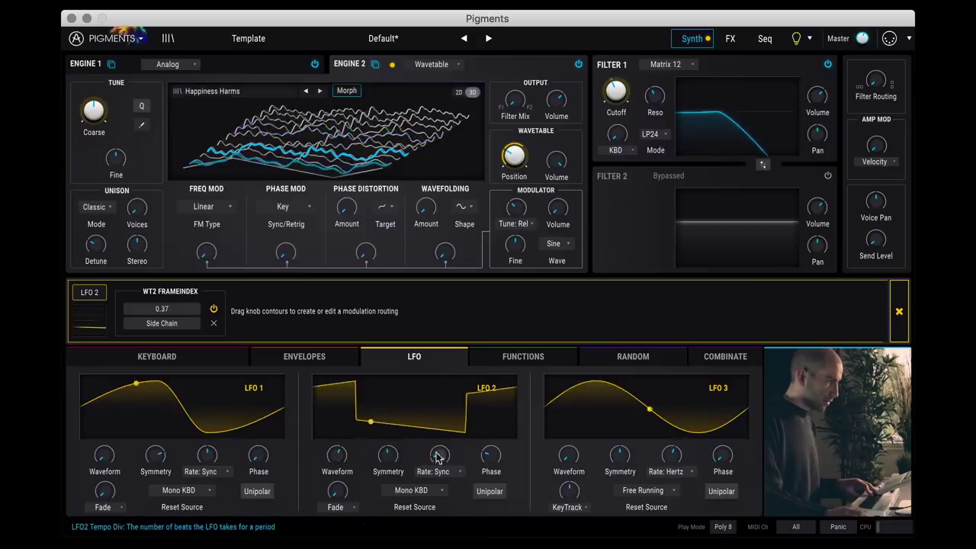
pyautogui.moveTo(439, 458); pyautogui.dragTo(439, 456)
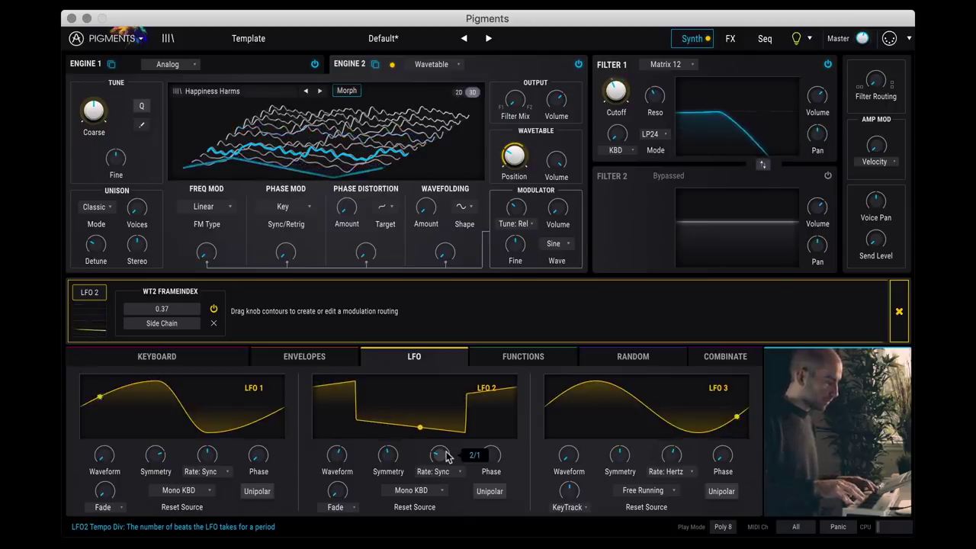
# - Switch off Engine 2, enable modulation quantizing for Engine 1's Coarse tune and look over its Mod Quantize notes
pyautogui.click(144, 168)
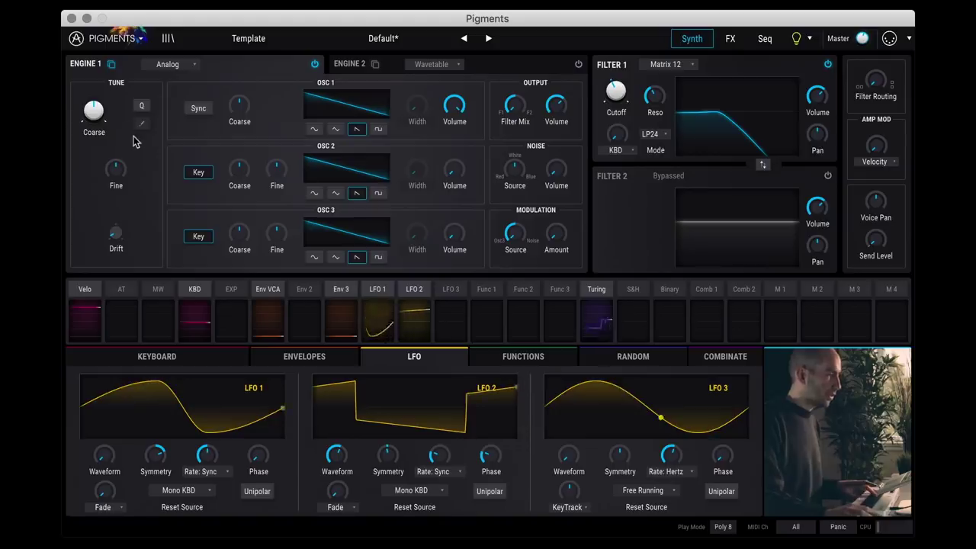
pyautogui.moveTo(96, 117)
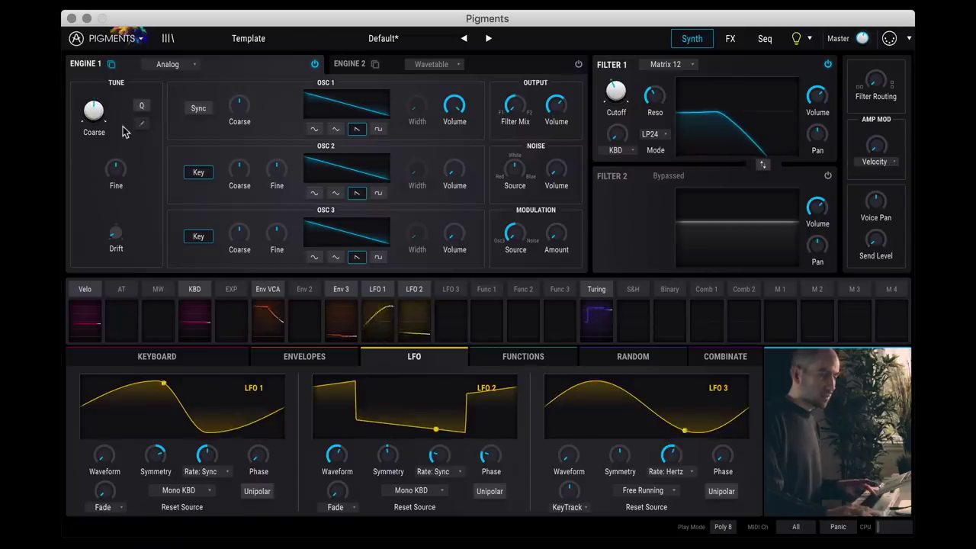
pyautogui.click(143, 109)
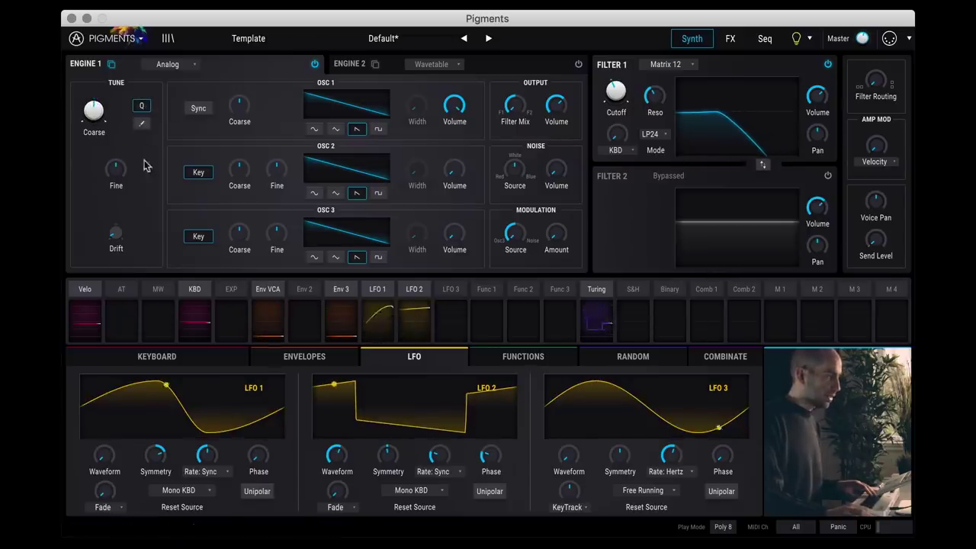
pyautogui.click(142, 124)
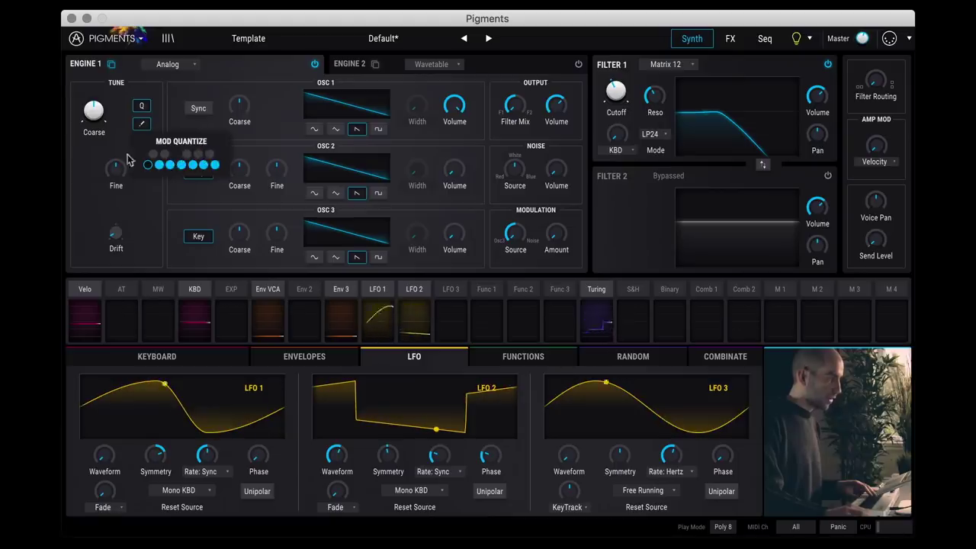
pyautogui.click(87, 154)
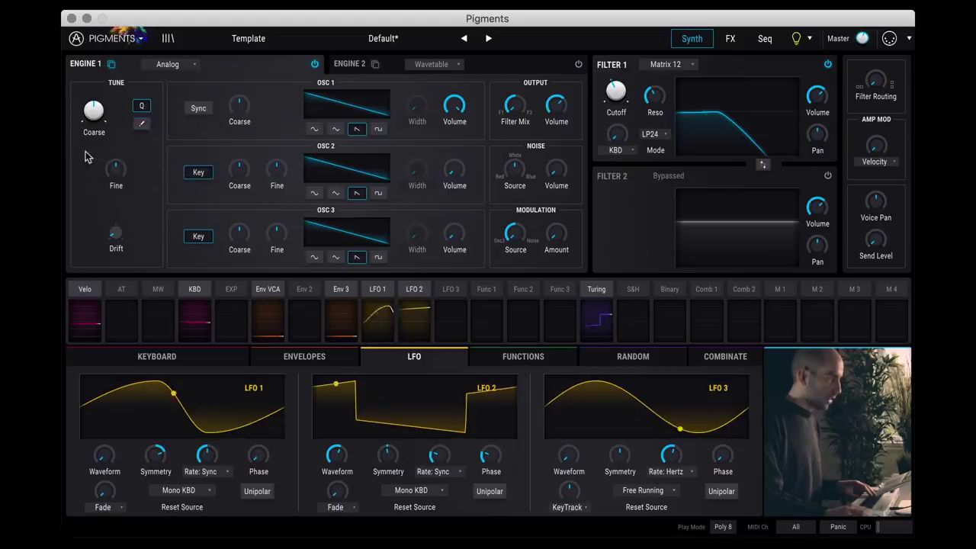
# - Modulate Engine 1's Coarse tune by 0.21 with LFO 3, and restrict Mod Quantize to the root, third and fifth
pyautogui.click(450, 313)
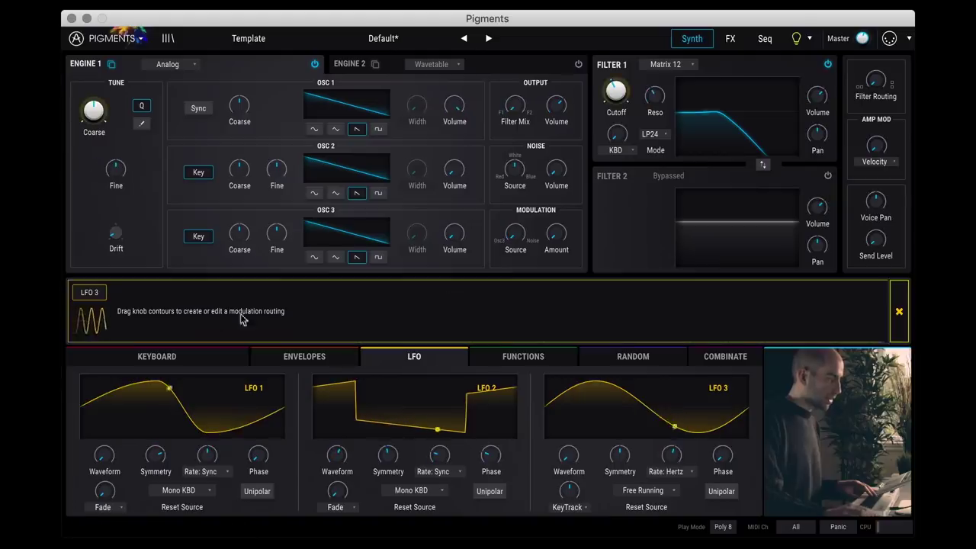
pyautogui.moveTo(86, 119); pyautogui.dragTo(86, 99)
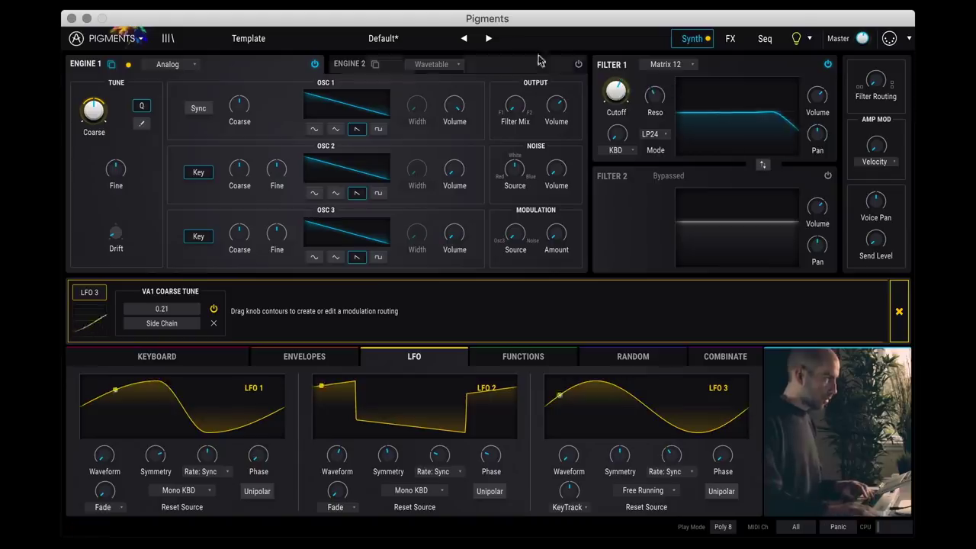
pyautogui.click(141, 106)
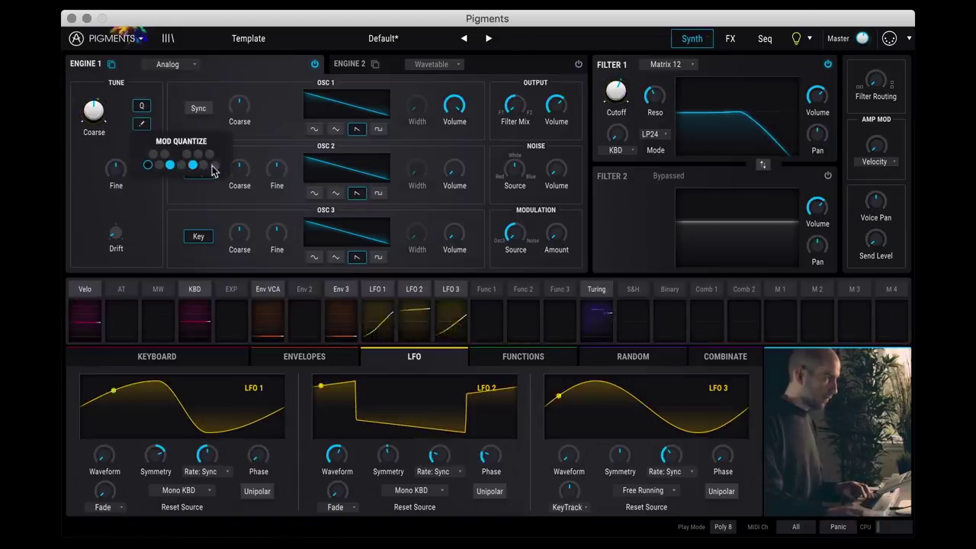
pyautogui.click(81, 156)
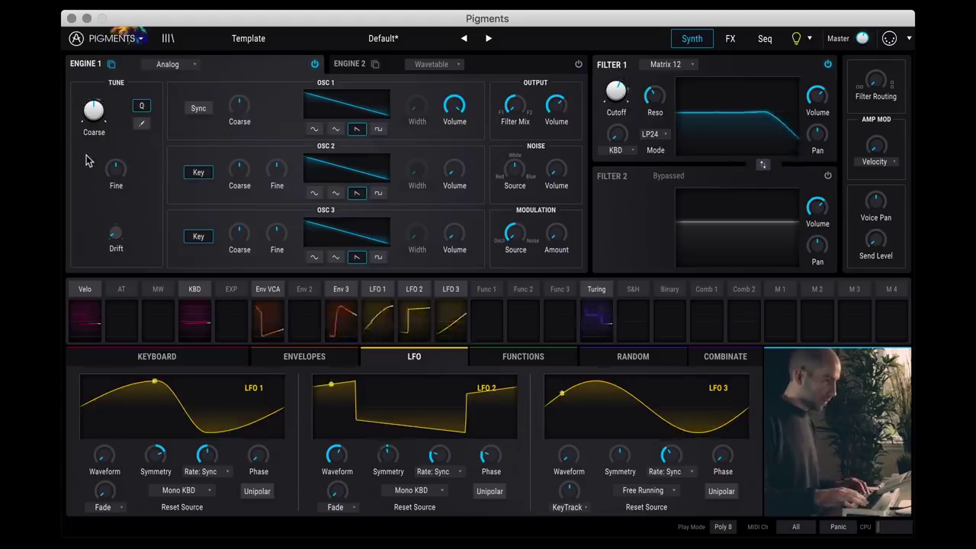
# - Remove LFO 3's modulation of Engine 1's Coarse tune
pyautogui.click(451, 319)
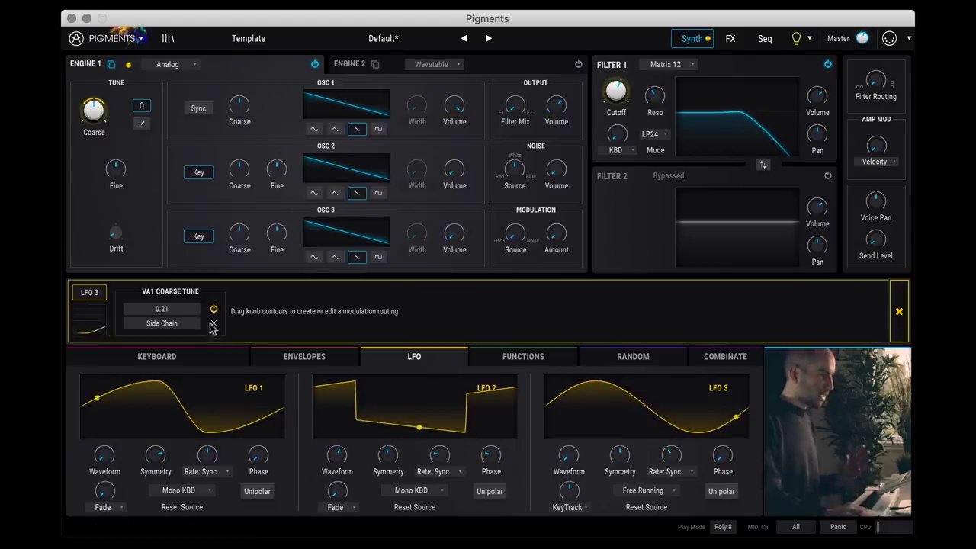
pyautogui.click(213, 323)
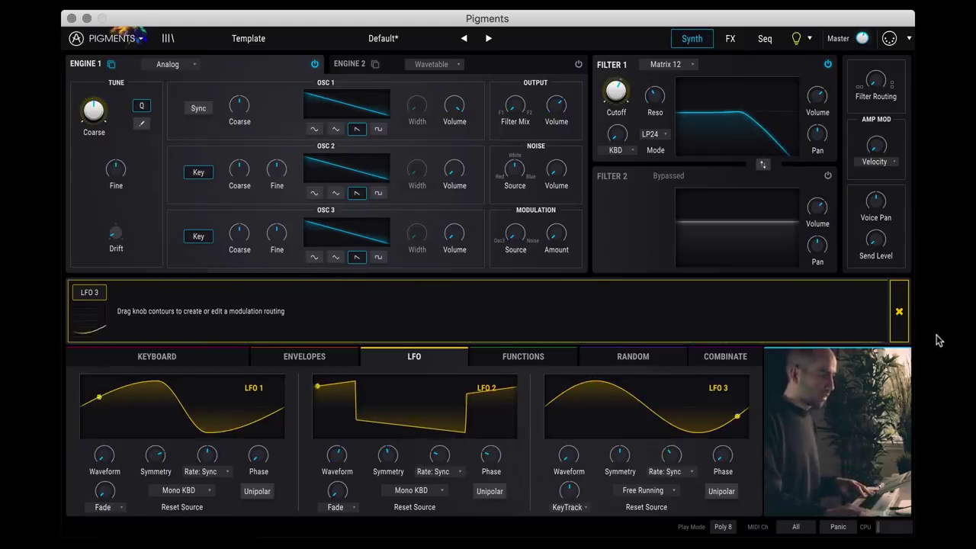
pyautogui.click(899, 310)
# - Draw varied pitches across the sequencer's 16 steps and set the pitch scale to Major
pyautogui.click(764, 40)
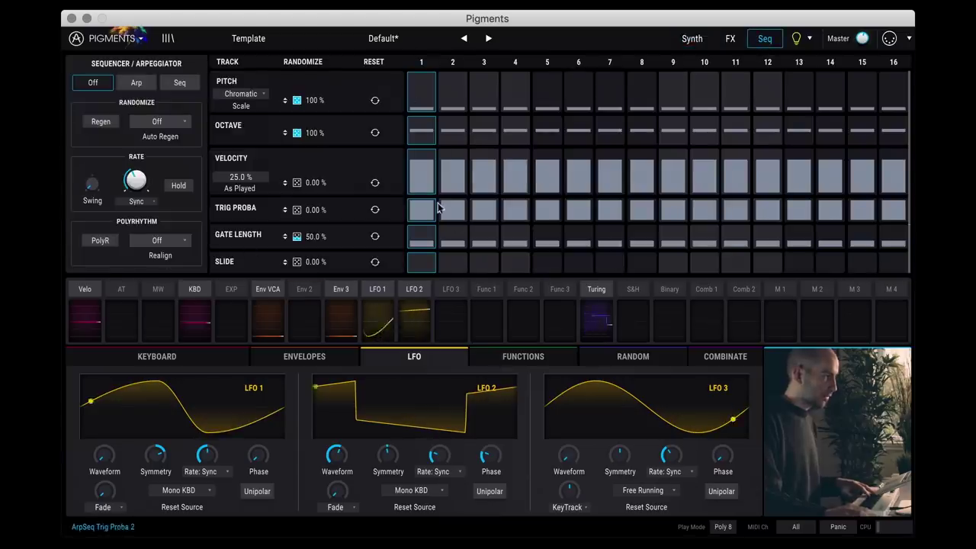
pyautogui.moveTo(422, 98)
pyautogui.mouseDown()
pyautogui.moveTo(493, 94)
pyautogui.moveTo(484, 81)
pyautogui.mouseUp()
pyautogui.click(261, 97)
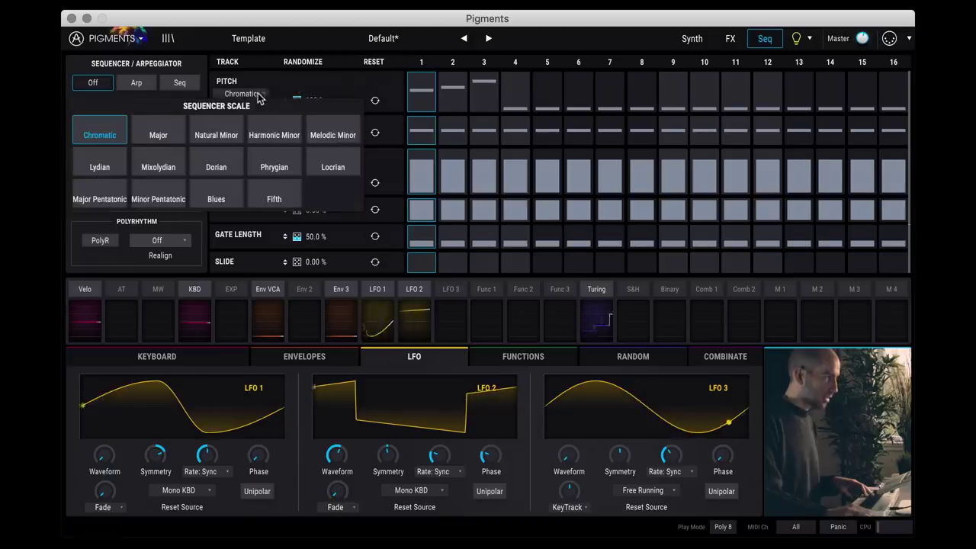
pyautogui.click(148, 135)
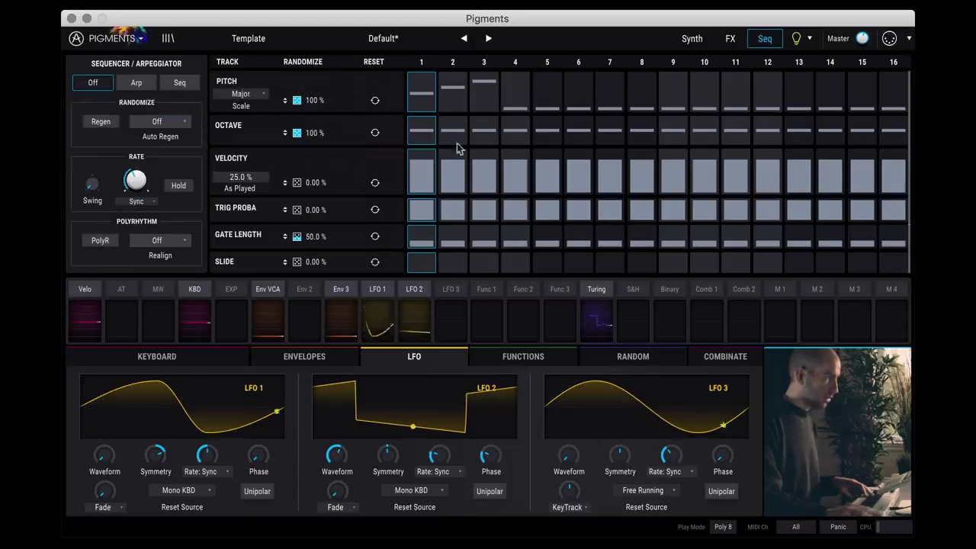
pyautogui.click(548, 88)
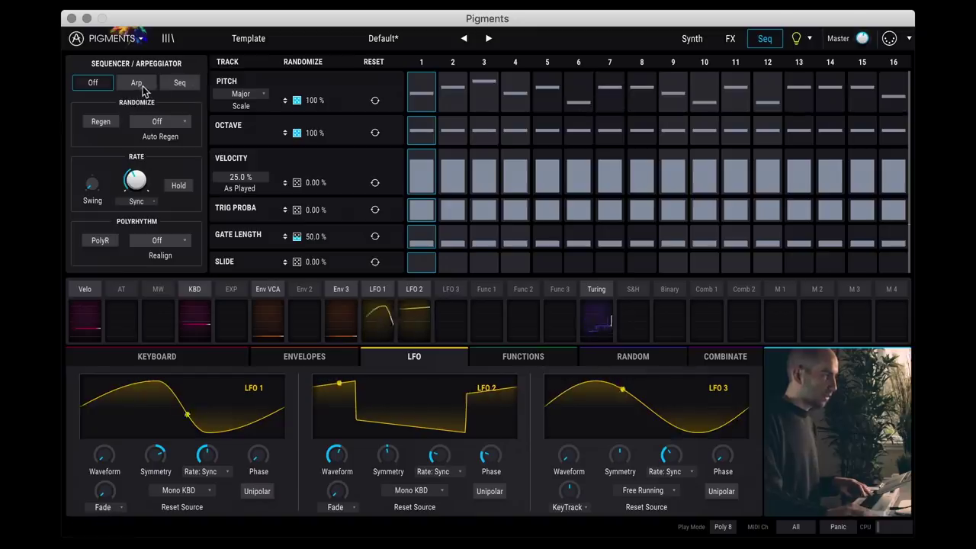
# - Start the sequencer mode and give Env VCA a short attack, a short decay and no sustain
pyautogui.click(175, 87)
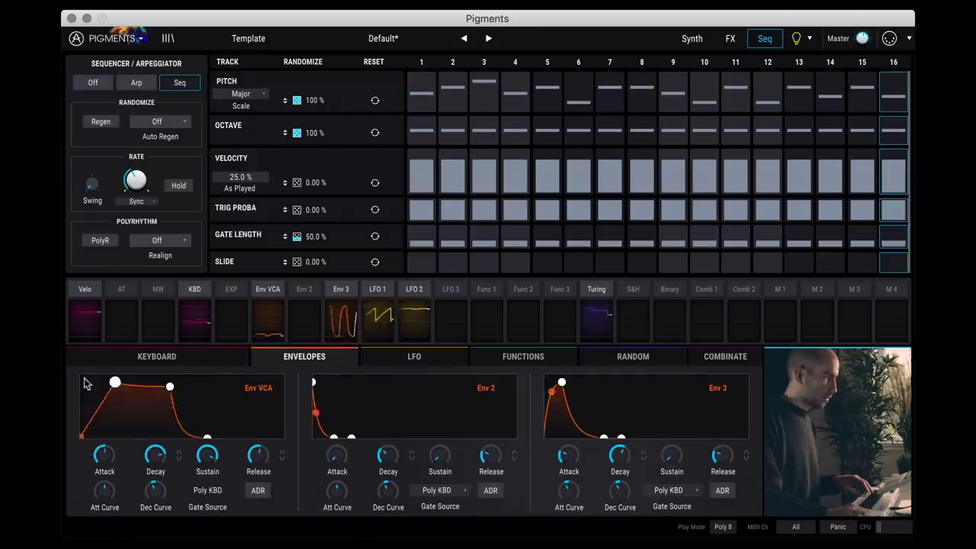
pyautogui.moveTo(85, 381); pyautogui.dragTo(112, 438)
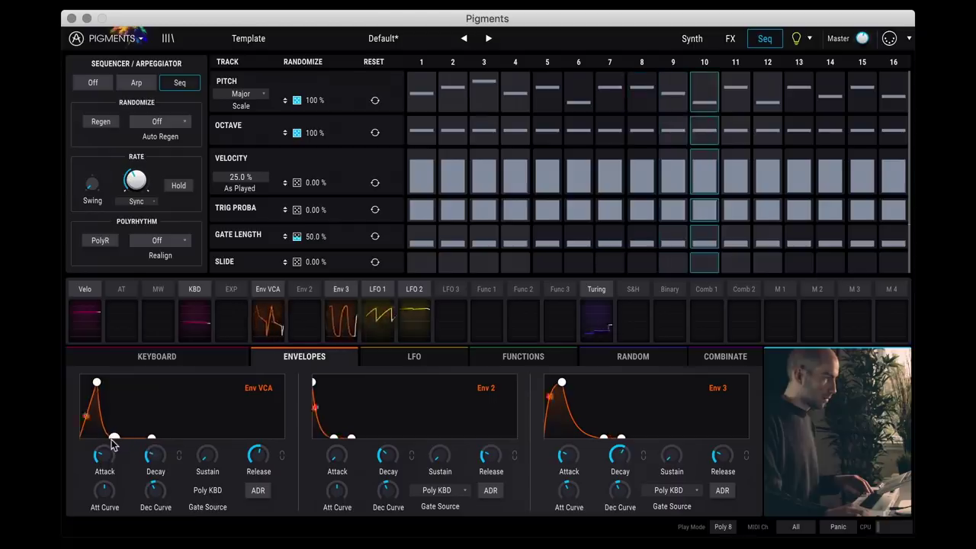
pyautogui.moveTo(96, 383); pyautogui.dragTo(93, 383)
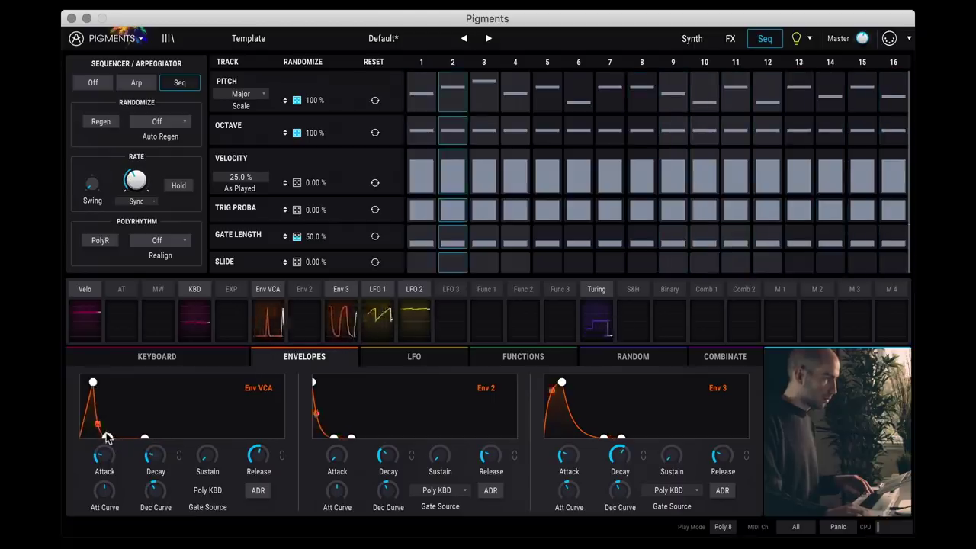
# - Lengthen Env VCA's decay slightly
pyautogui.moveTo(107, 436); pyautogui.dragTo(108, 435)
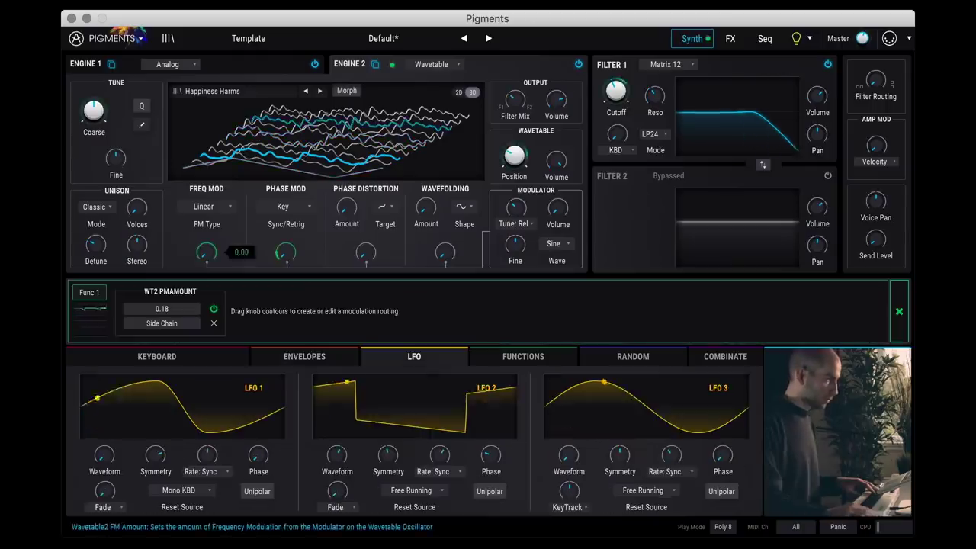
# - Modulate Engine 2's FM by 0.10, phase modulation by 0.18, phase distortion by 0.12 and wavefolding by 0.36 with Function 1
pyautogui.moveTo(206, 254); pyautogui.dragTo(206, 247)
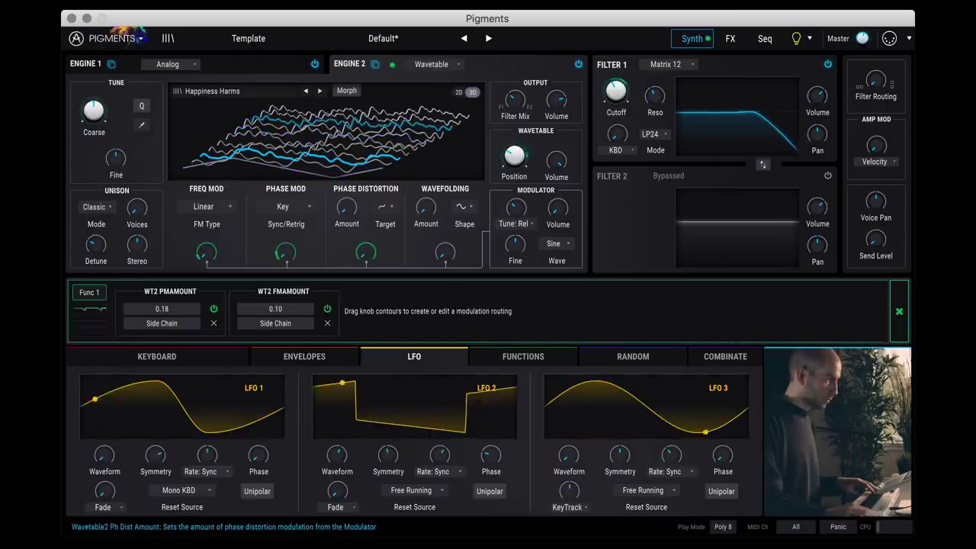
pyautogui.moveTo(365, 254); pyautogui.dragTo(365, 247)
pyautogui.moveTo(457, 260); pyautogui.dragTo(440, 251)
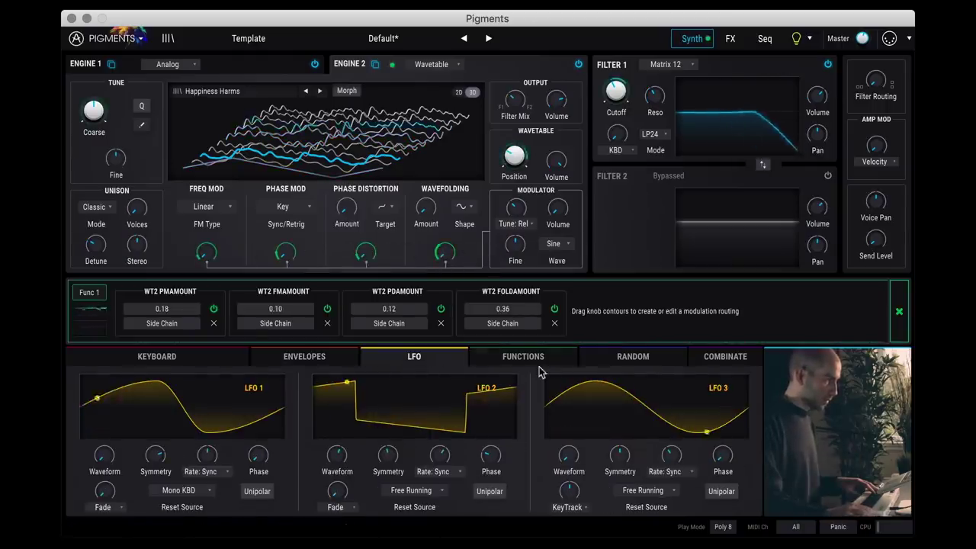
# - Draw Function 1 as an irregular multi-point curve of alternating peaks and dips that falls to zero at the end
pyautogui.click(513, 363)
pyautogui.moveTo(186, 379); pyautogui.dragTo(184, 420)
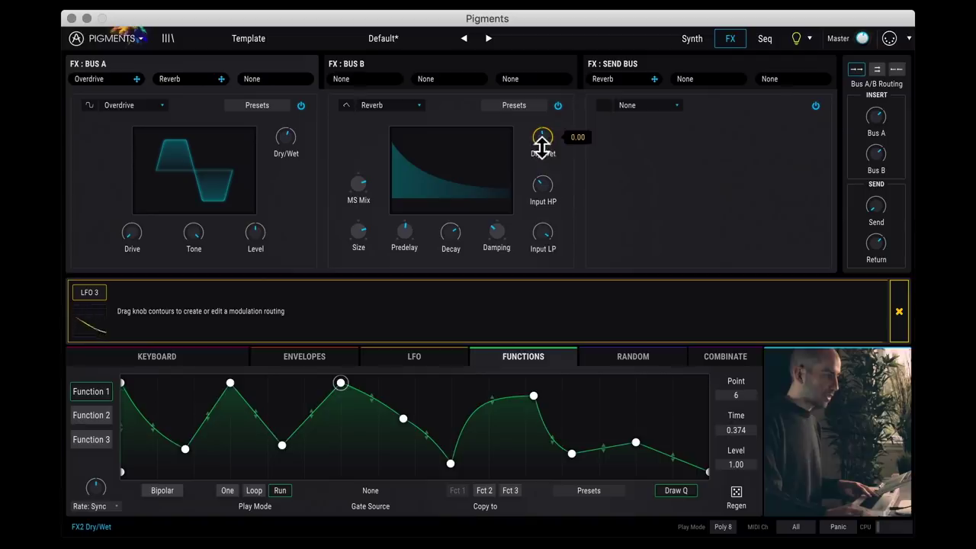
# - Modulate the reverb's Dry/Wet by 0.17 with LFO 3 and add a Bitcrusher as Bus A's third effect
pyautogui.moveTo(543, 136); pyautogui.dragTo(543, 128)
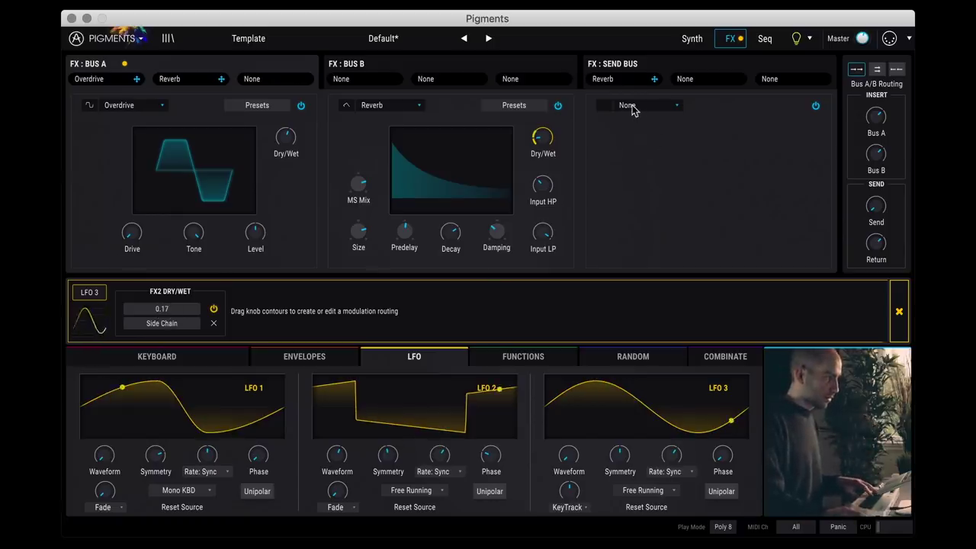
pyautogui.click(632, 109)
pyautogui.click(824, 182)
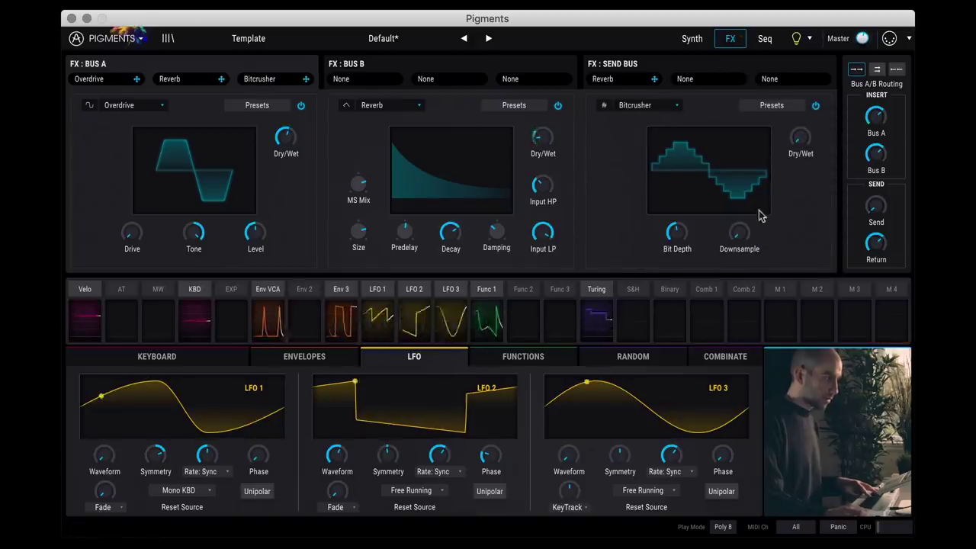
# - Modulate the Bitcrusher's Bit Depth by 0.36 with Function 2, and draw Function 2 with a dip, a central peak and a low tail
pyautogui.click(518, 294)
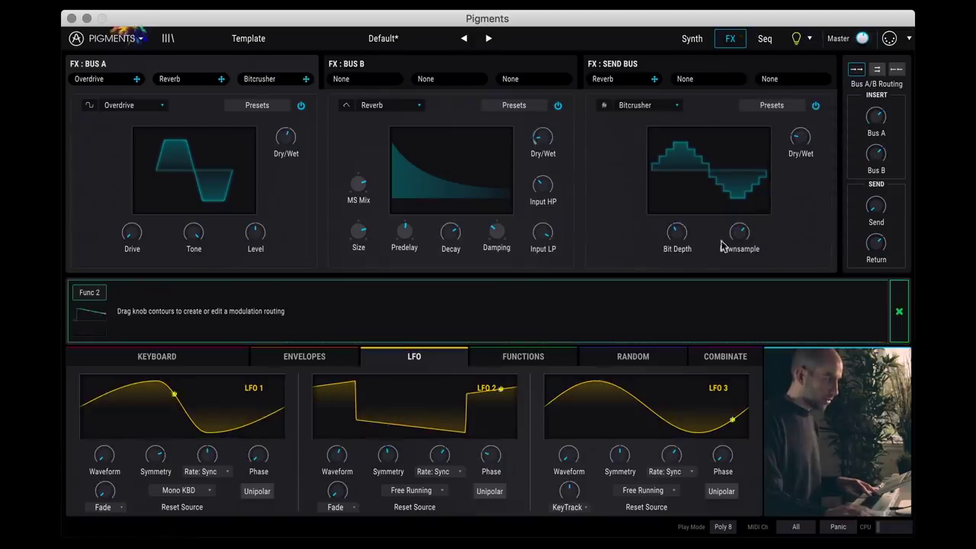
pyautogui.moveTo(671, 234); pyautogui.dragTo(666, 238)
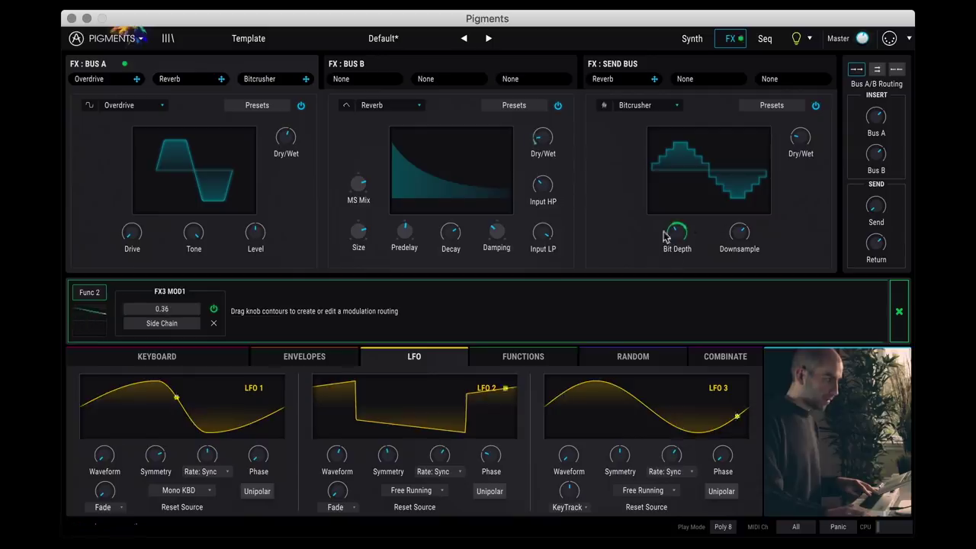
pyautogui.click(542, 361)
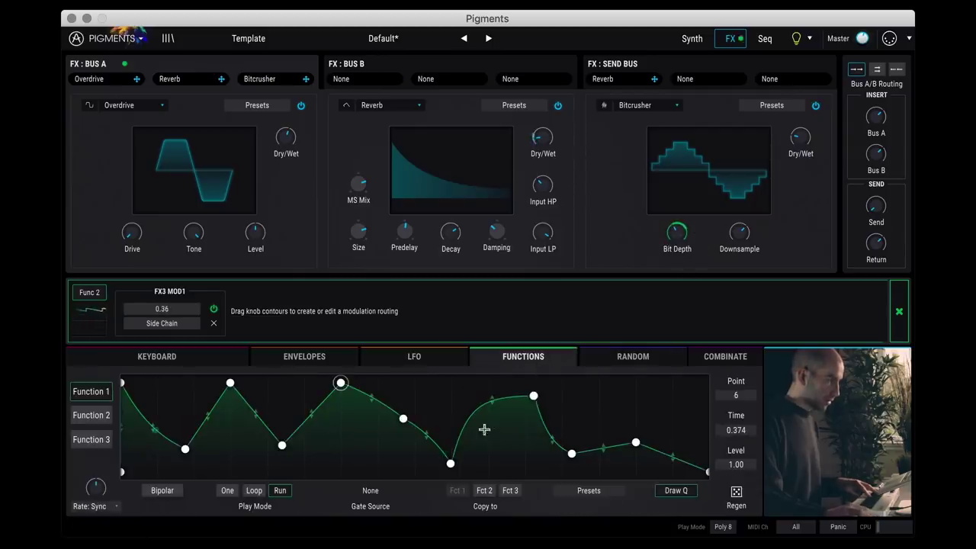
pyautogui.click(83, 415)
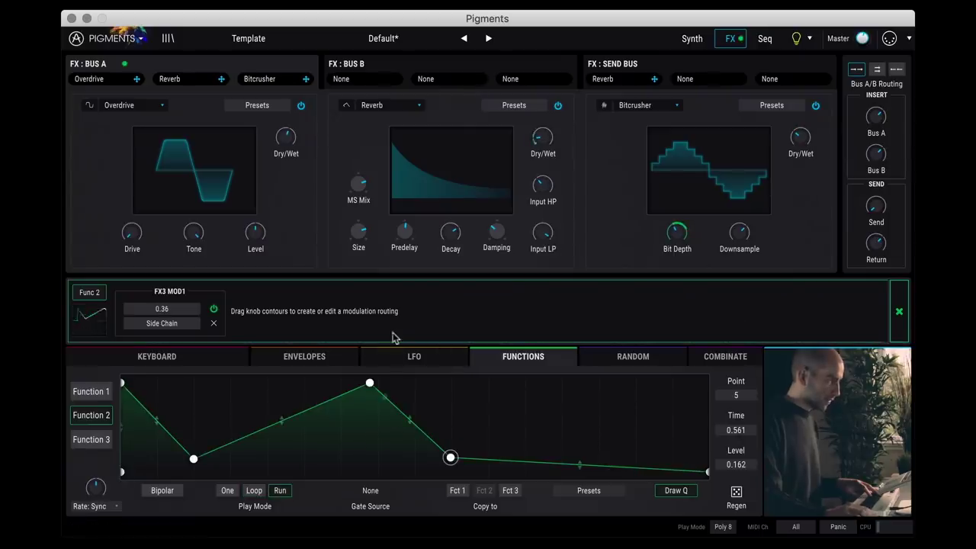
# - Raise the Bitcrusher's Dry/Wet slightly
pyautogui.moveTo(798, 142); pyautogui.dragTo(797, 138)
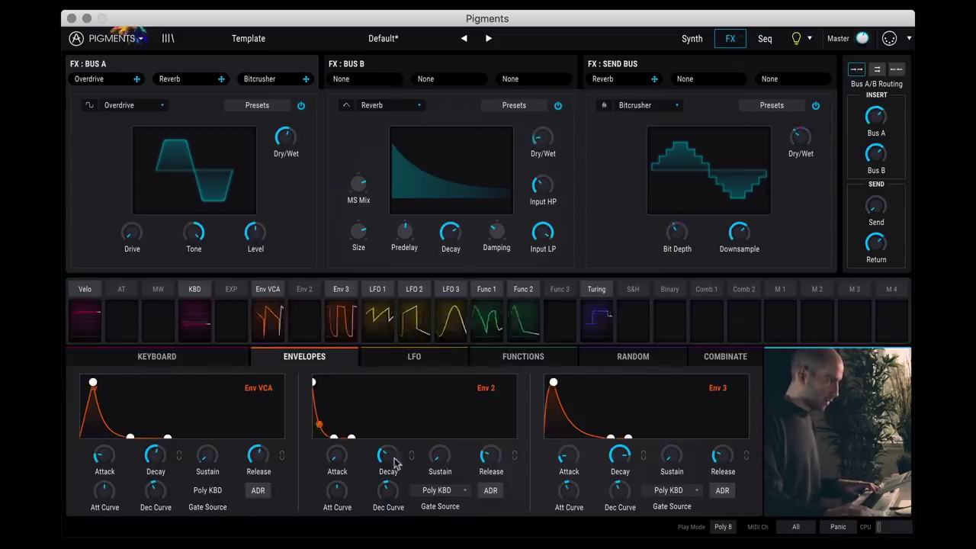
# - Lengthen Env VCA's decay and raise its sustain
pyautogui.moveTo(130, 437); pyautogui.dragTo(145, 425)
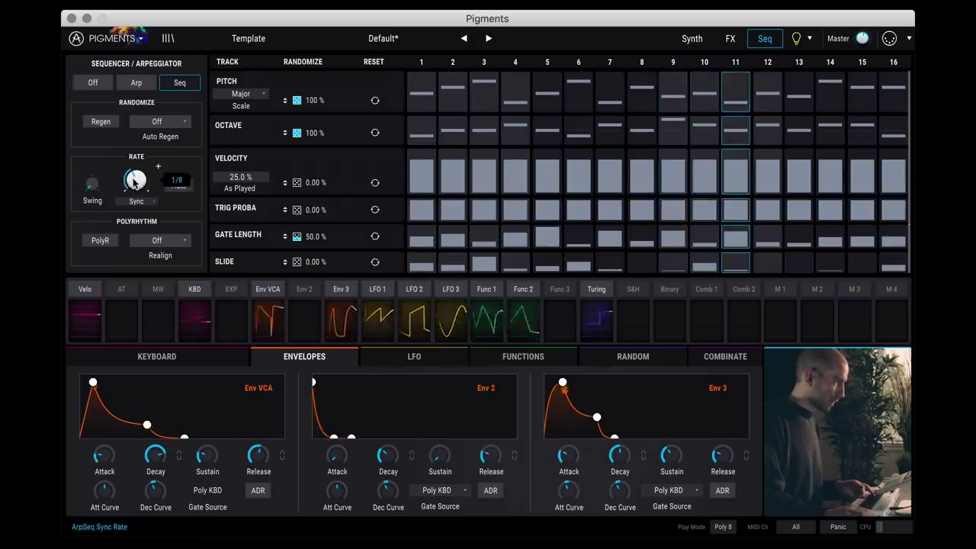
# - Show the effects settings of Bus A
pyautogui.click(730, 38)
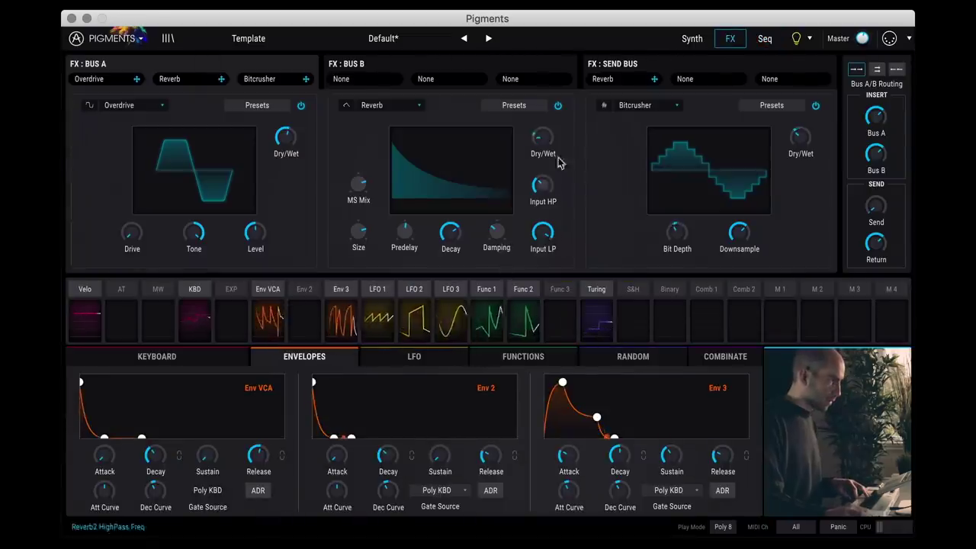